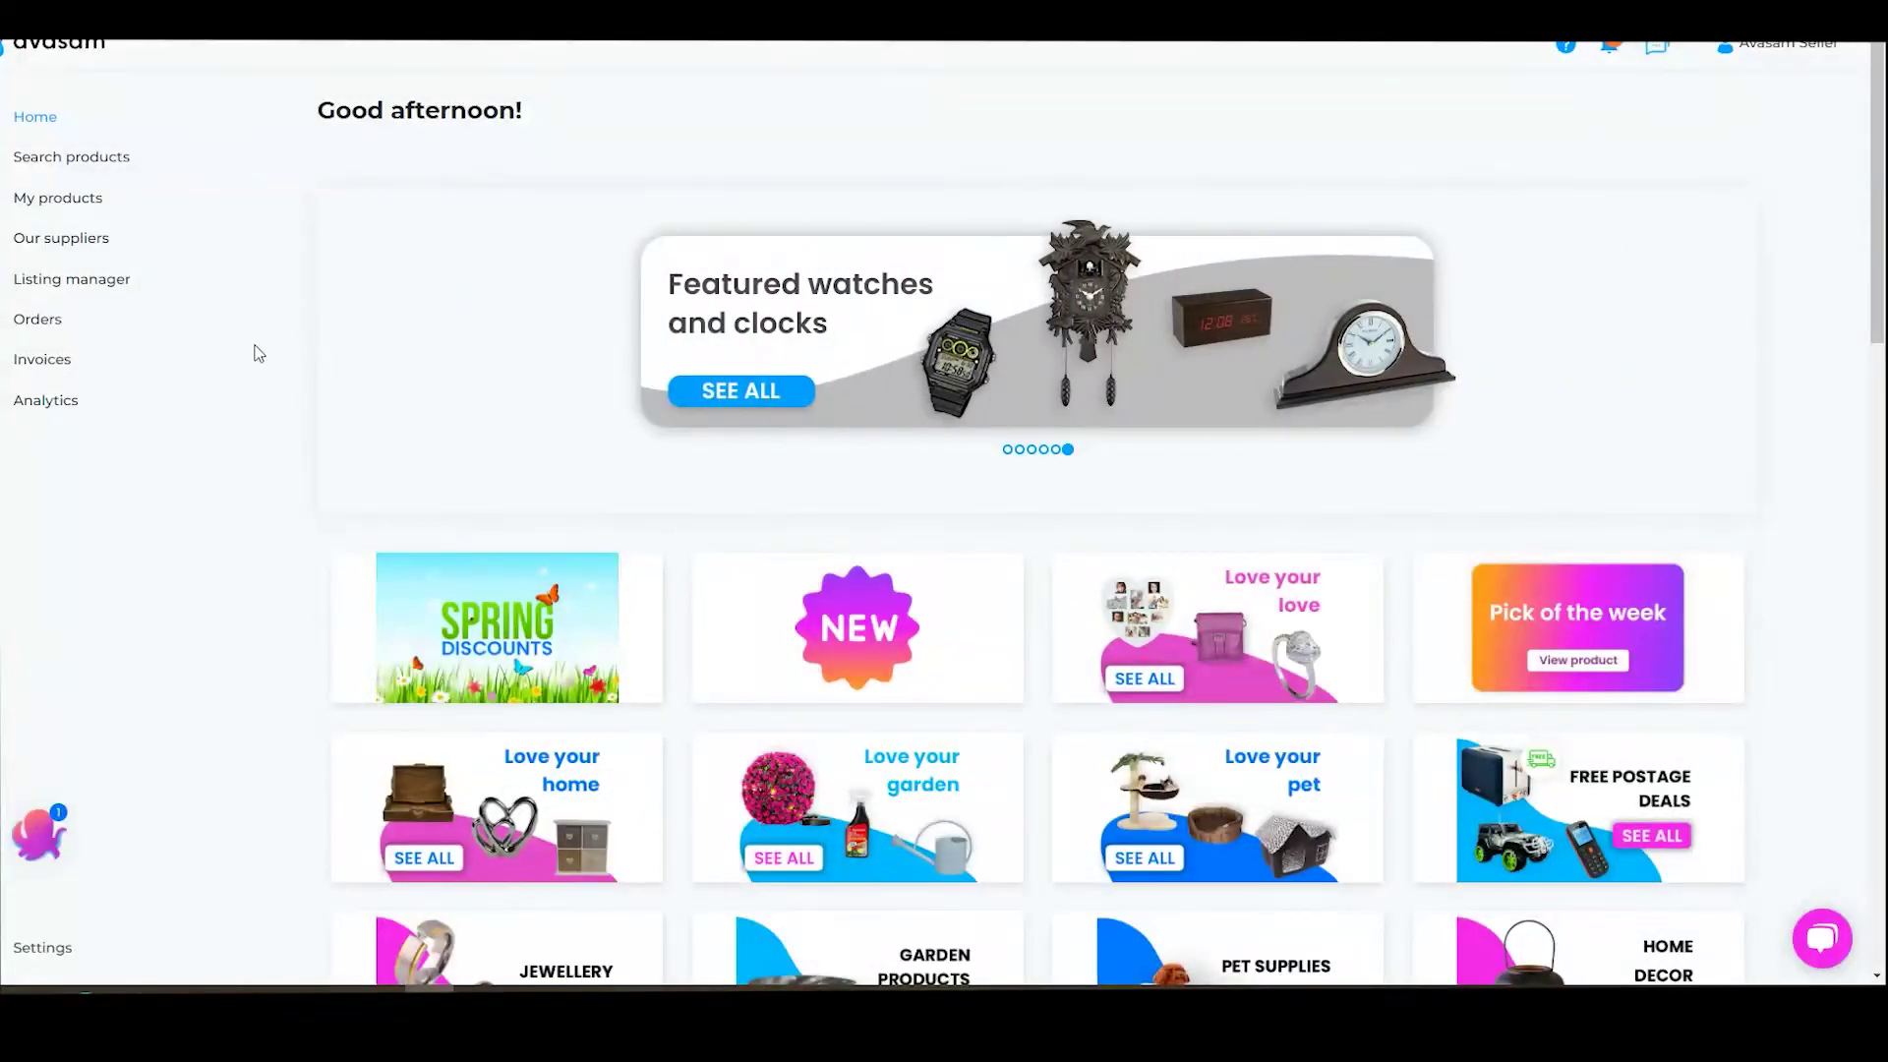
Open the list of sales channels that can be added from the sales channel integrations settings and find Shopify
{"action": "left_click", "coordinate": [42, 949]}
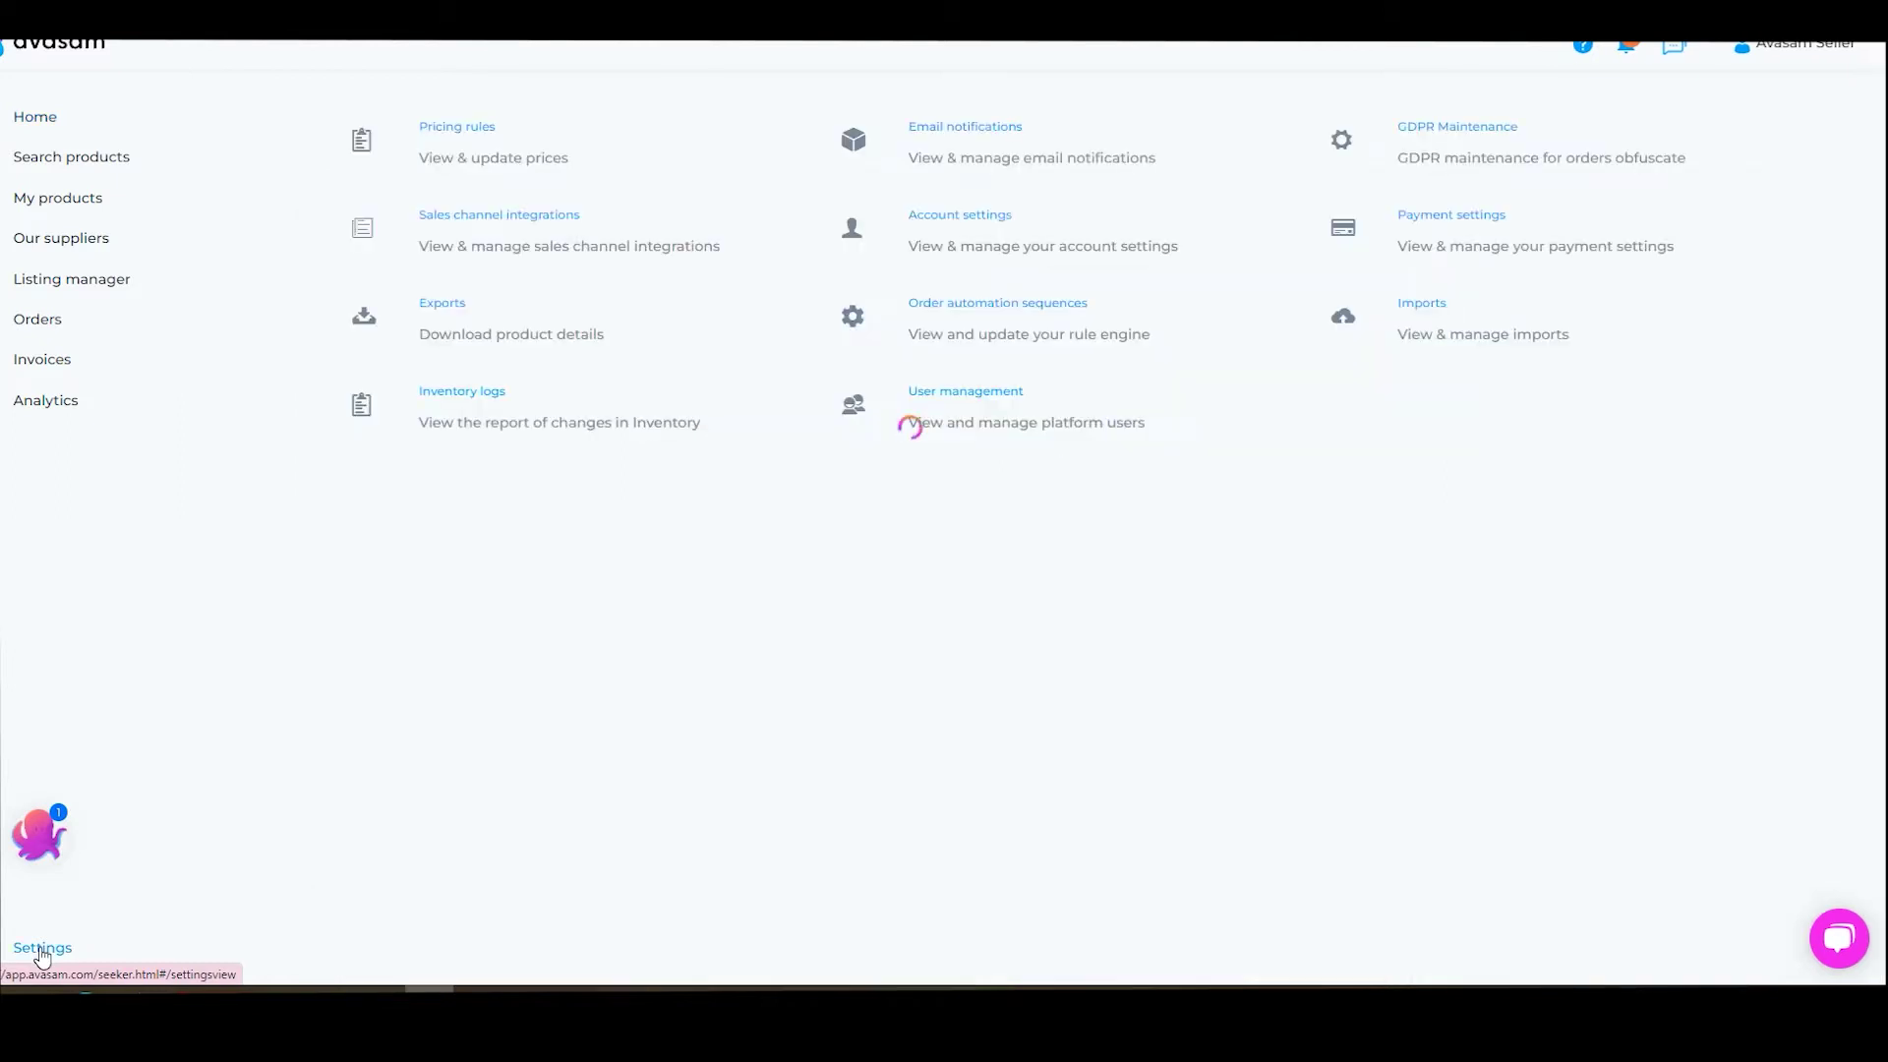
{"action": "left_click", "coordinate": [496, 219]}
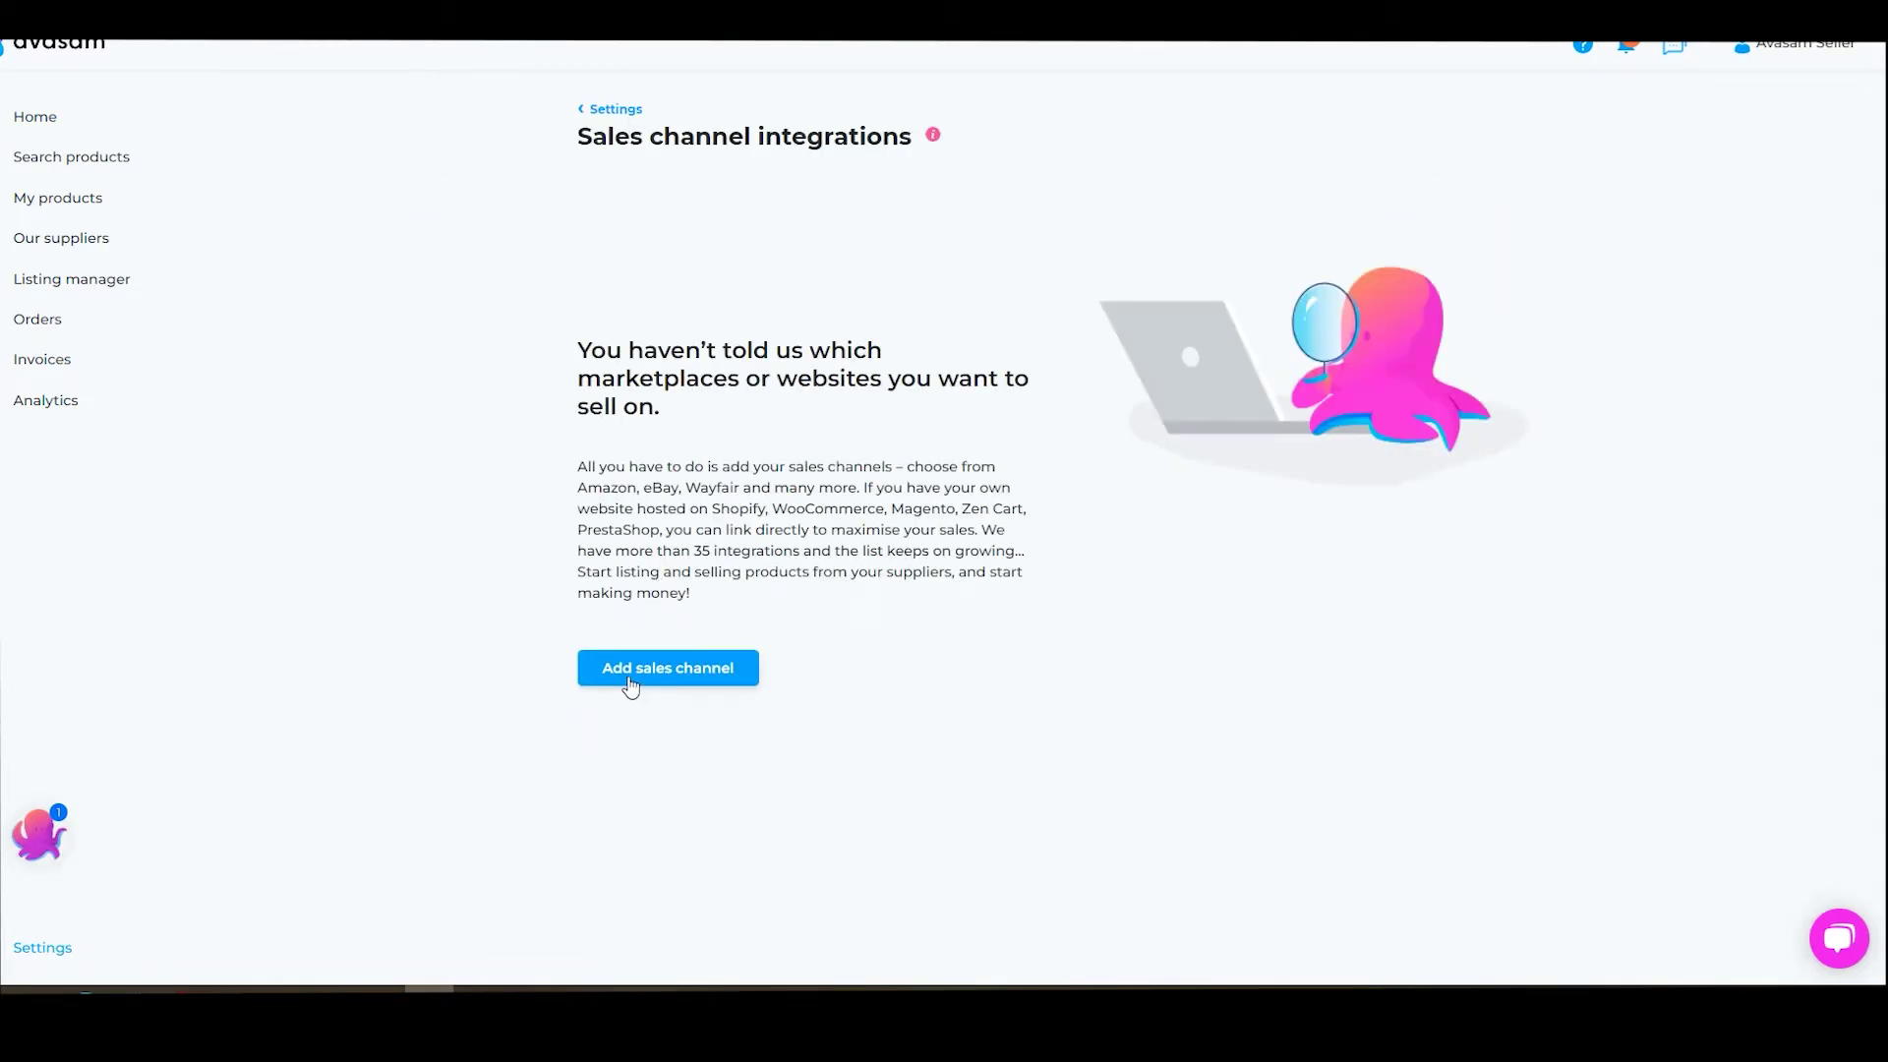
{"action": "left_click", "coordinate": [631, 670]}
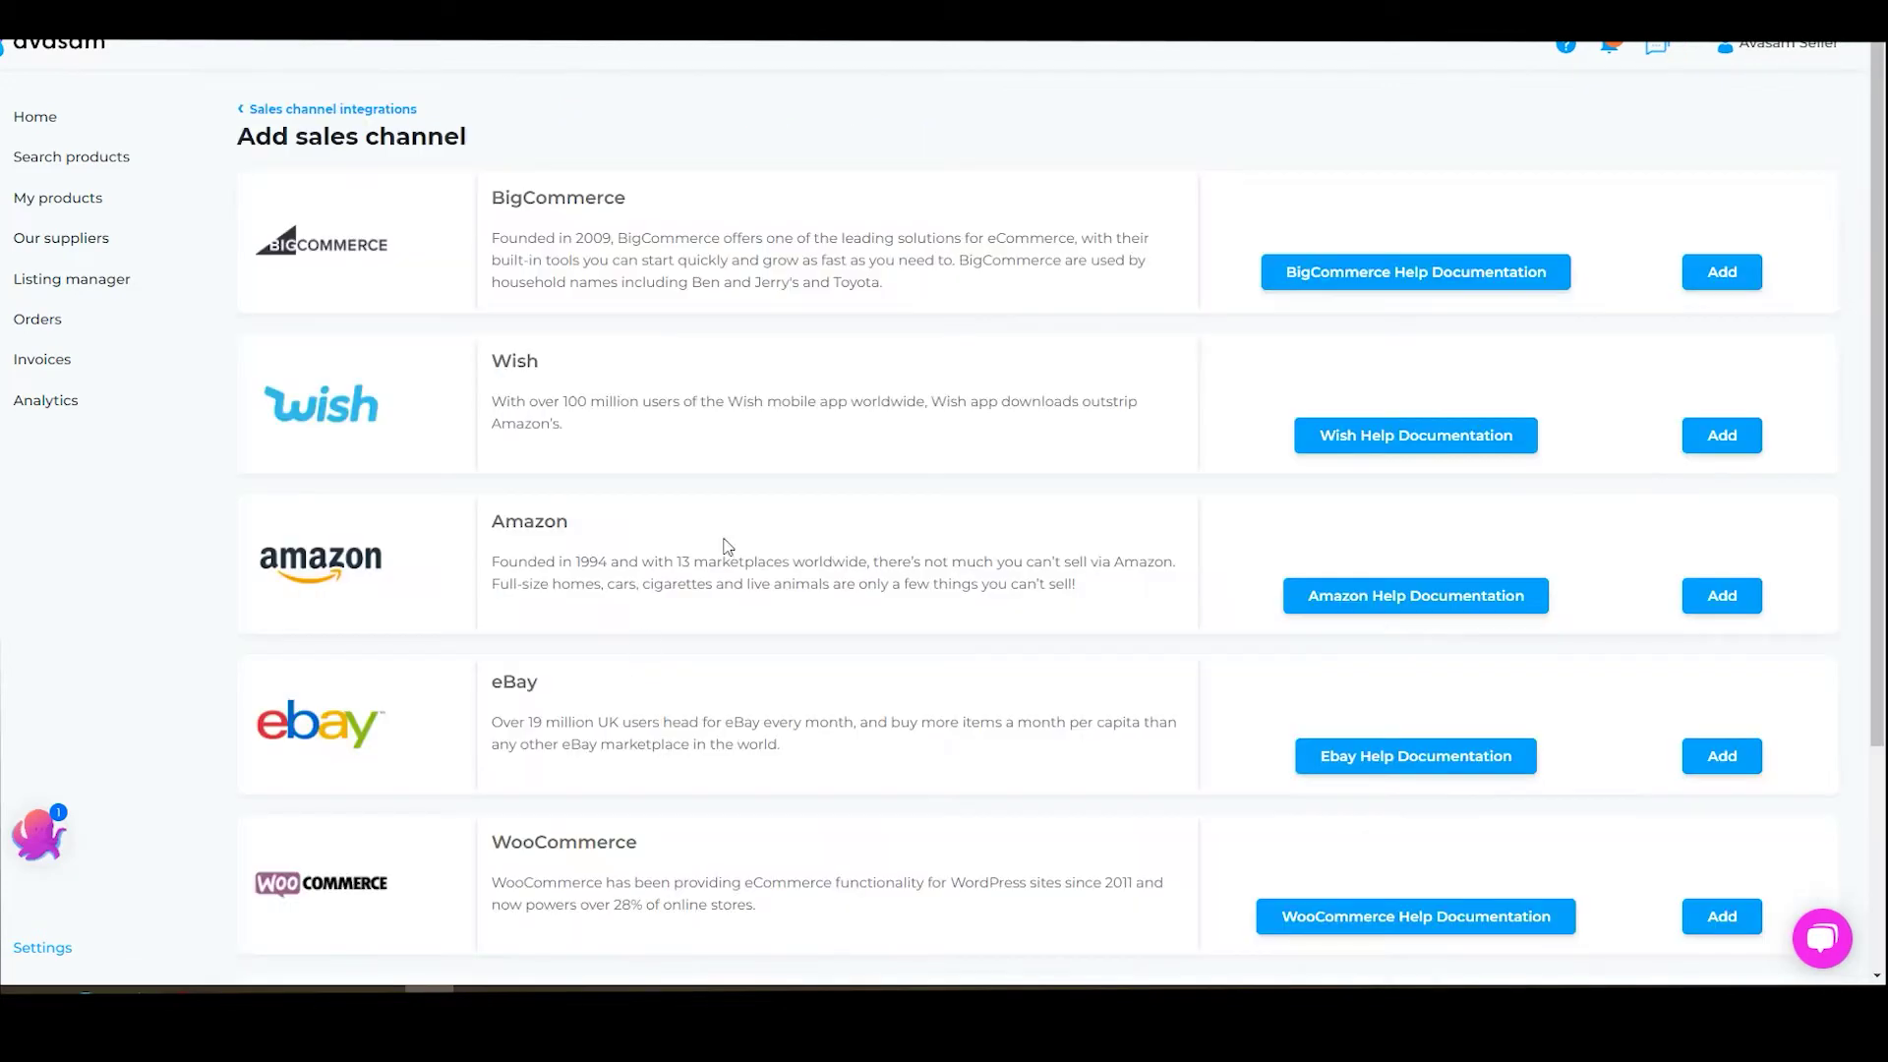
{"action": "scroll", "coordinate": [952, 442], "scroll_direction": "down", "scroll_amount": 3}
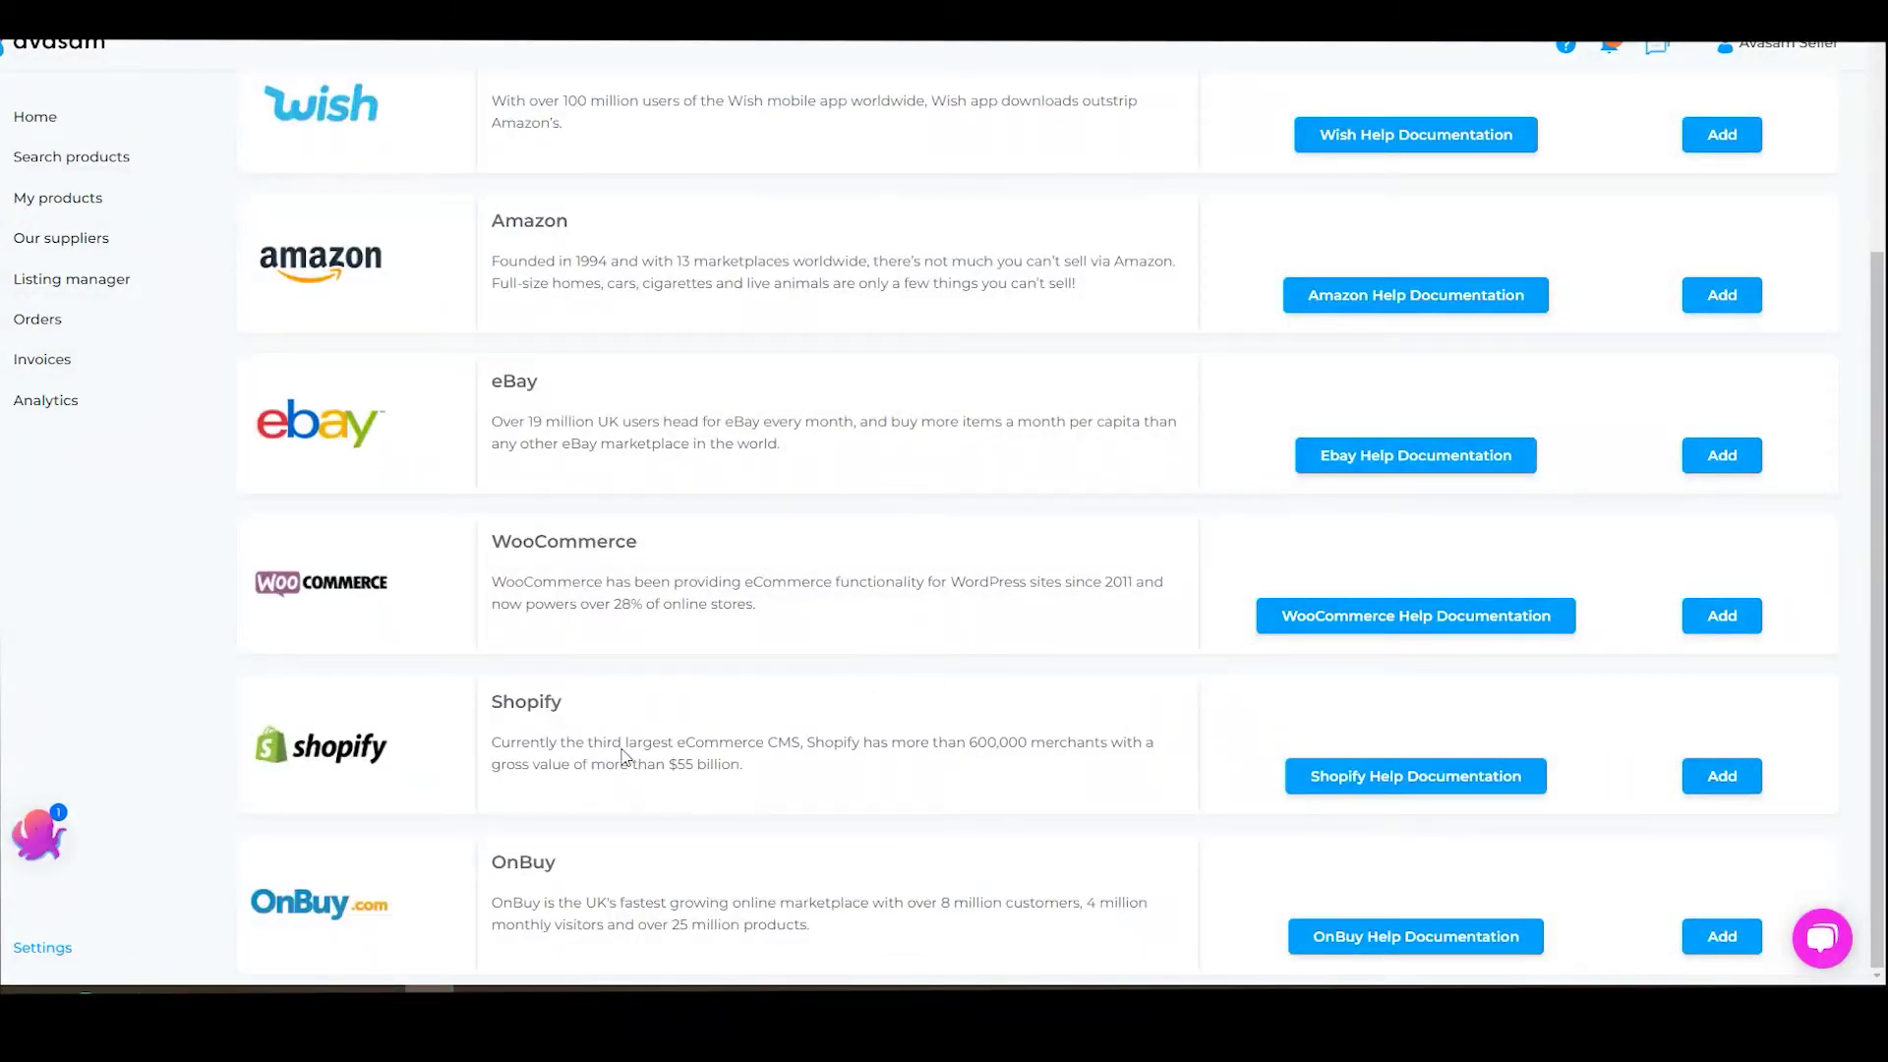
Open the Shopify help documentation and look through the articles on listing, channel integration and mapping
{"action": "left_click", "coordinate": [1402, 777]}
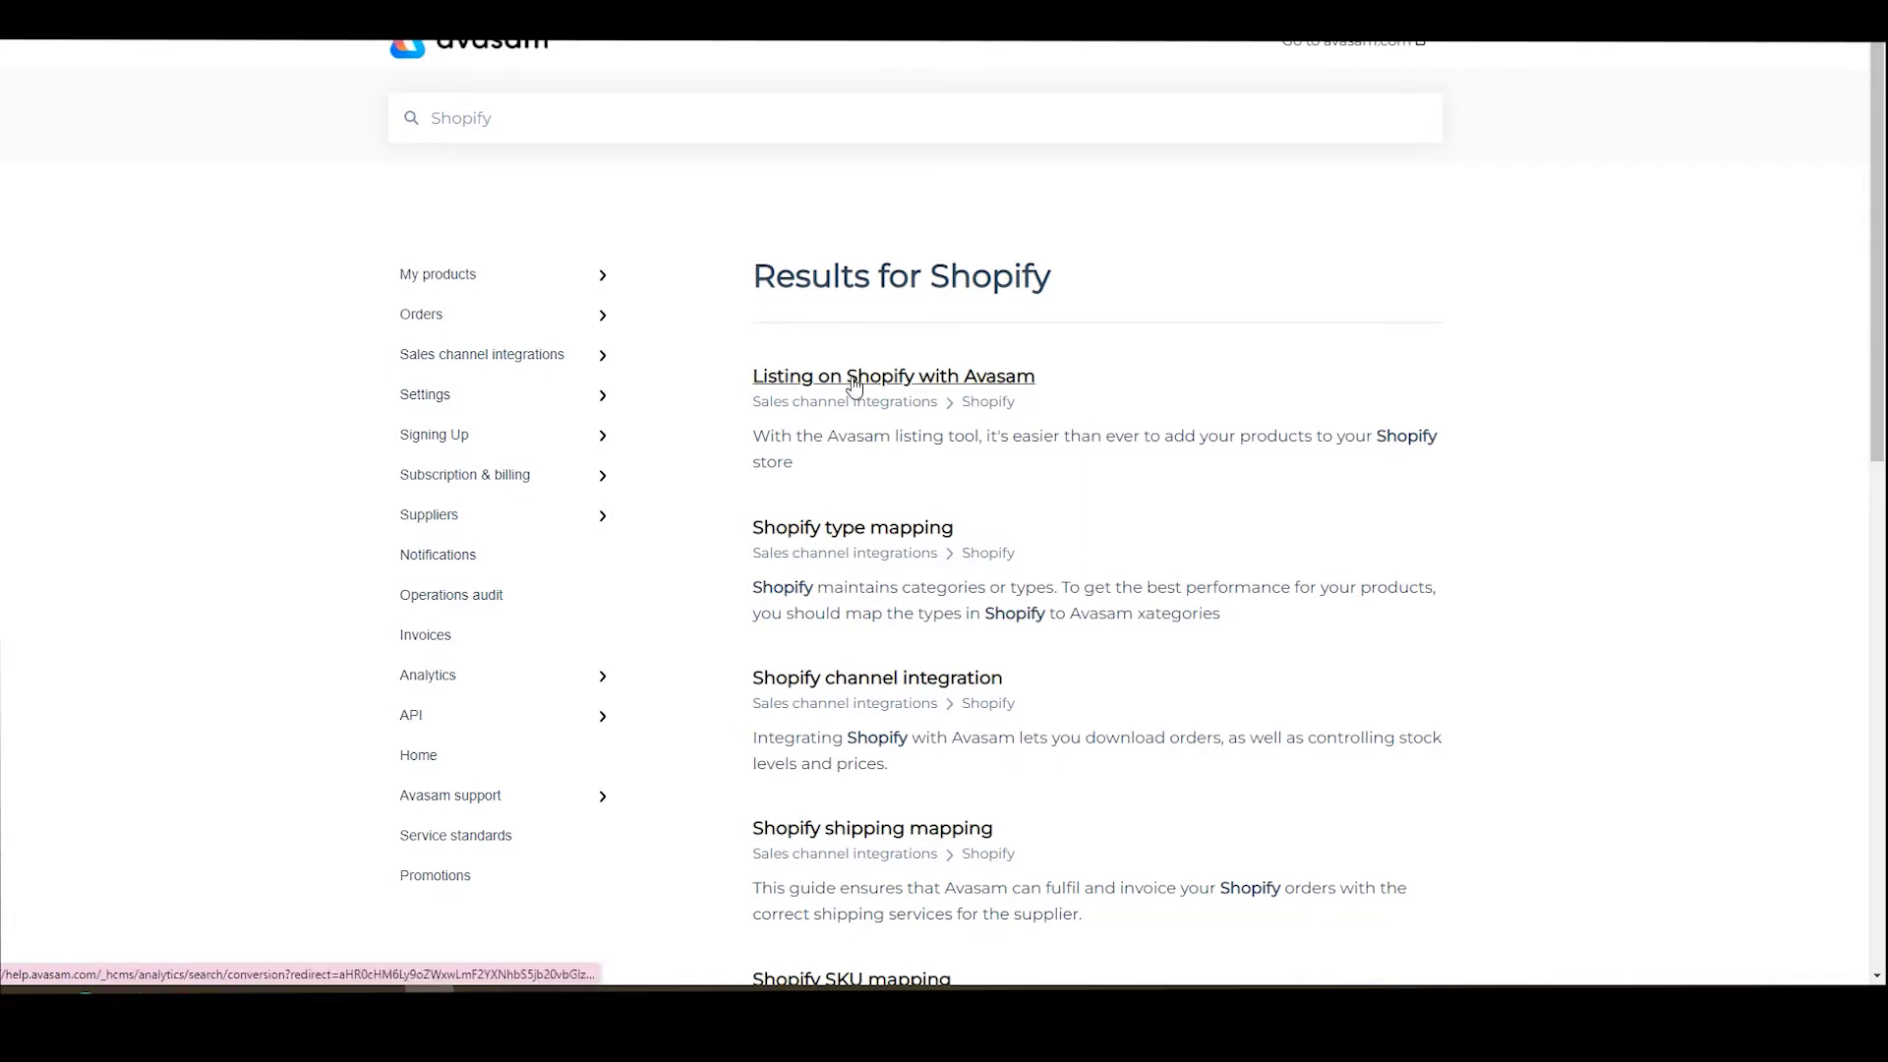
{"action": "scroll", "coordinate": [875, 498], "scroll_direction": "down", "scroll_amount": 1}
{"action": "scroll", "coordinate": [875, 498], "scroll_direction": "down", "scroll_amount": 5}
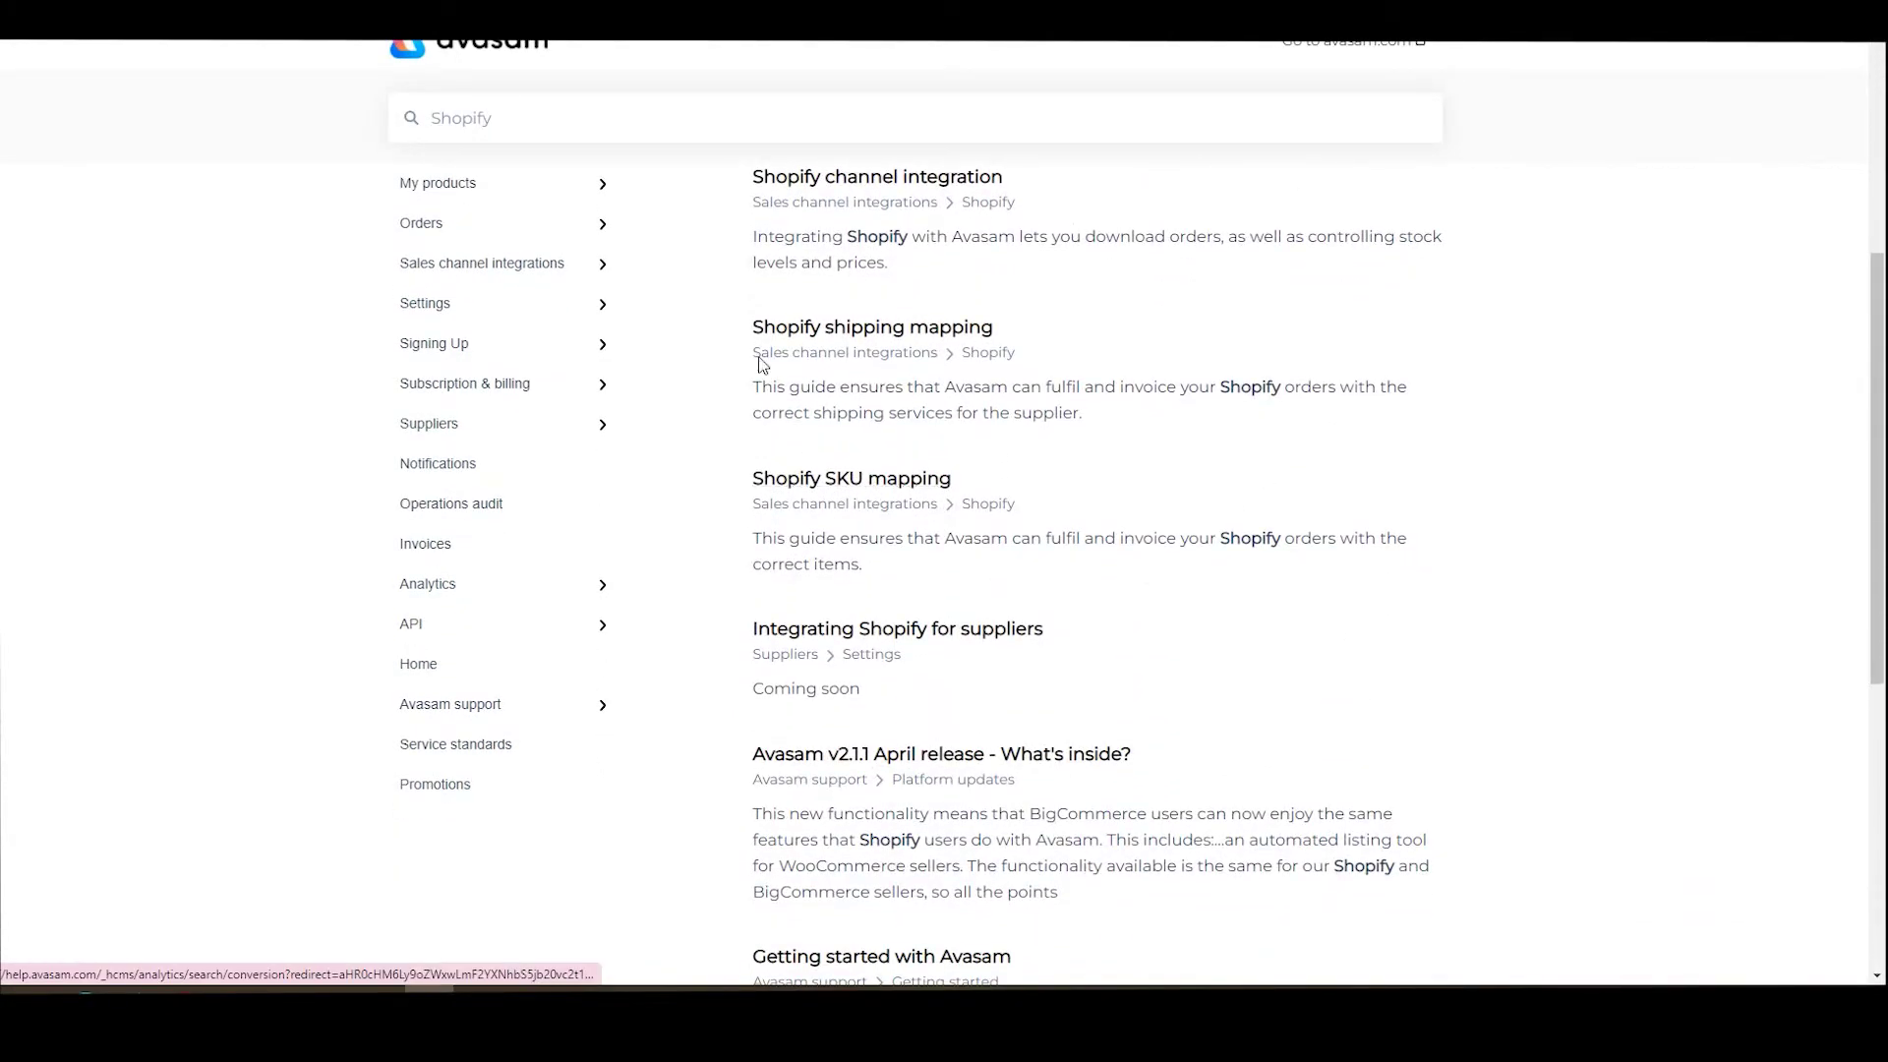
{"action": "scroll", "coordinate": [716, 283], "scroll_direction": "up", "scroll_amount": 5}
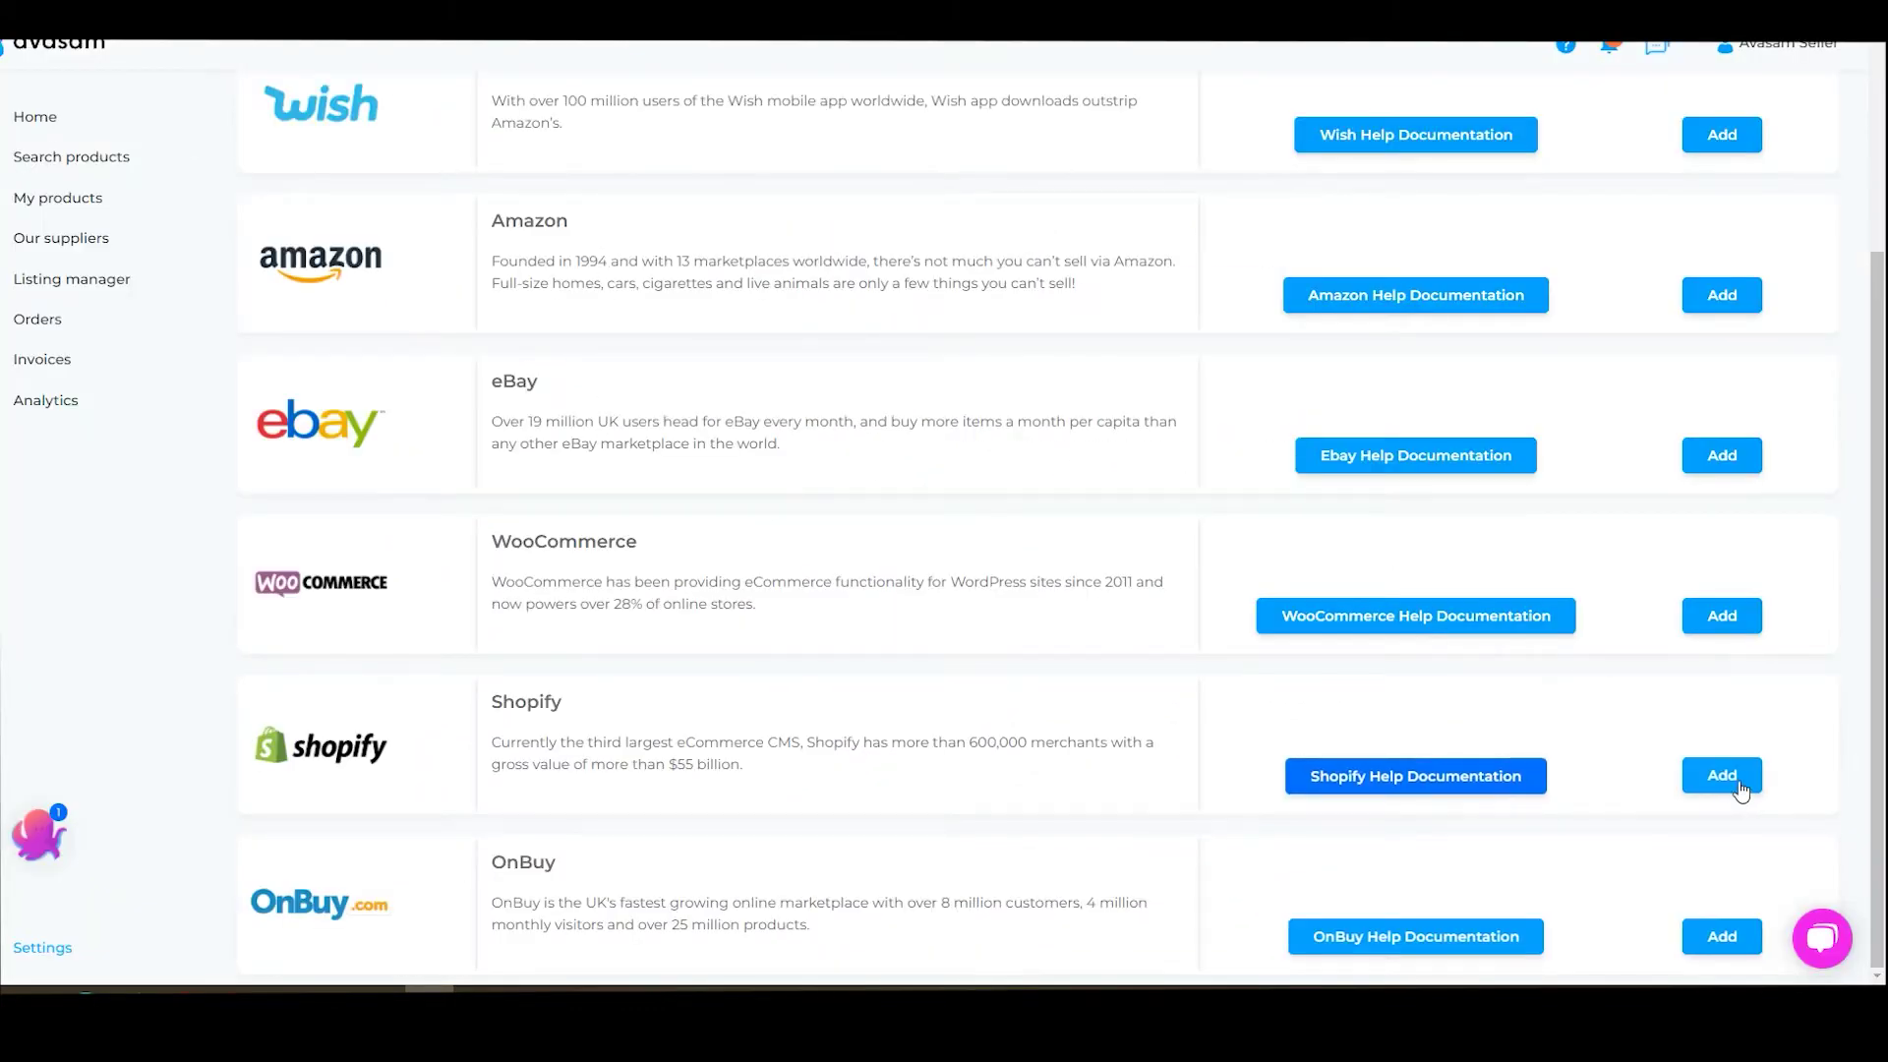
Start adding the Shopify sales channel and set its account name to Test Avasam
{"action": "left_click", "coordinate": [1739, 782]}
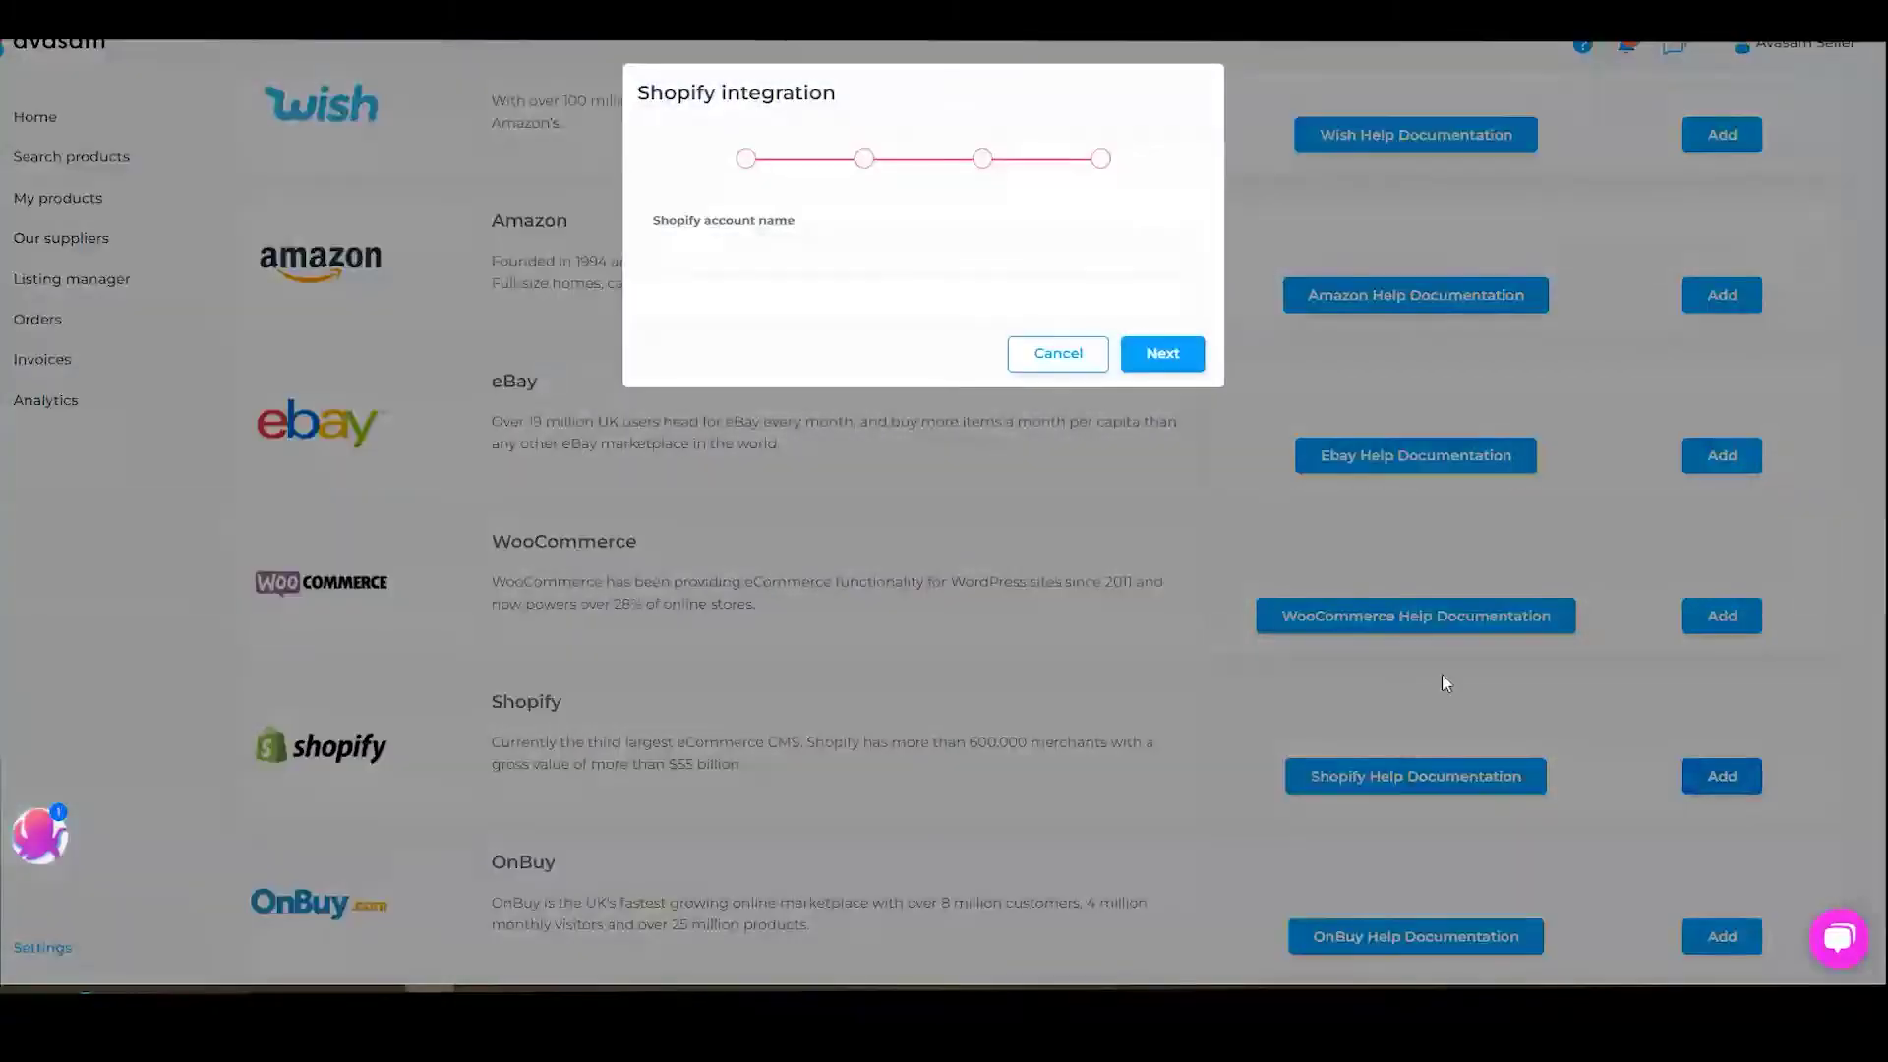
{"action": "left_click", "coordinate": [856, 253]}
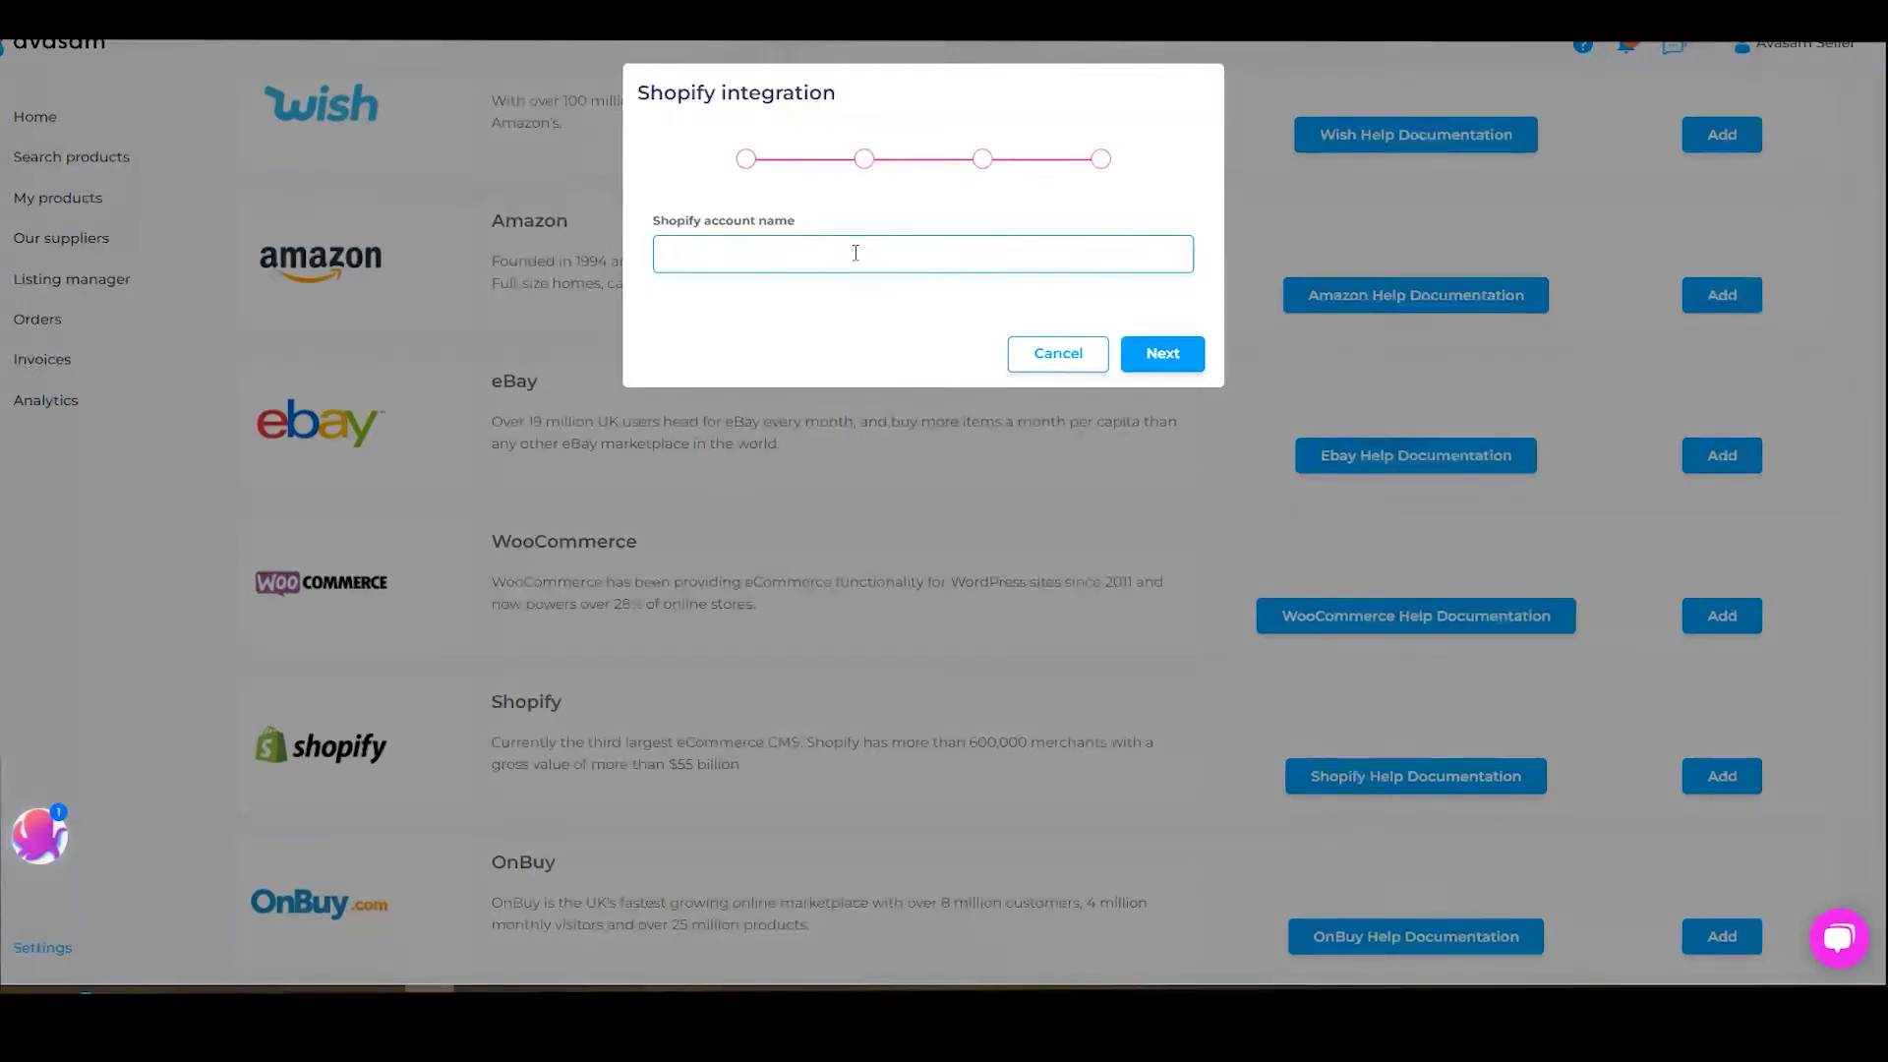
{"action": "type", "text": "Test Avasam"}
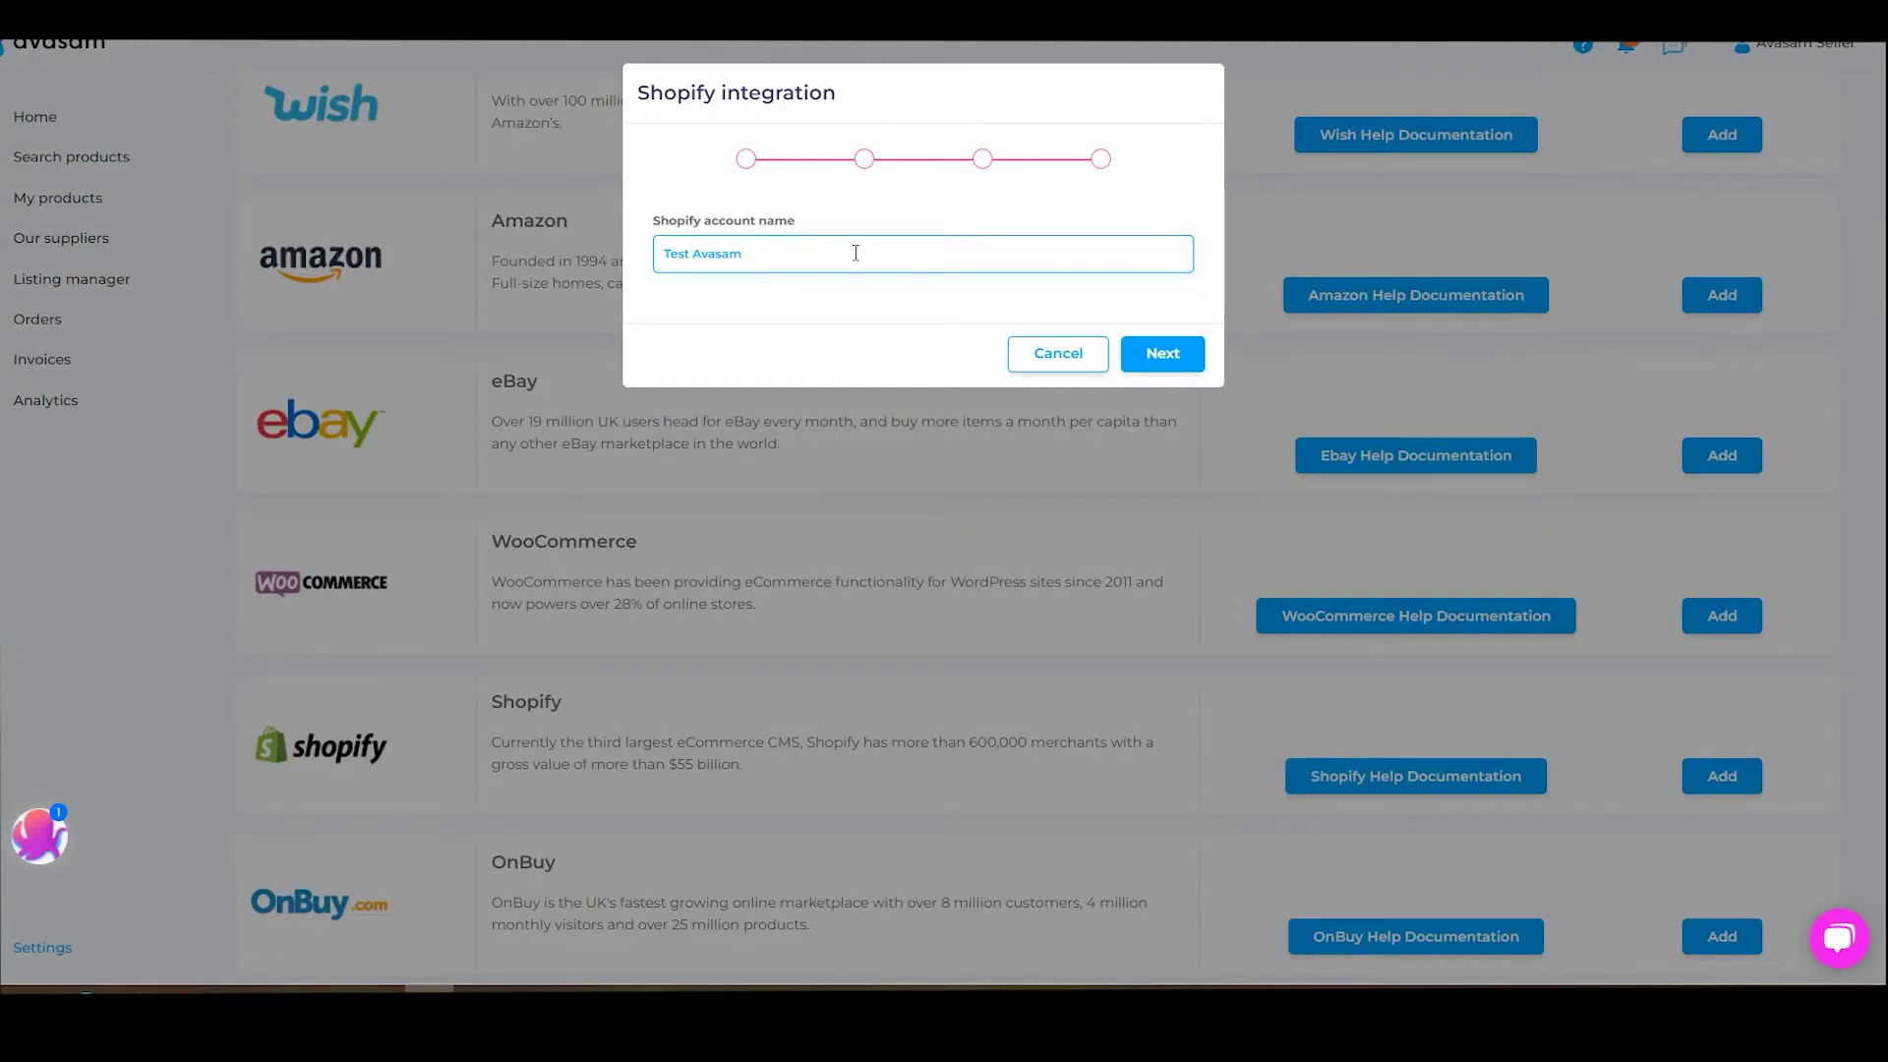
{"action": "left_click", "coordinate": [1161, 356]}
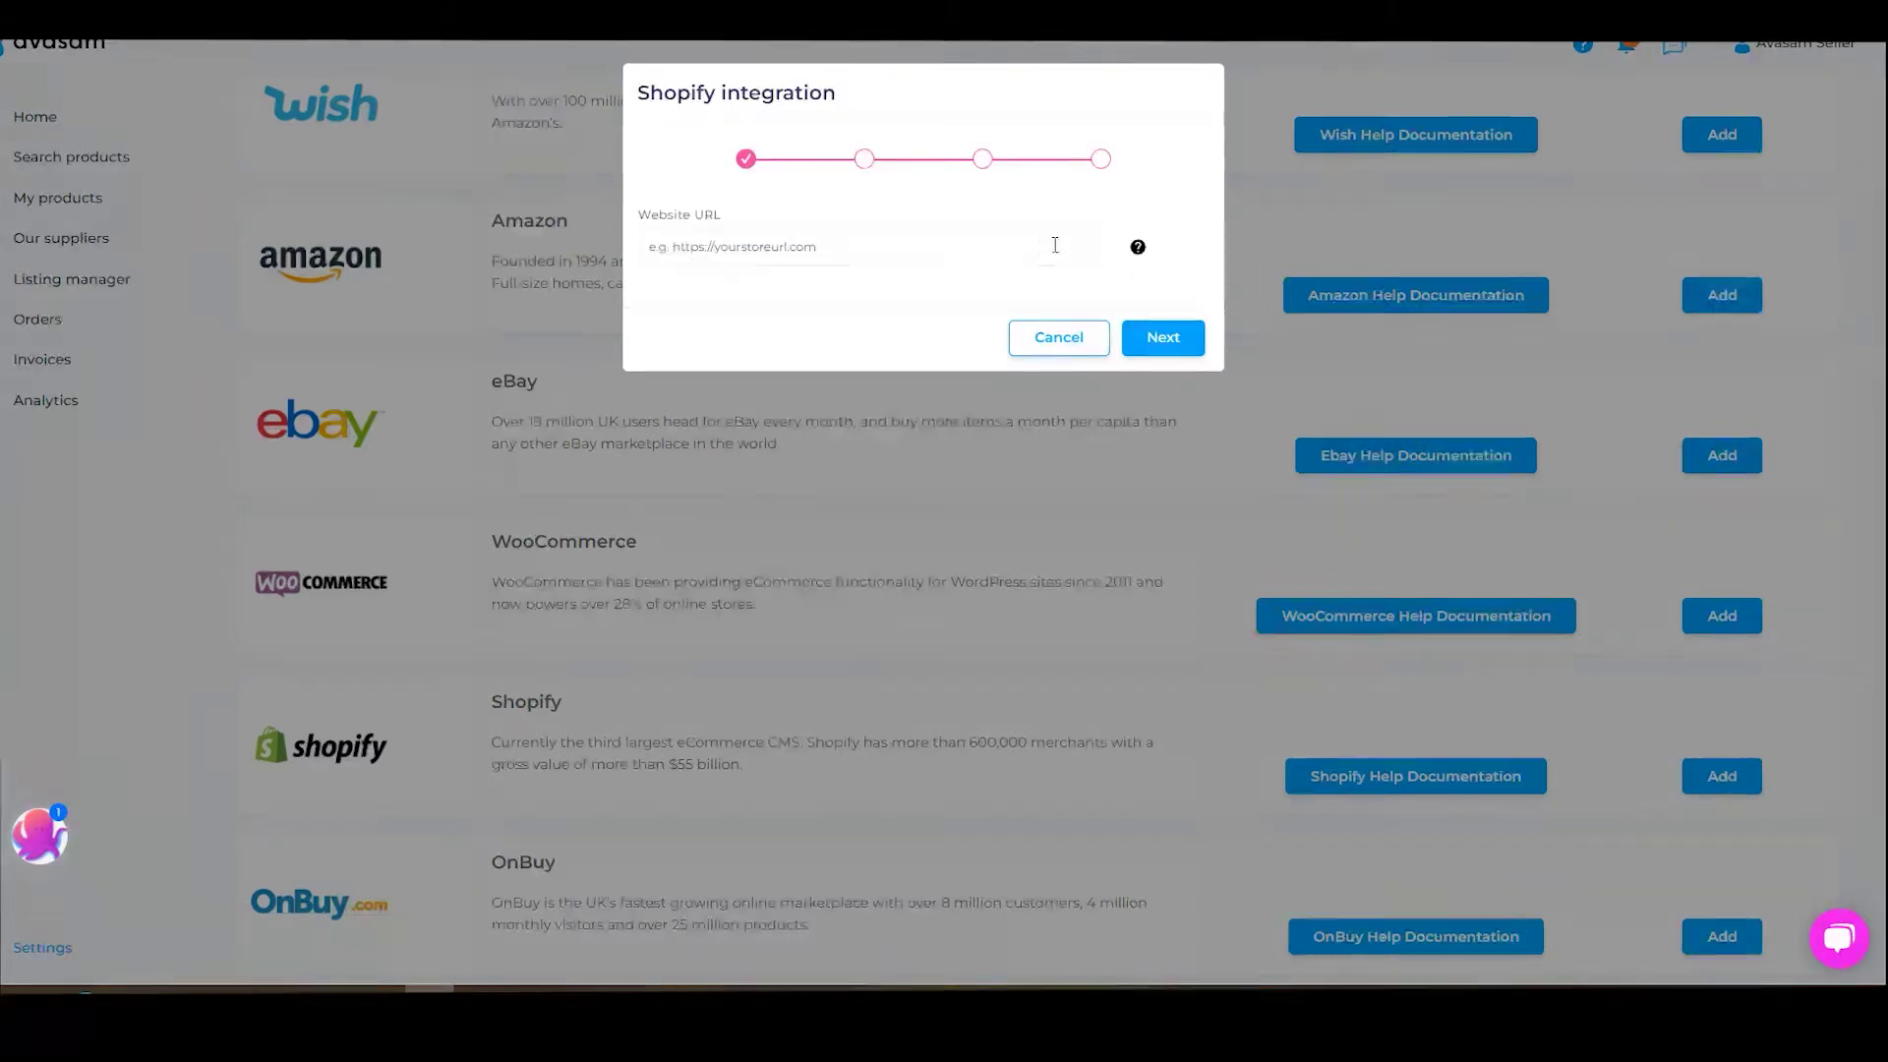
{"action": "mouse_move", "coordinate": [1137, 247]}
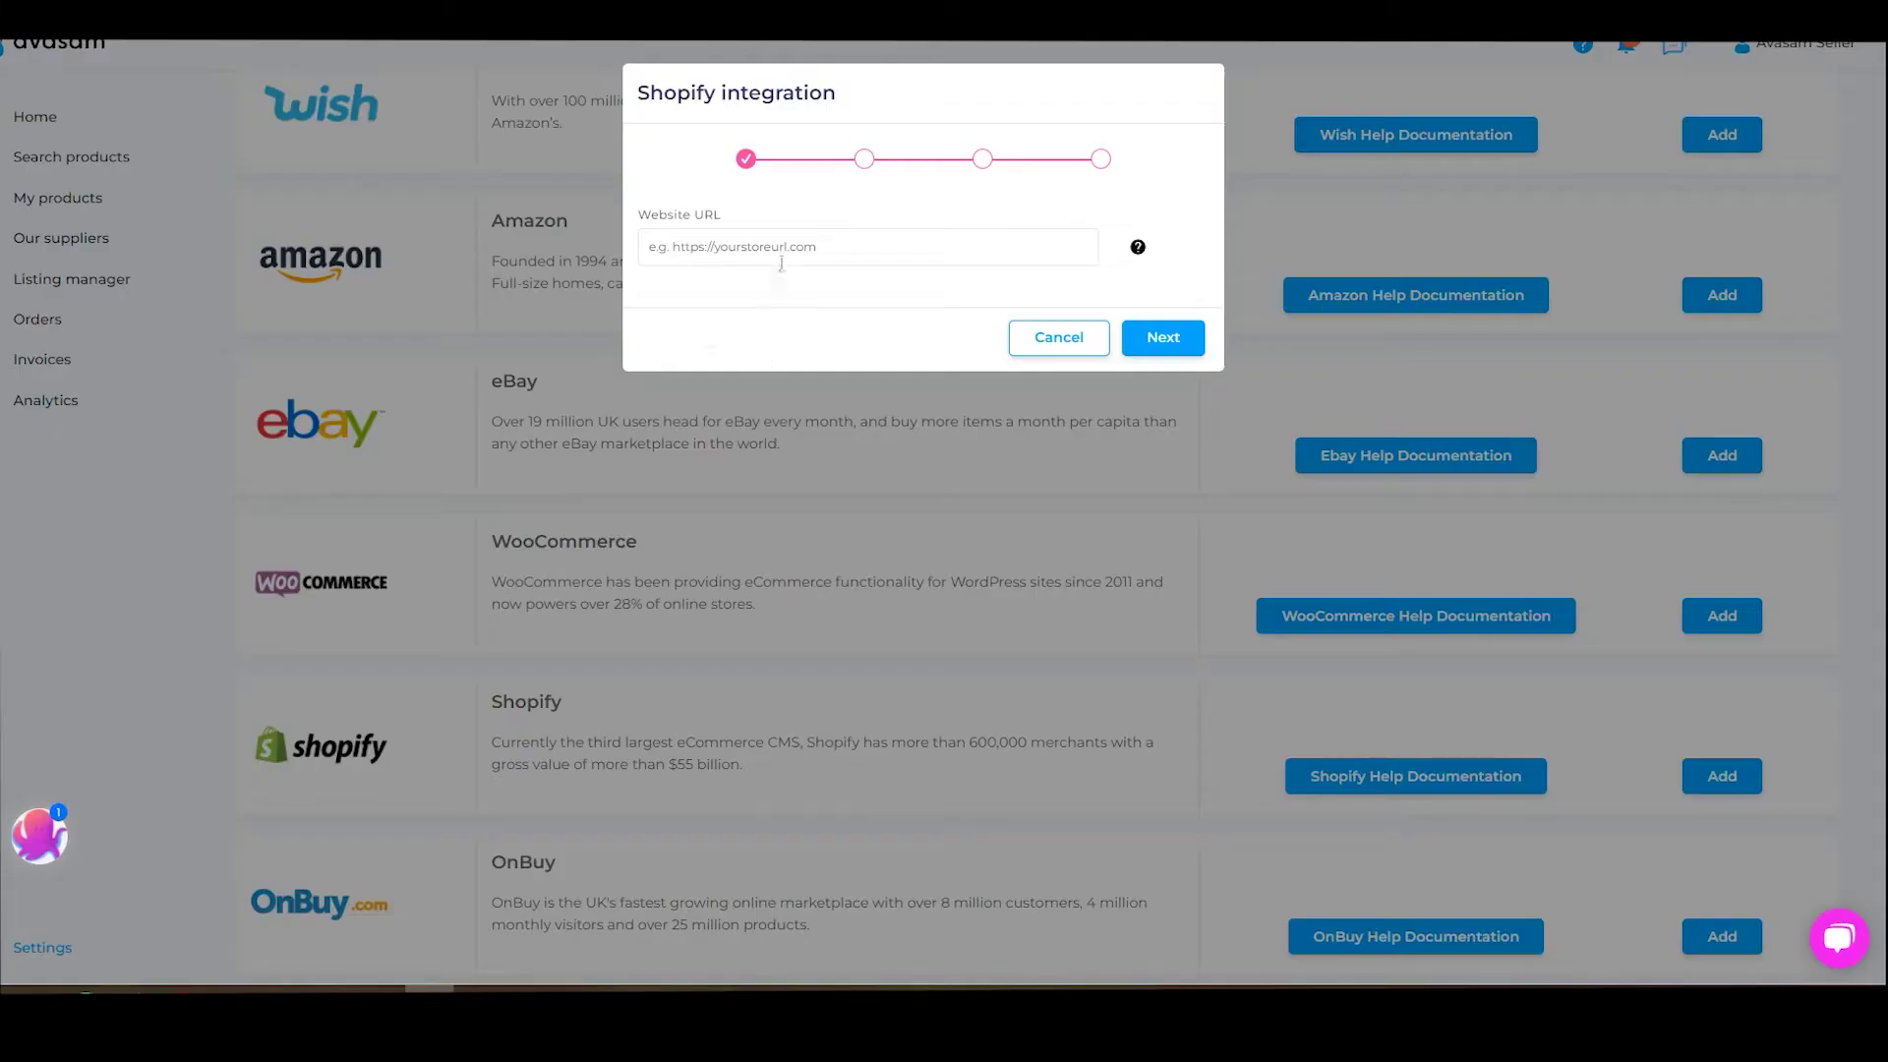
{"action": "left_click", "coordinate": [794, 240]}
{"action": "type", "text": "https://avseller202201.myshopify.com/"}
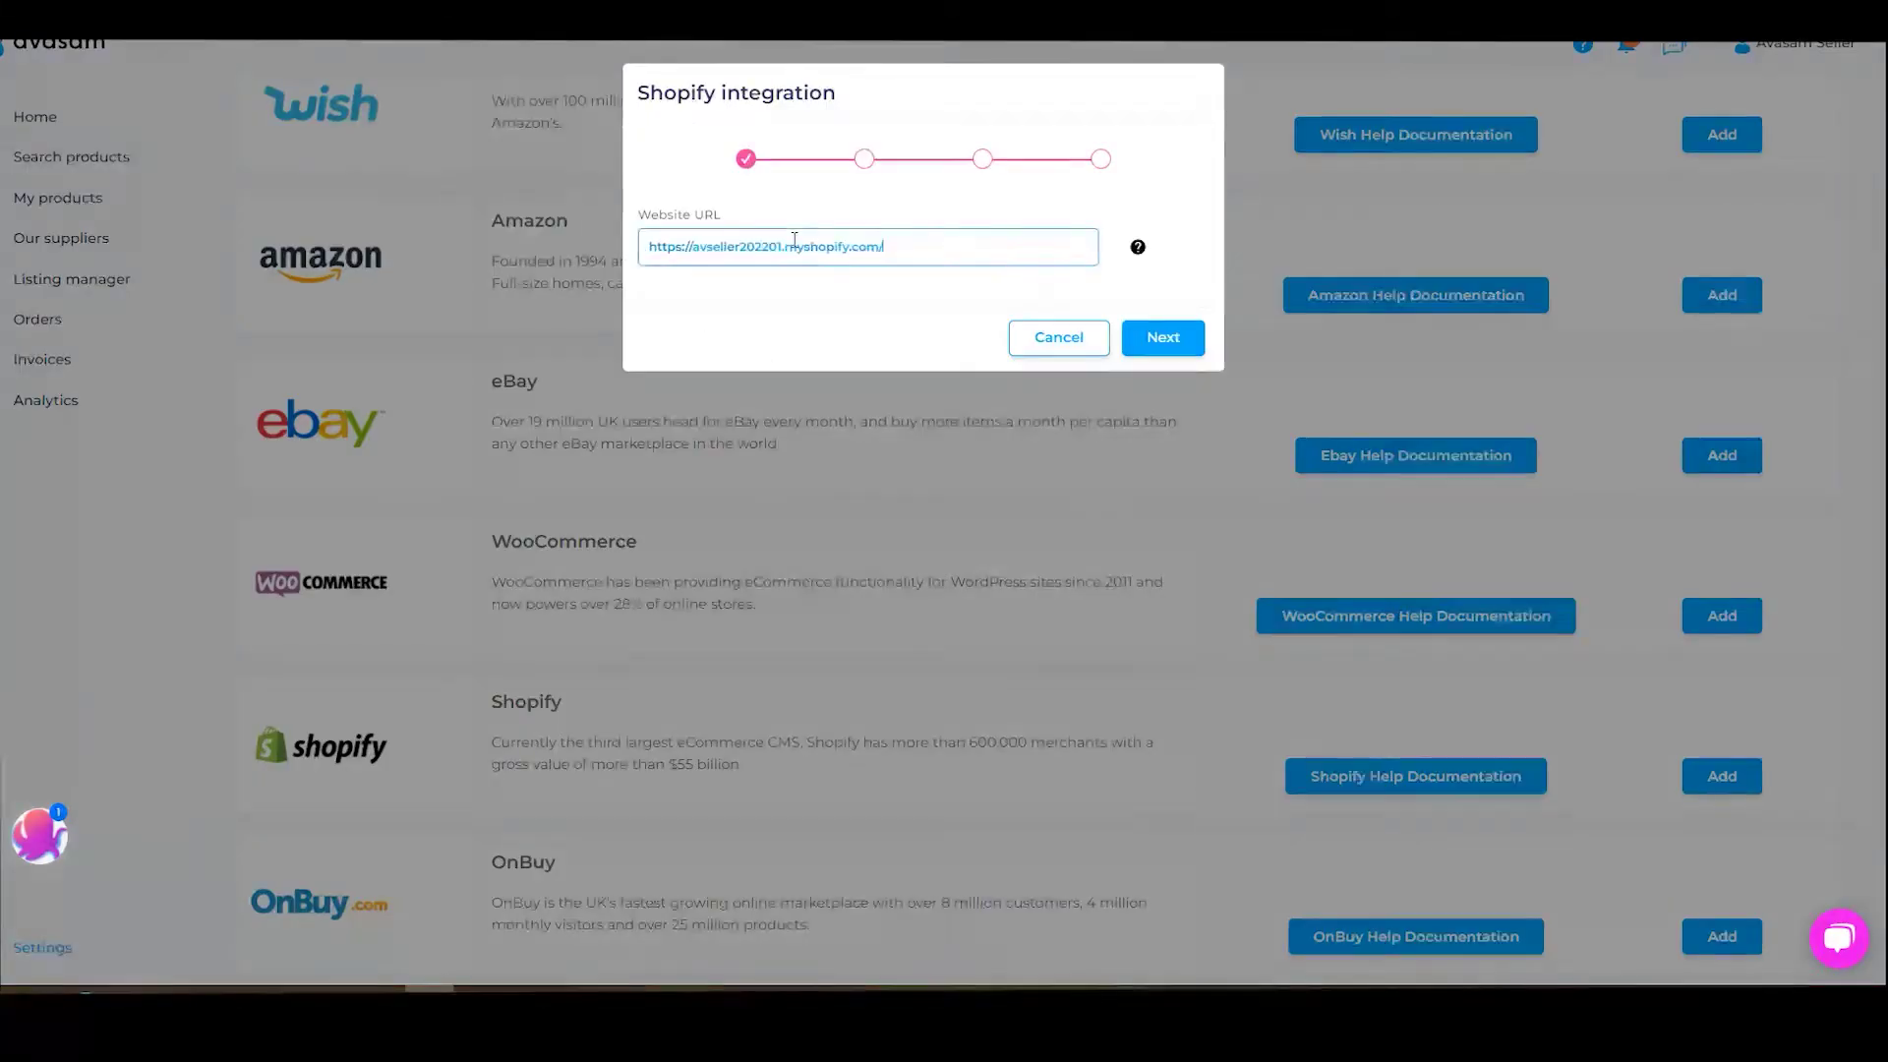
{"action": "left_click", "coordinate": [1161, 350]}
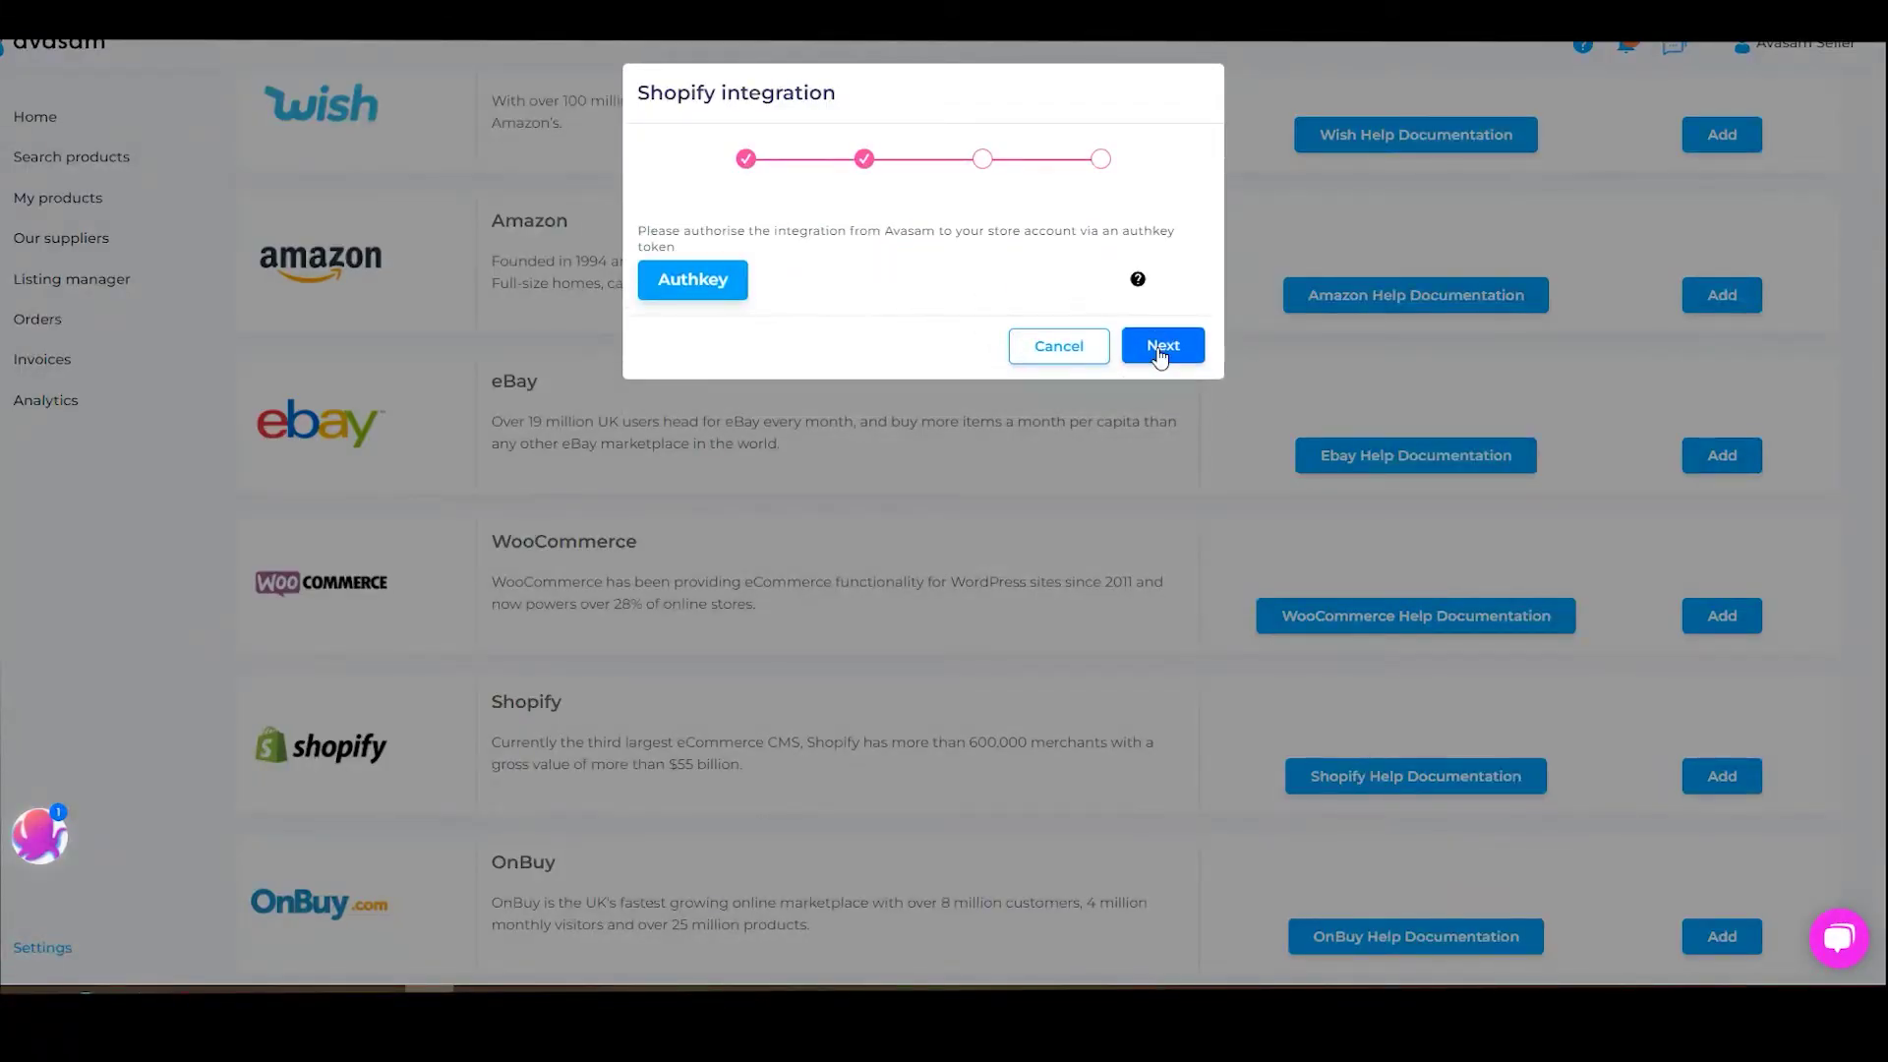
Authorise the store via Authkey and complete the Shopify integration with the default stock location and order statuses
{"action": "left_click", "coordinate": [694, 281]}
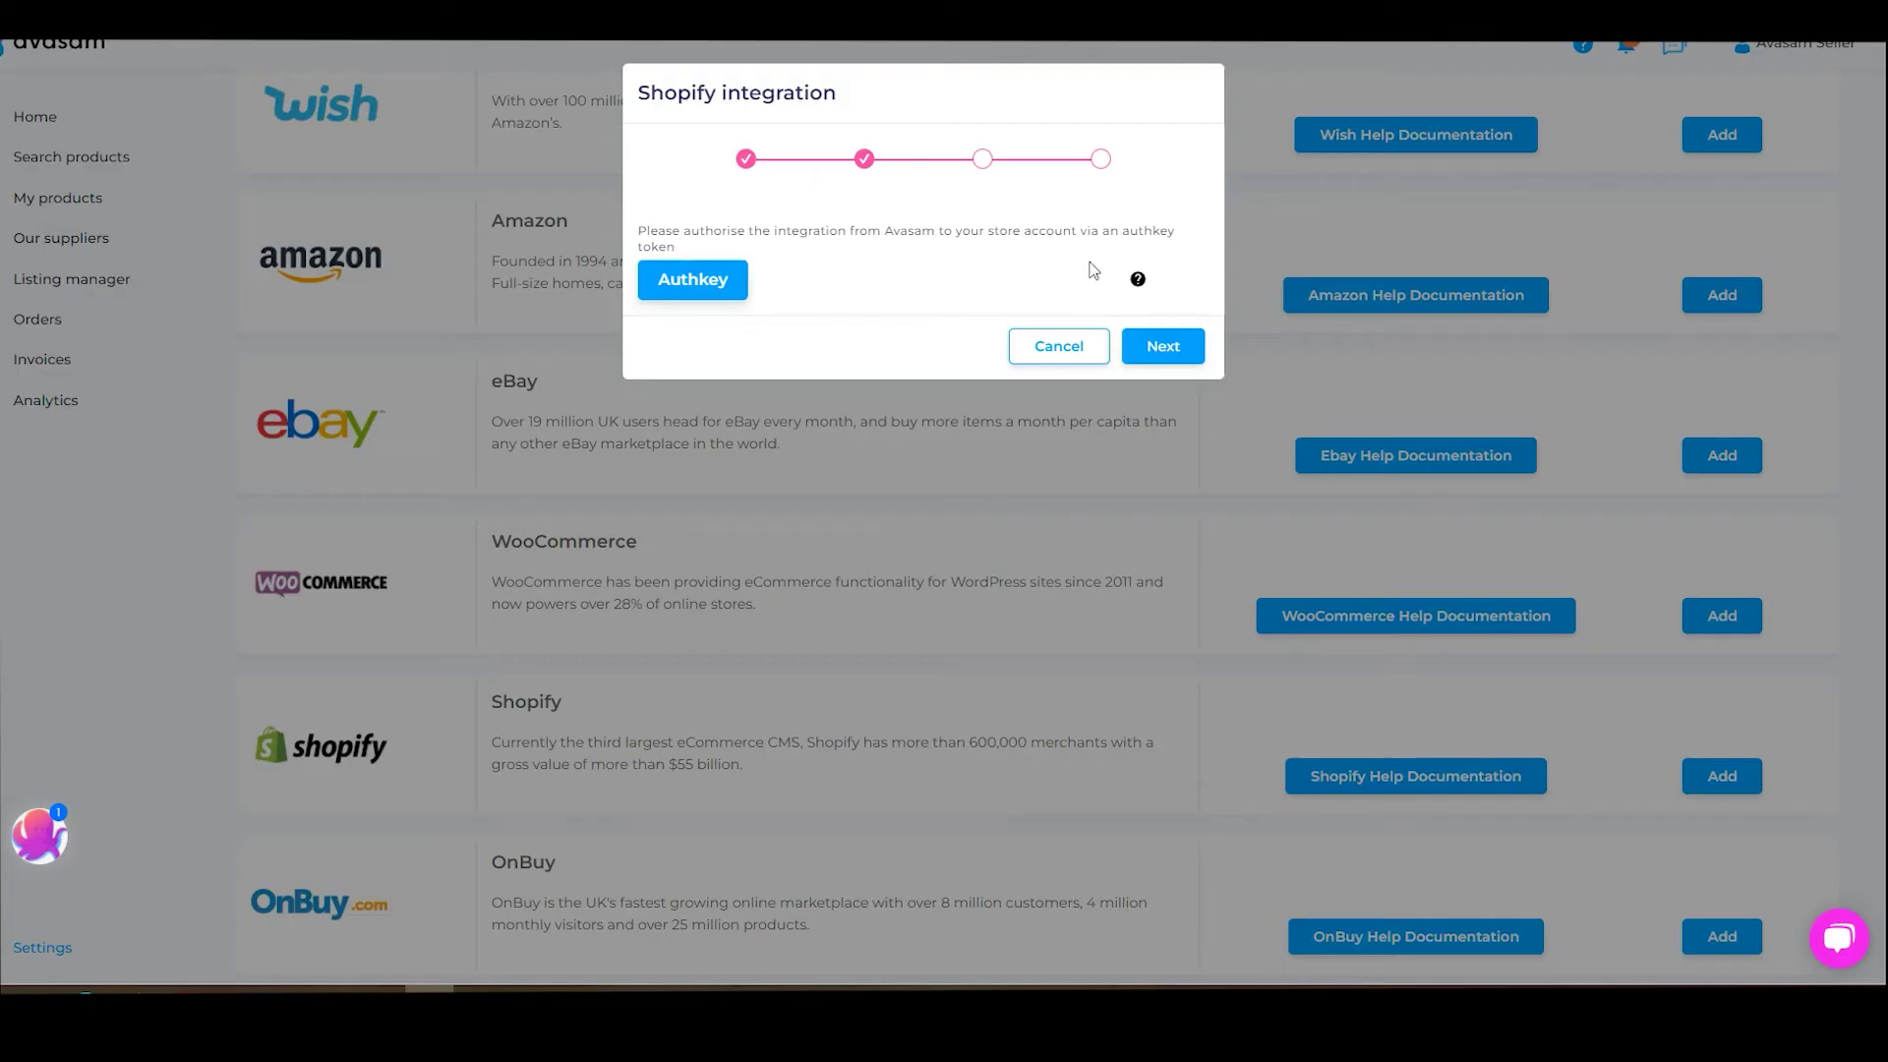
{"action": "left_click", "coordinate": [1154, 350]}
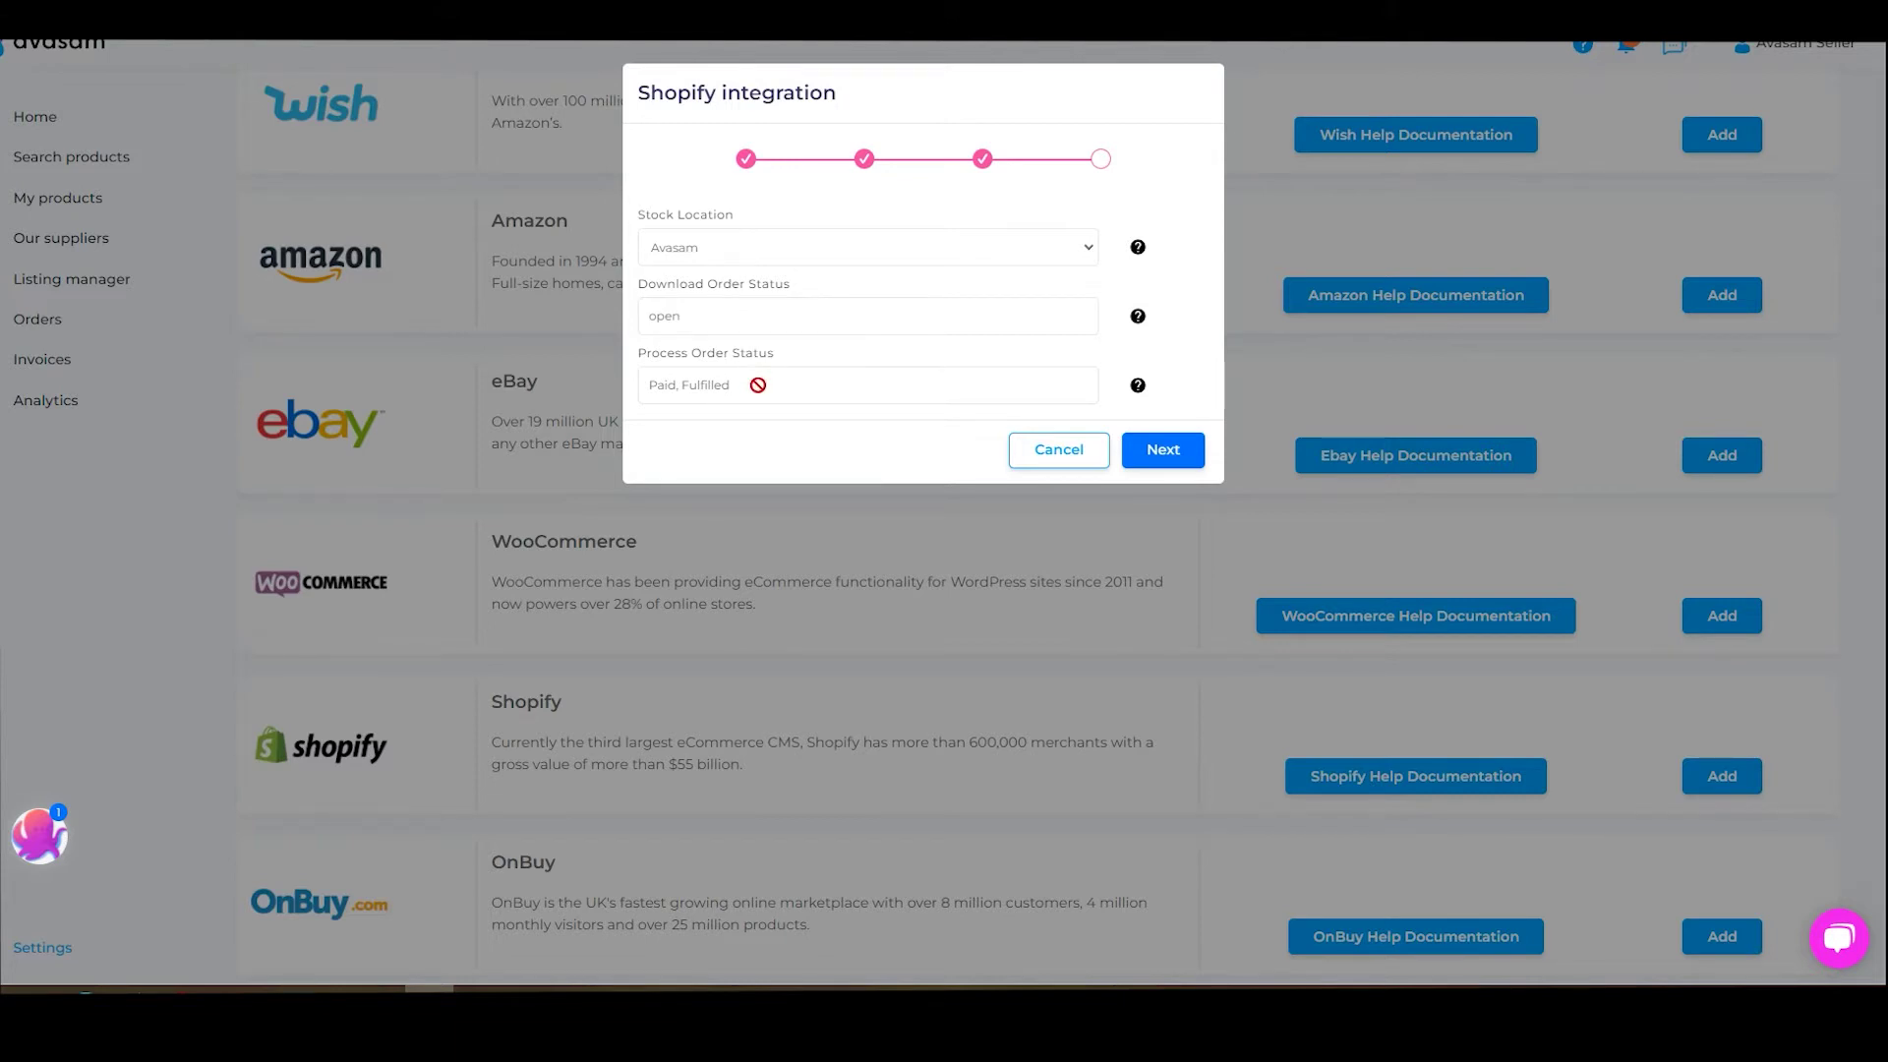
{"action": "left_click", "coordinate": [1163, 452]}
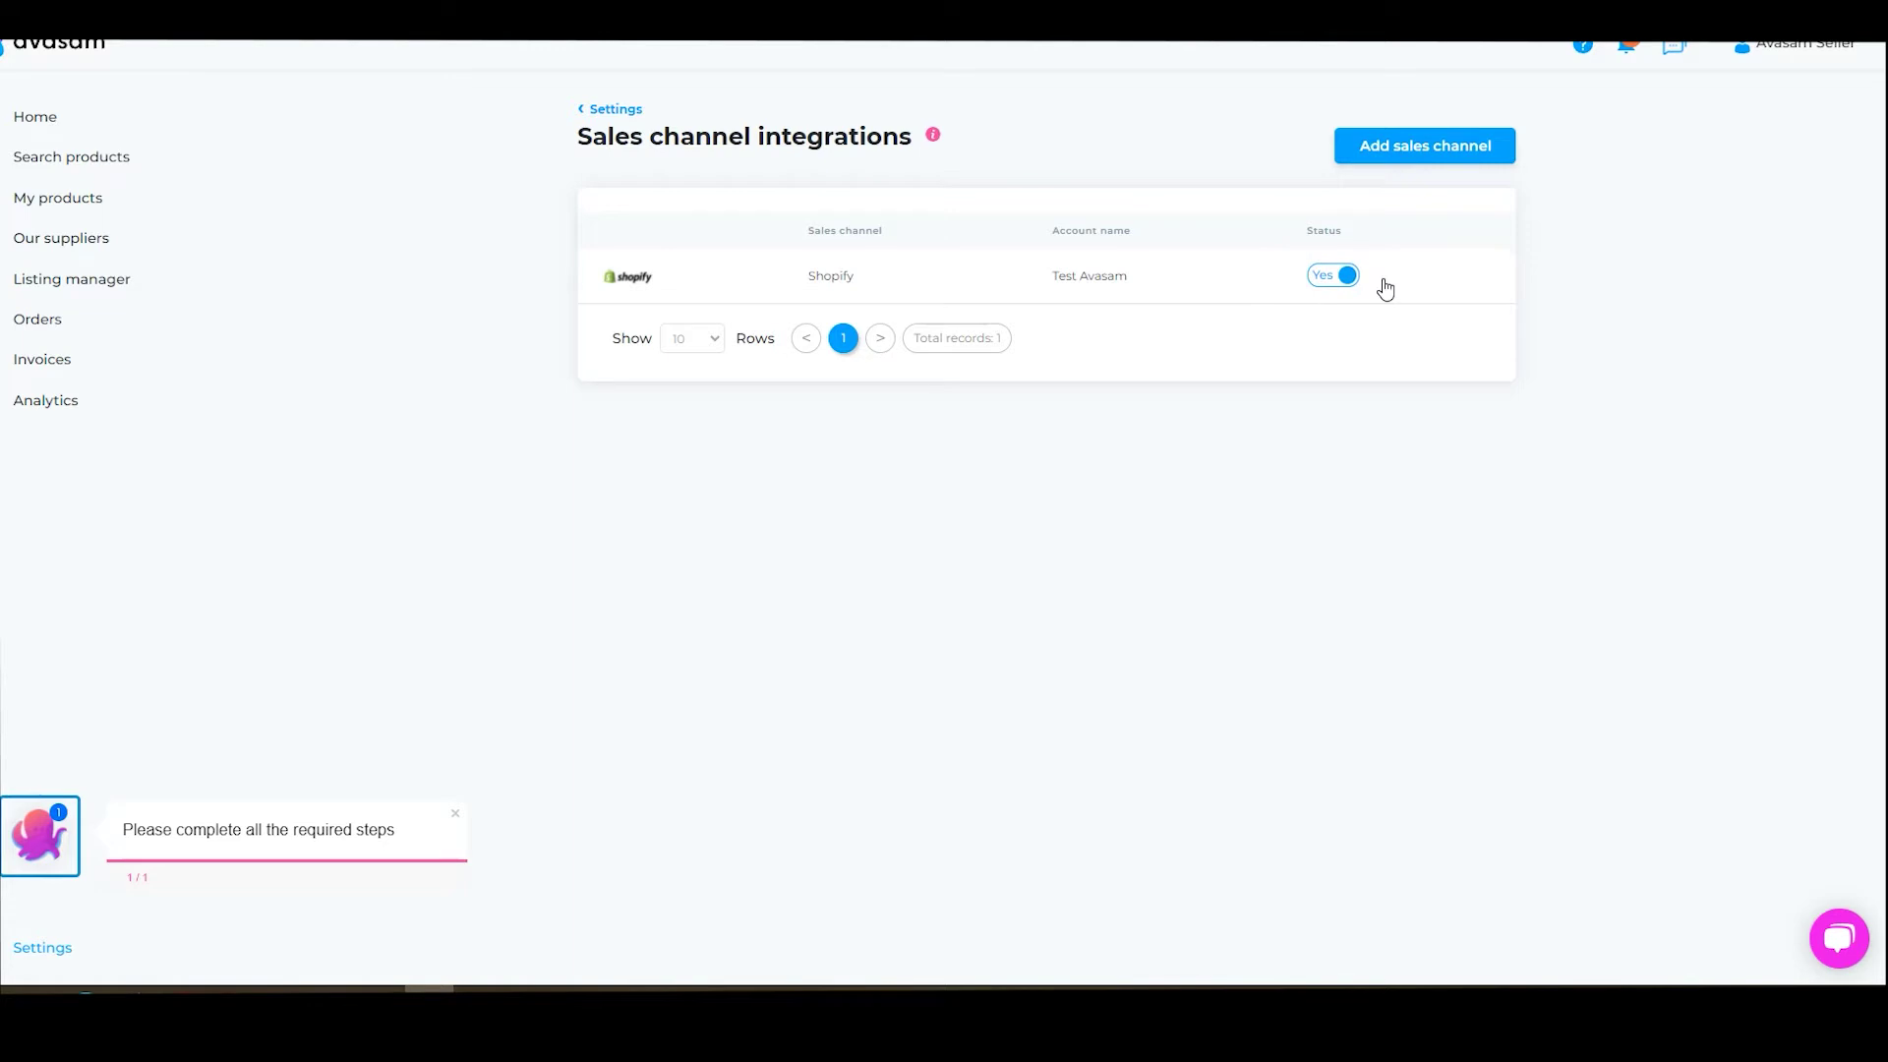
Open the settings of the Test Avasam Shopify channel and test the channel
{"action": "left_click", "coordinate": [828, 288]}
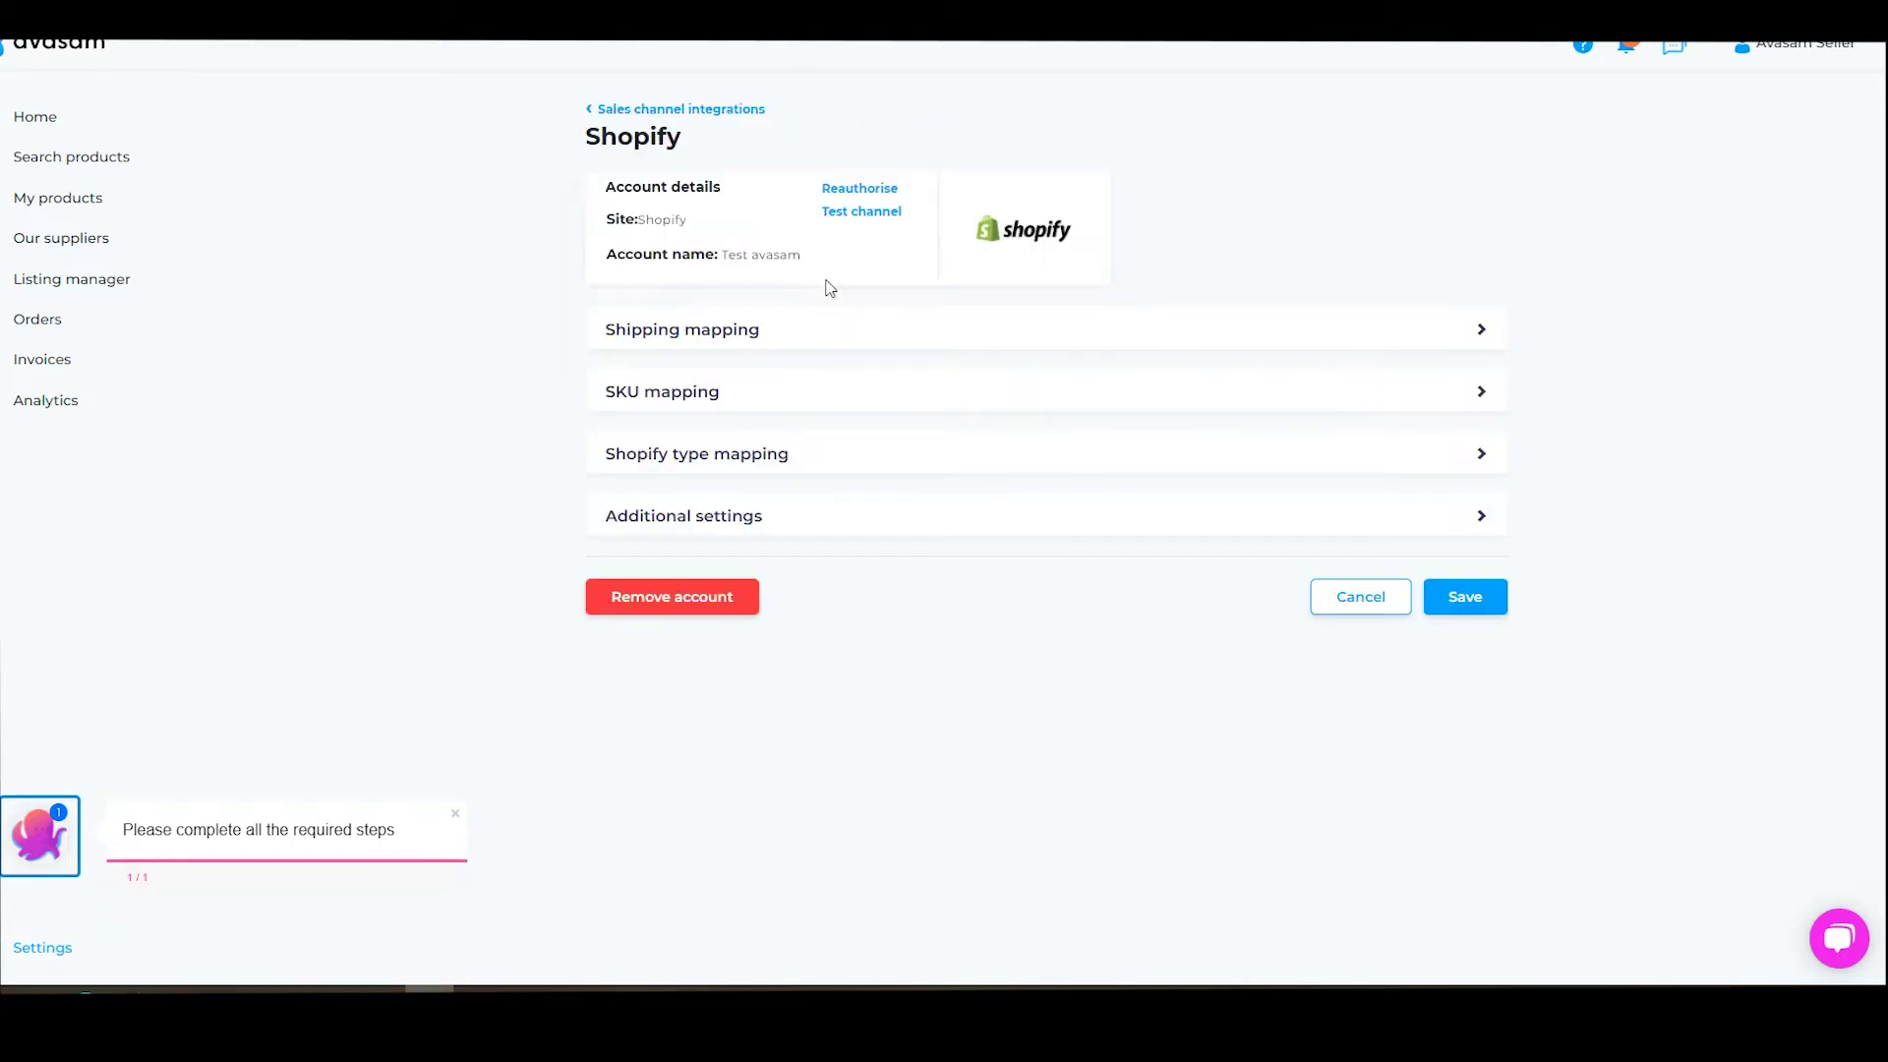
{"action": "left_click", "coordinate": [866, 222]}
Map the channel's Standard shipping service to Avasam's Standard Tracked (2 to 4 days) with the Shipping Mapping Tool
{"action": "left_click", "coordinate": [731, 335]}
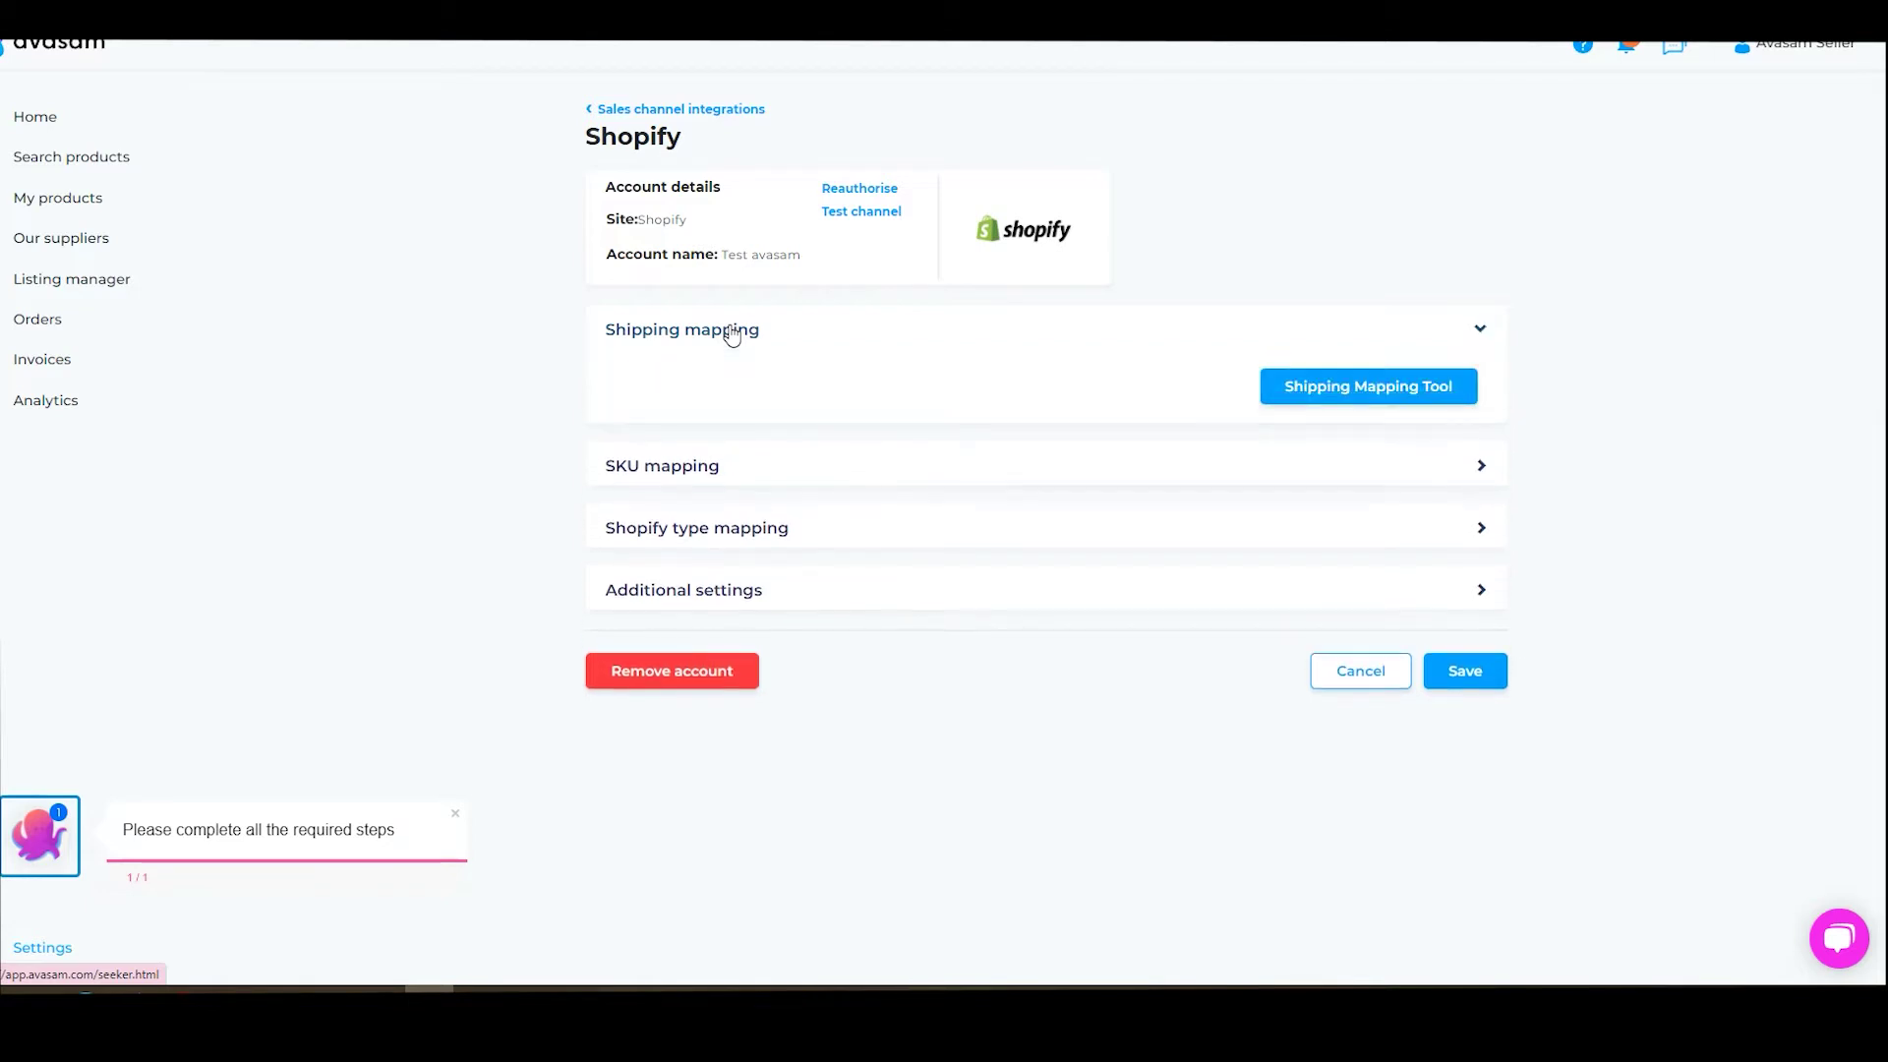
{"action": "left_click", "coordinate": [1303, 398]}
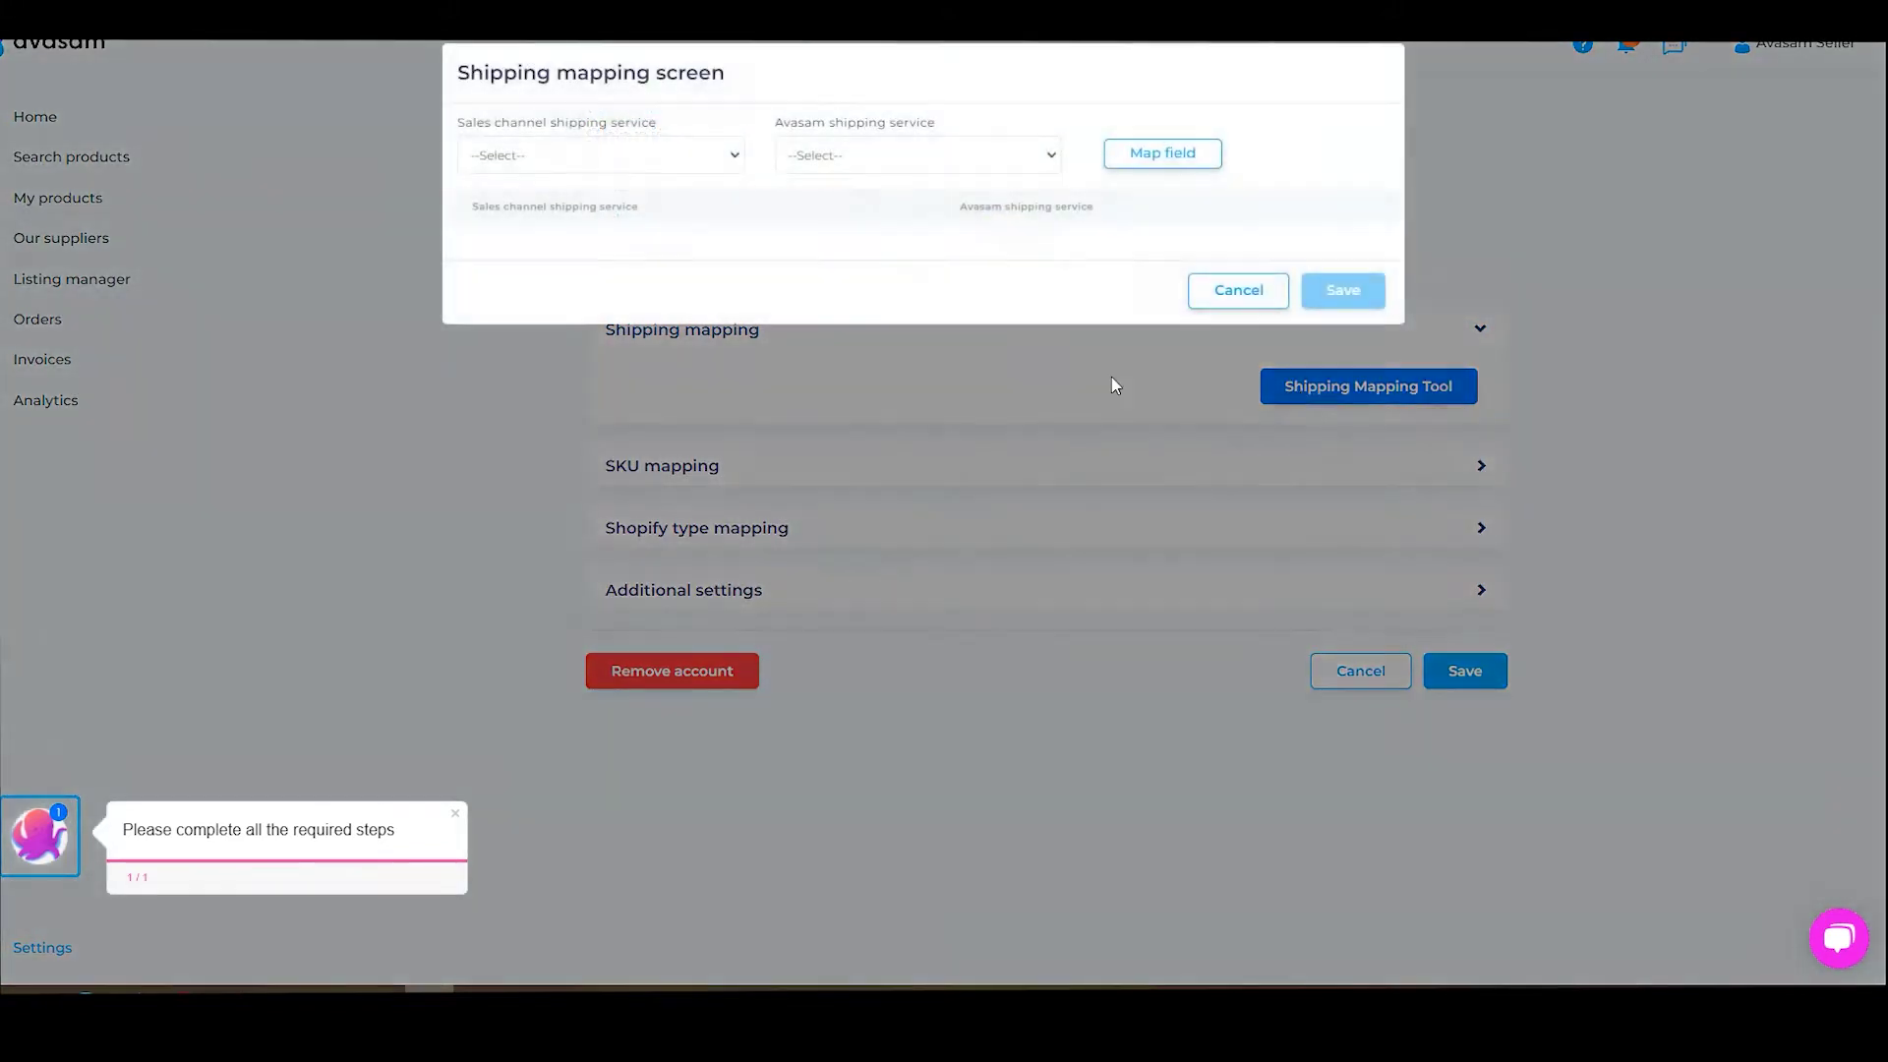
{"action": "left_click", "coordinate": [644, 157]}
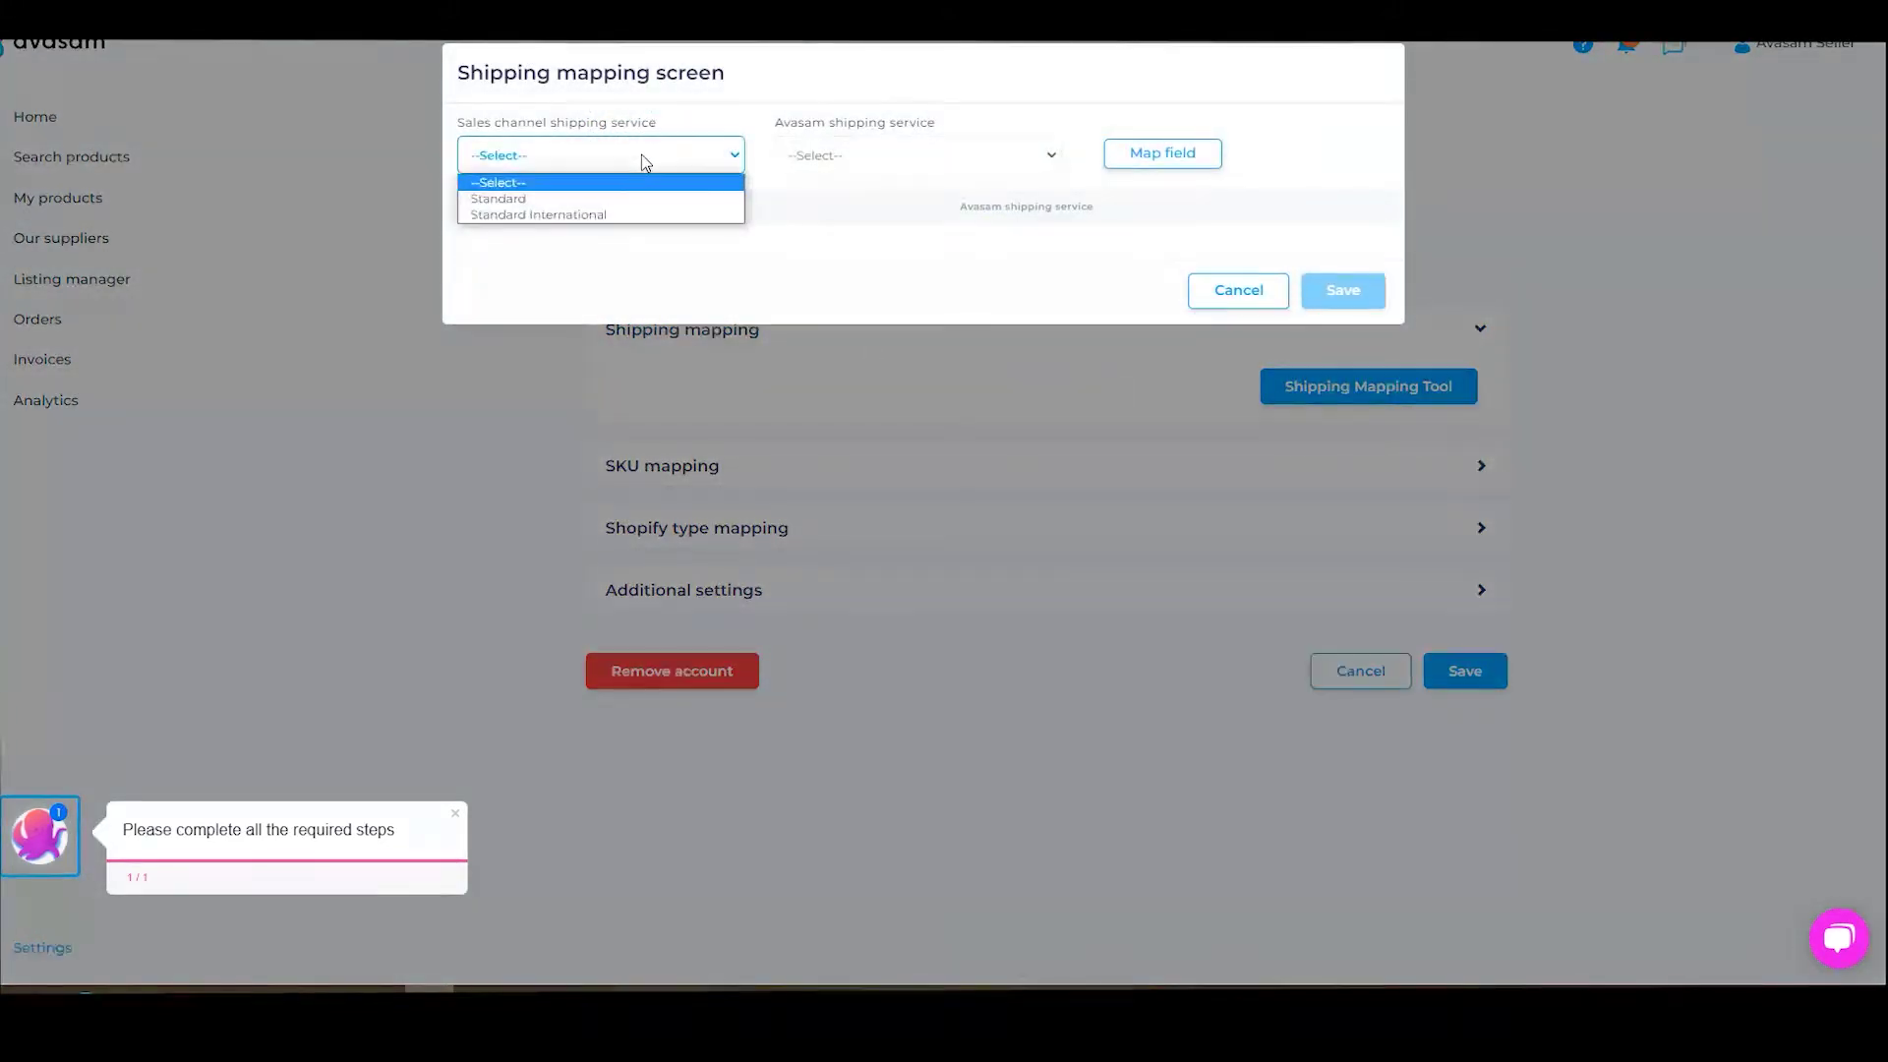
{"action": "left_click", "coordinate": [633, 208]}
{"action": "left_click", "coordinate": [922, 163]}
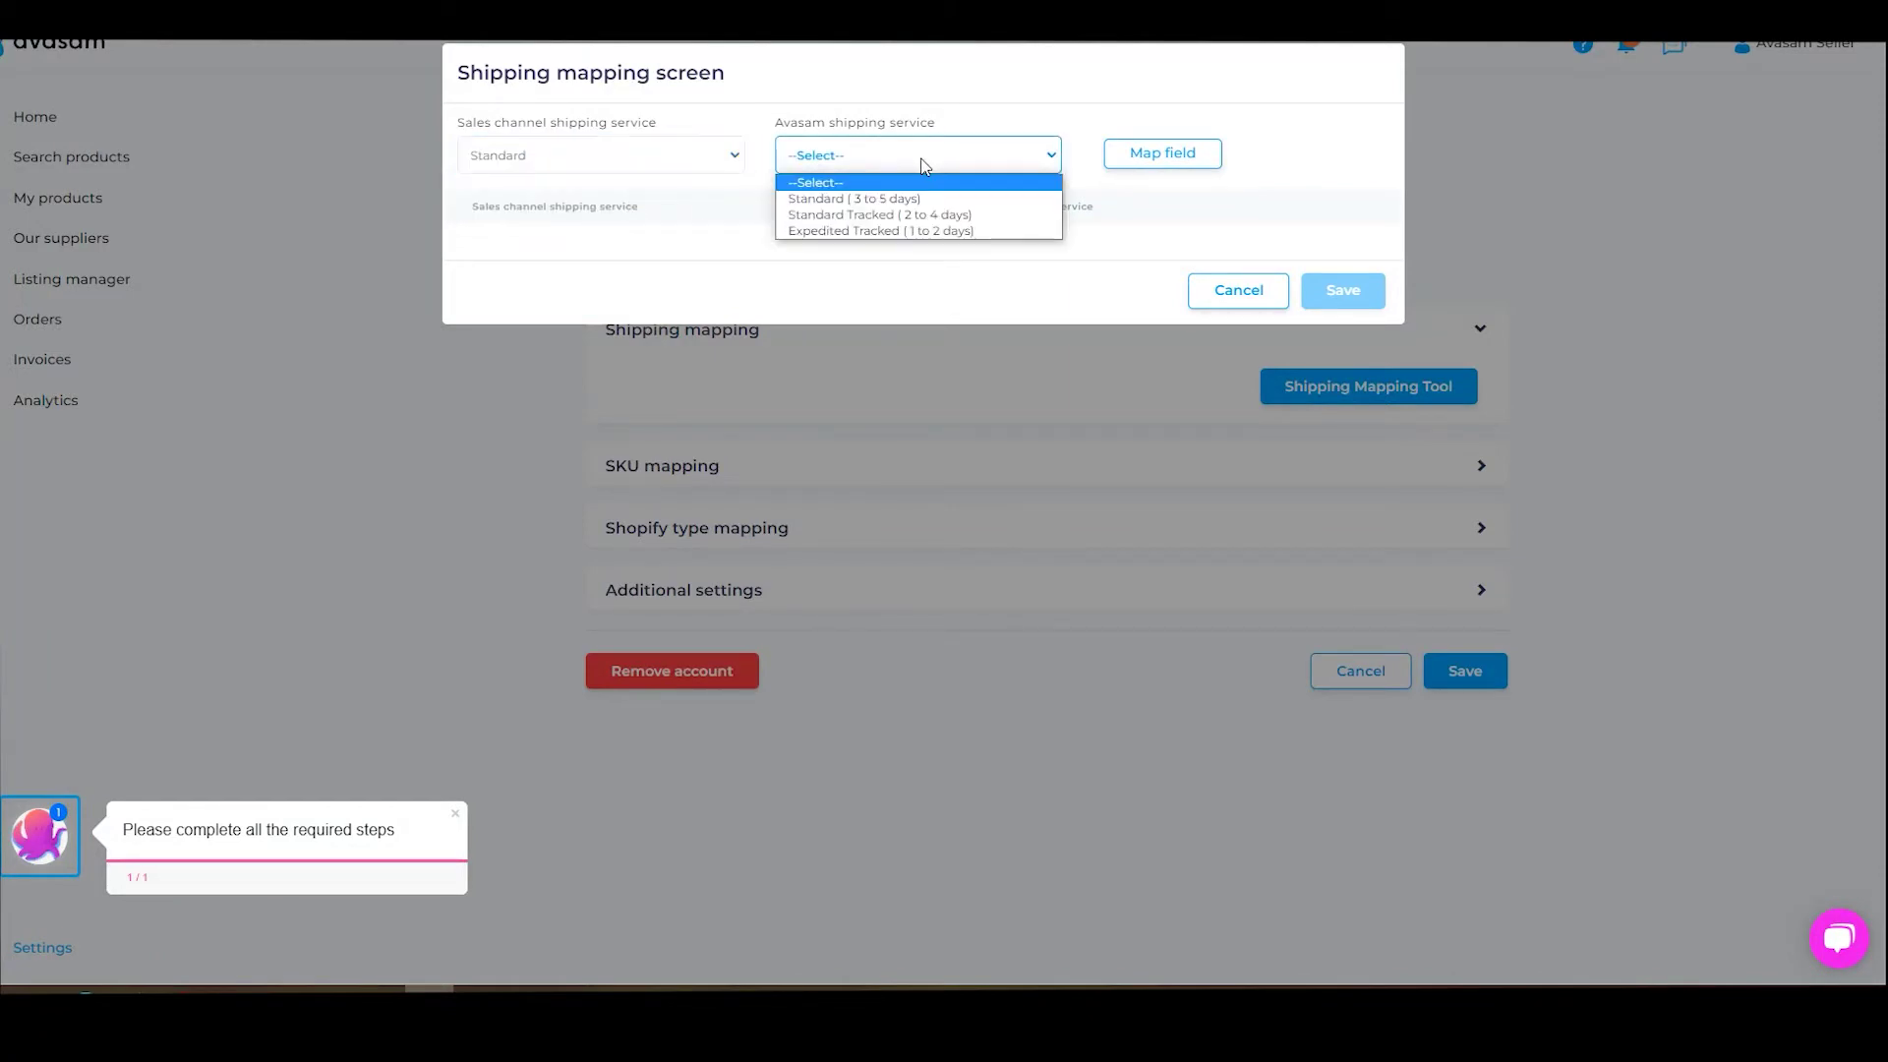
{"action": "left_click", "coordinate": [915, 214]}
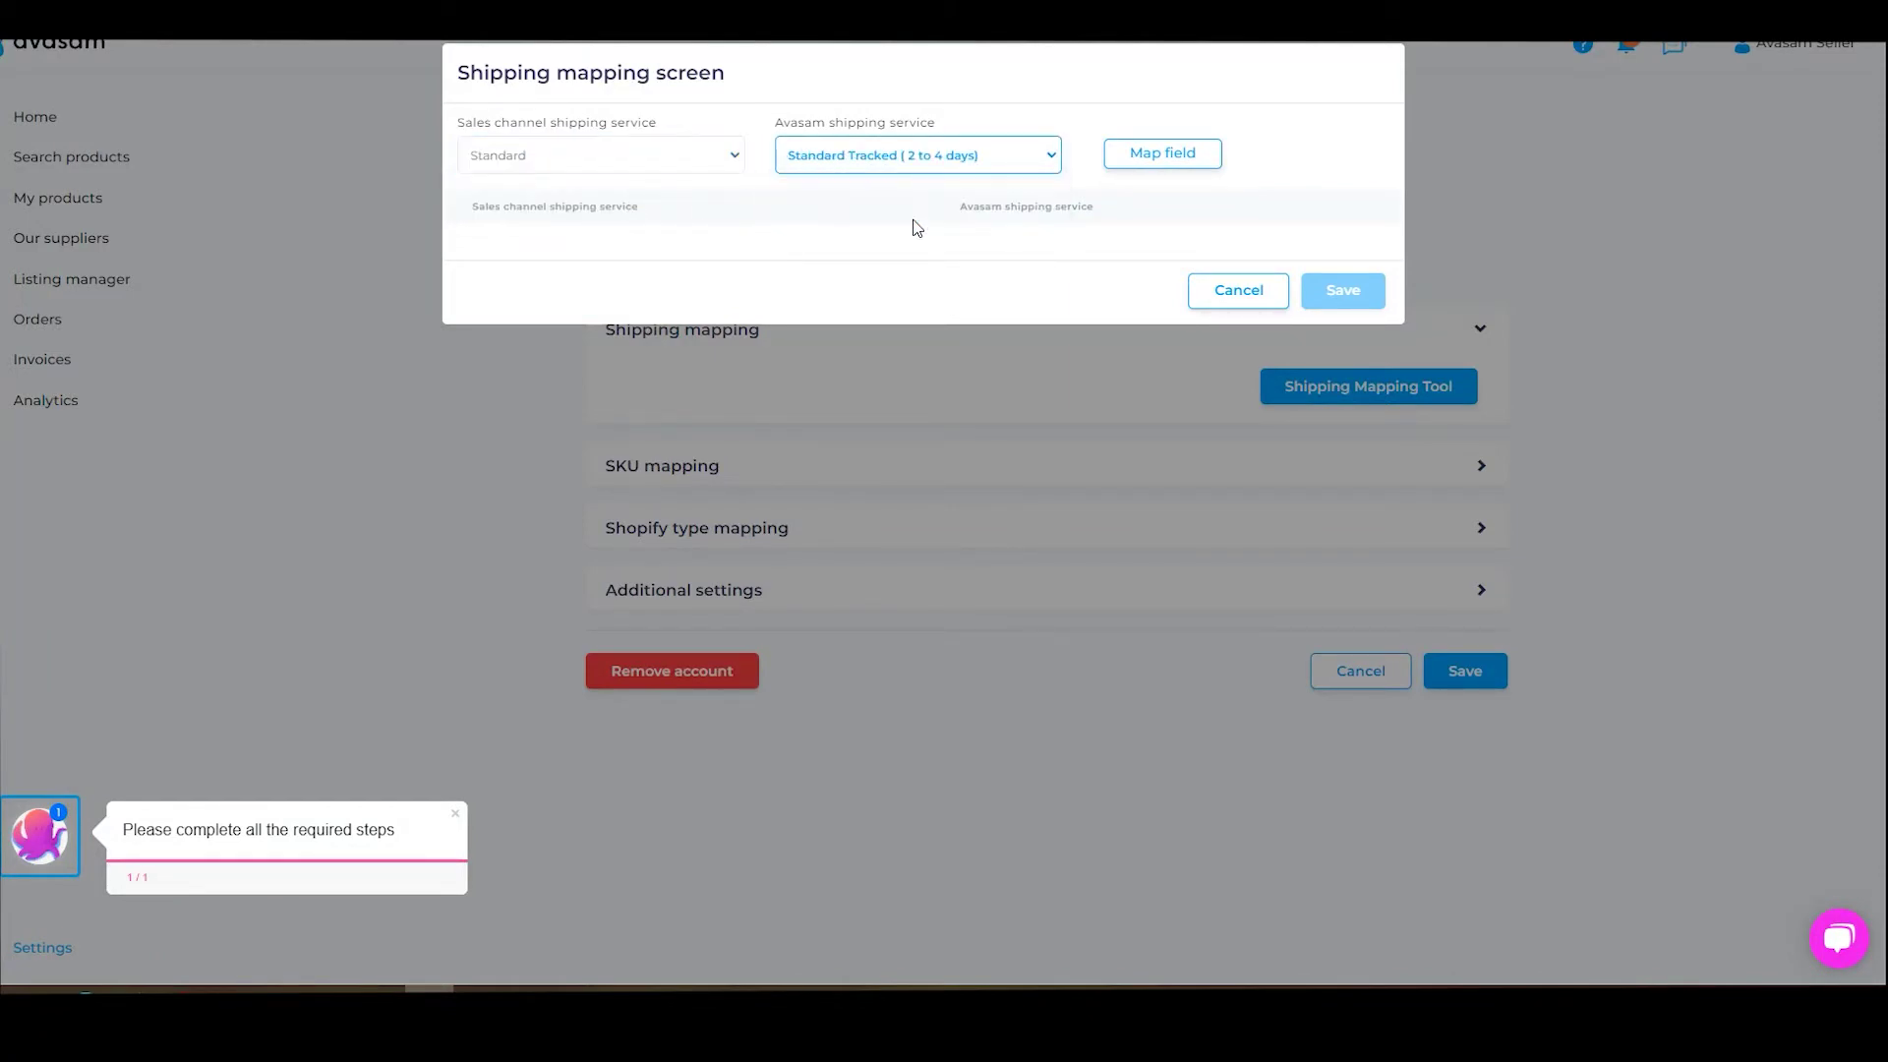
{"action": "left_click", "coordinate": [1162, 153]}
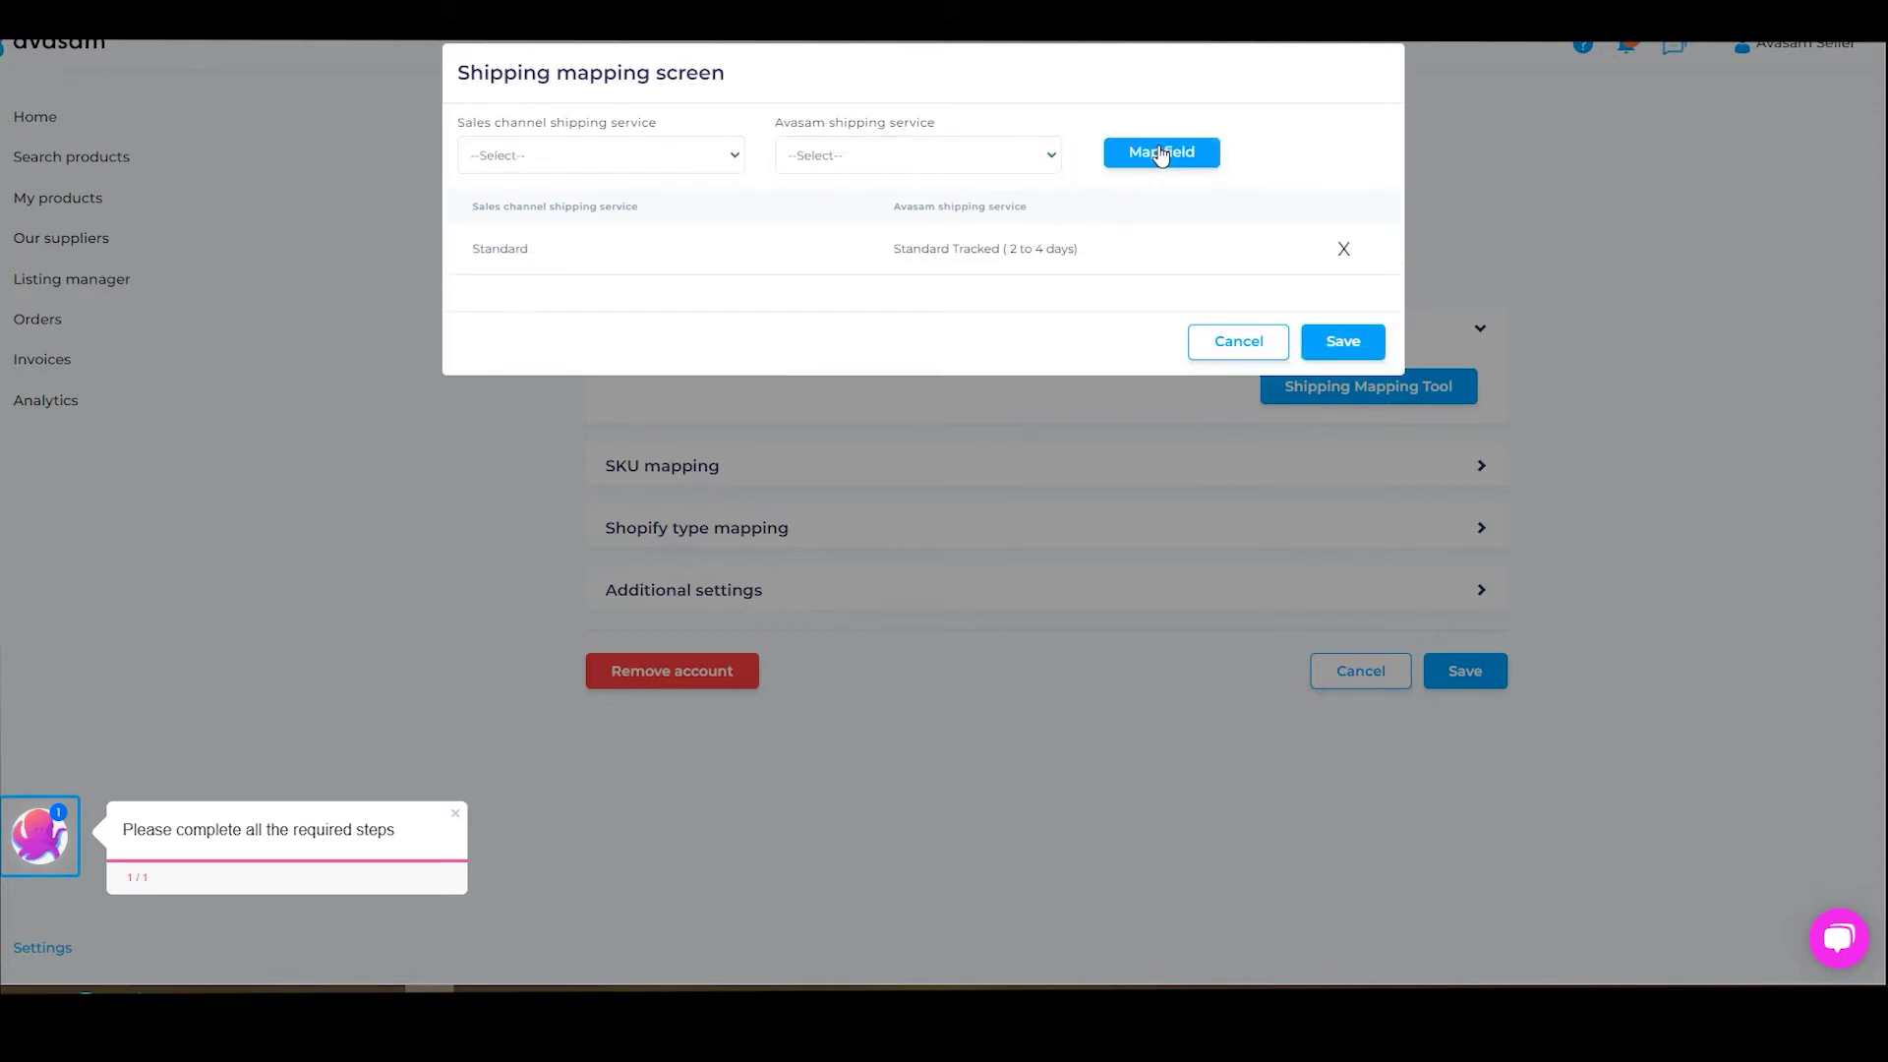
Map Standard International shipping to Expedited Tracked (1 to 2 days) and remove that mapping again
{"action": "left_click", "coordinate": [652, 155]}
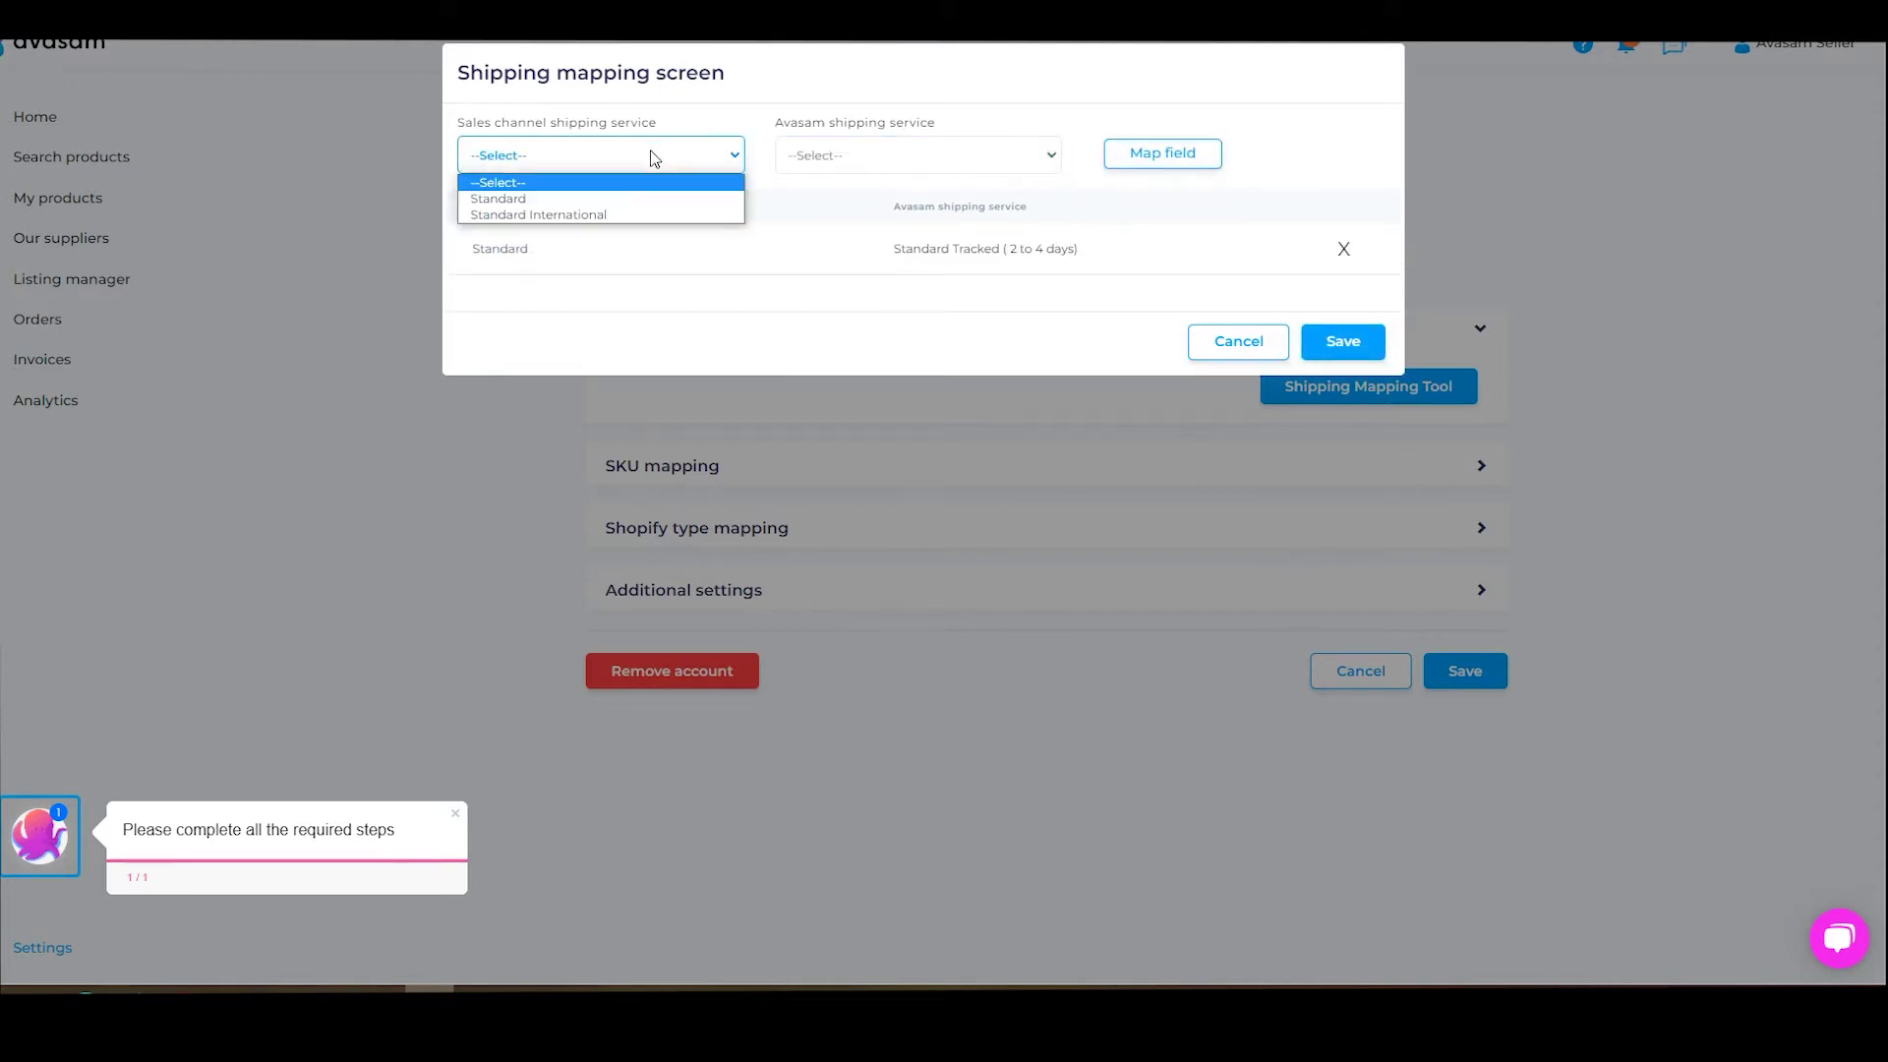
{"action": "left_click", "coordinate": [567, 216]}
{"action": "left_click", "coordinate": [841, 159]}
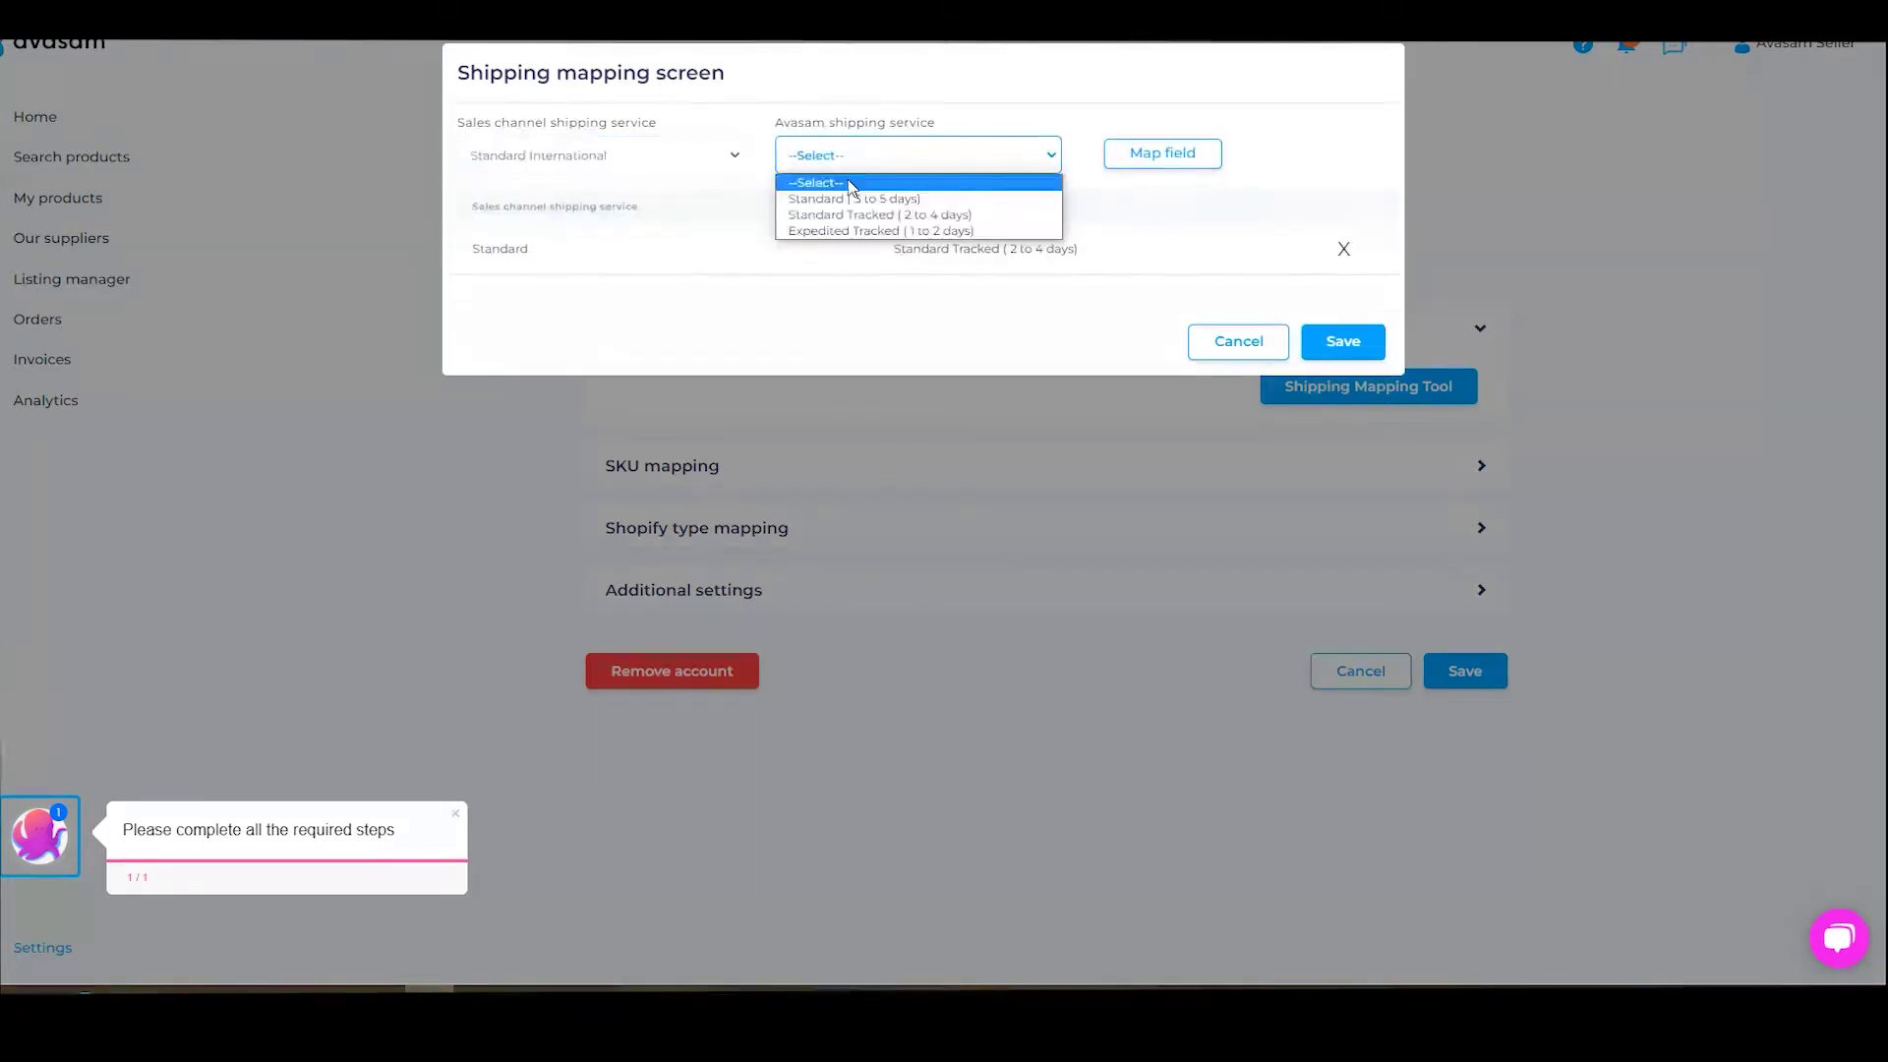
{"action": "left_click", "coordinate": [851, 233]}
{"action": "left_click", "coordinate": [1179, 164]}
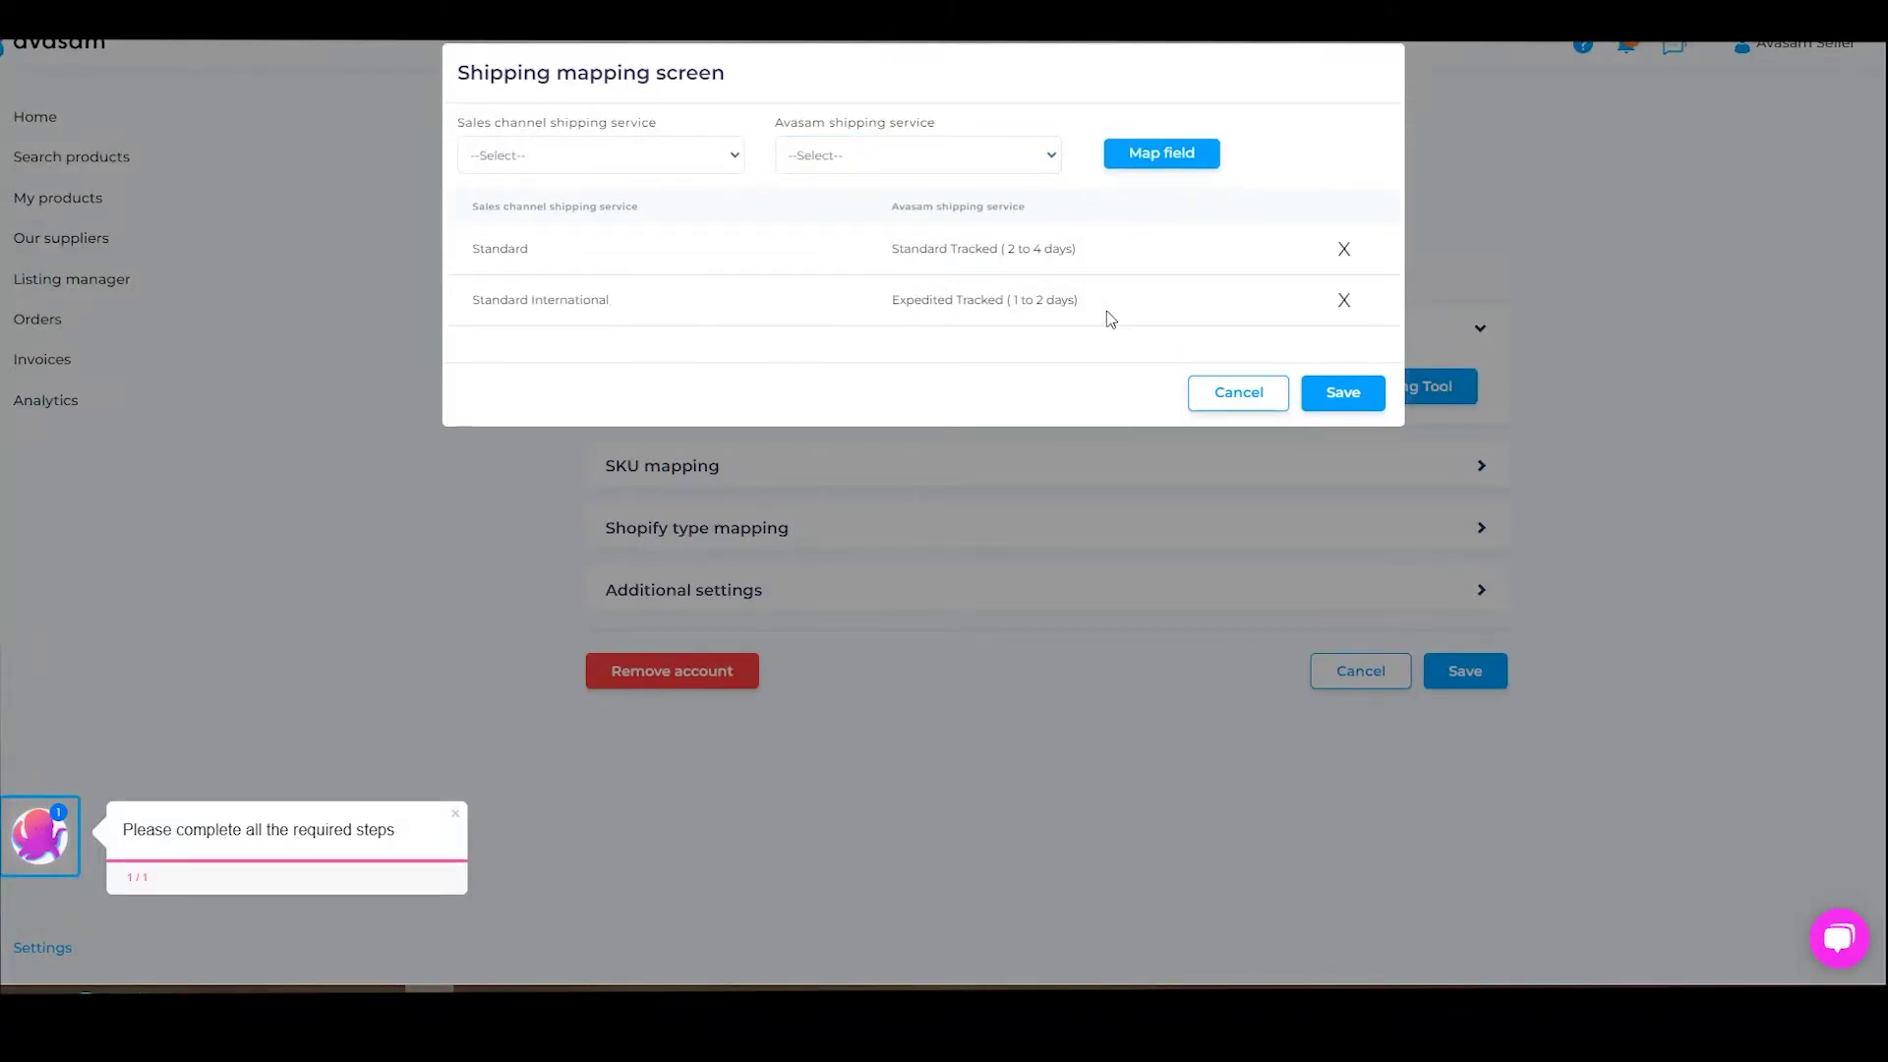
{"action": "left_click", "coordinate": [1345, 300]}
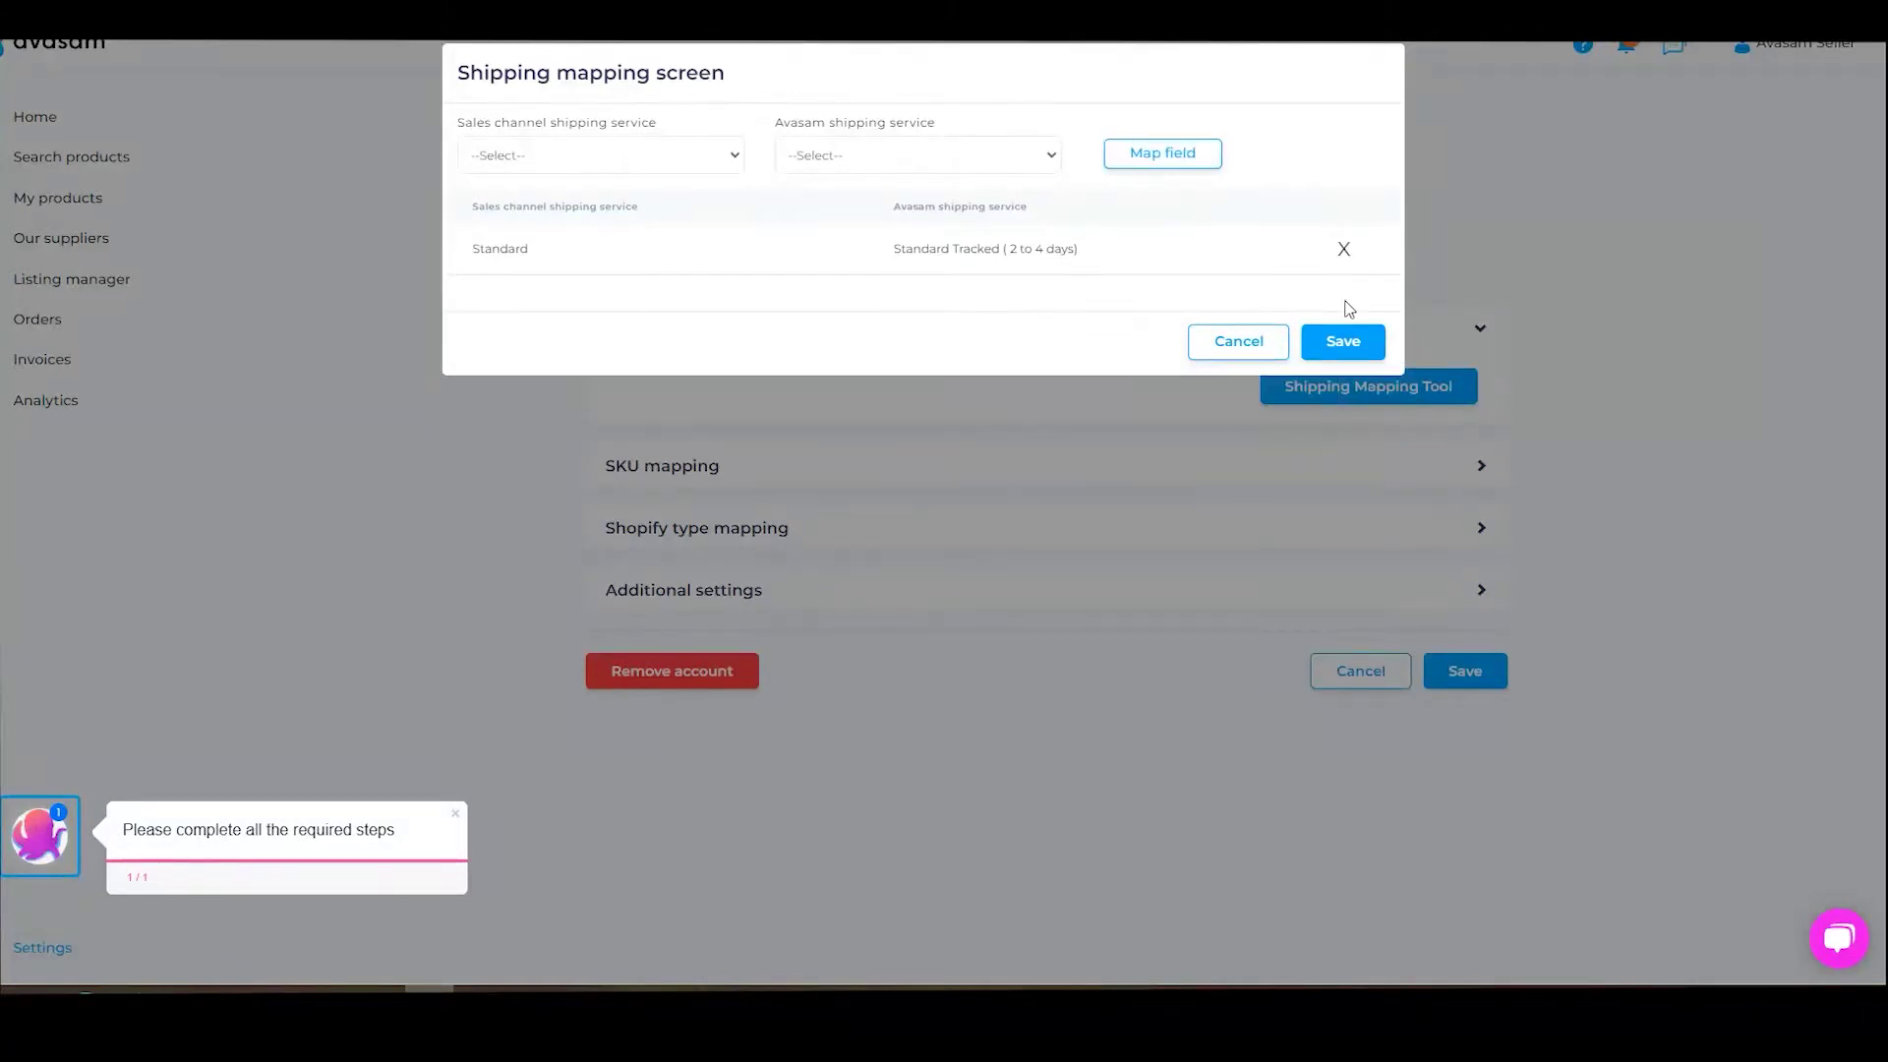
Save the shipping mapping
{"action": "left_click", "coordinate": [1351, 350]}
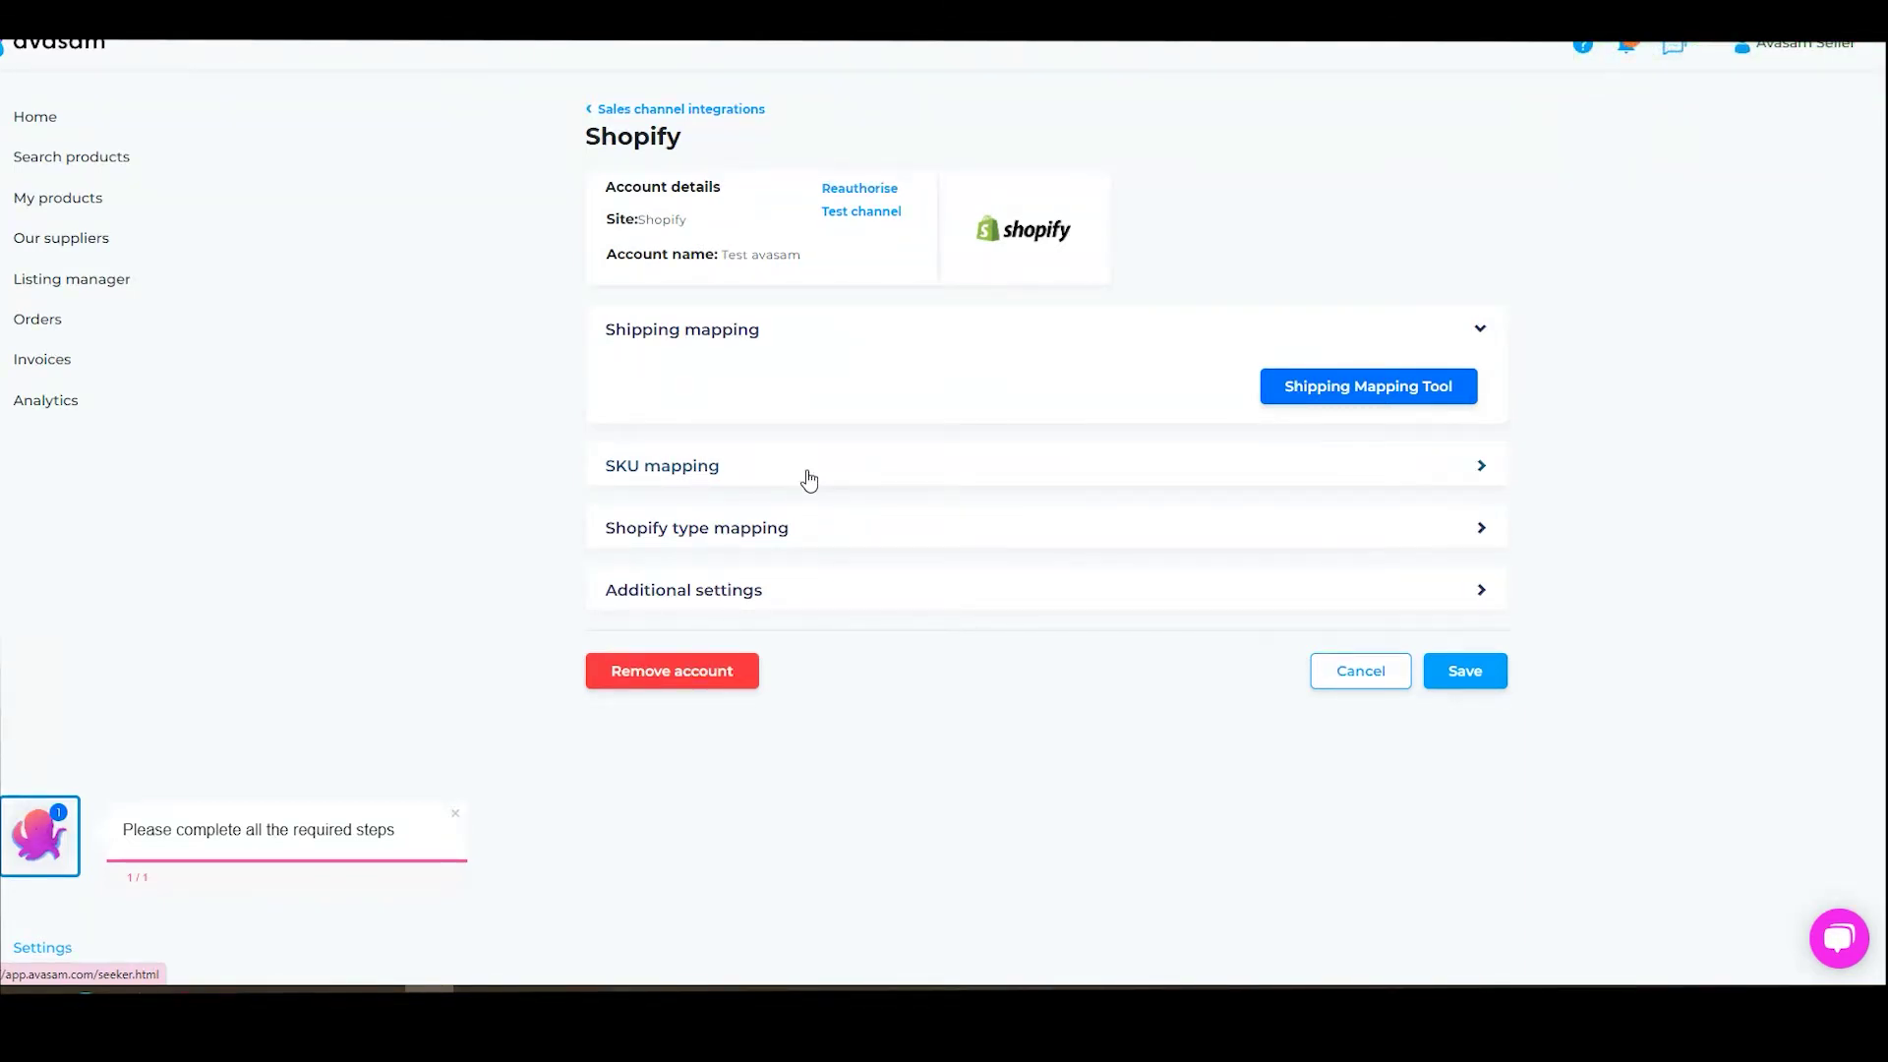
Check the available SKU mapping actions, and run Automap SKUs in the Shopify channel's SKU Mapping Tool
{"action": "left_click", "coordinate": [808, 479]}
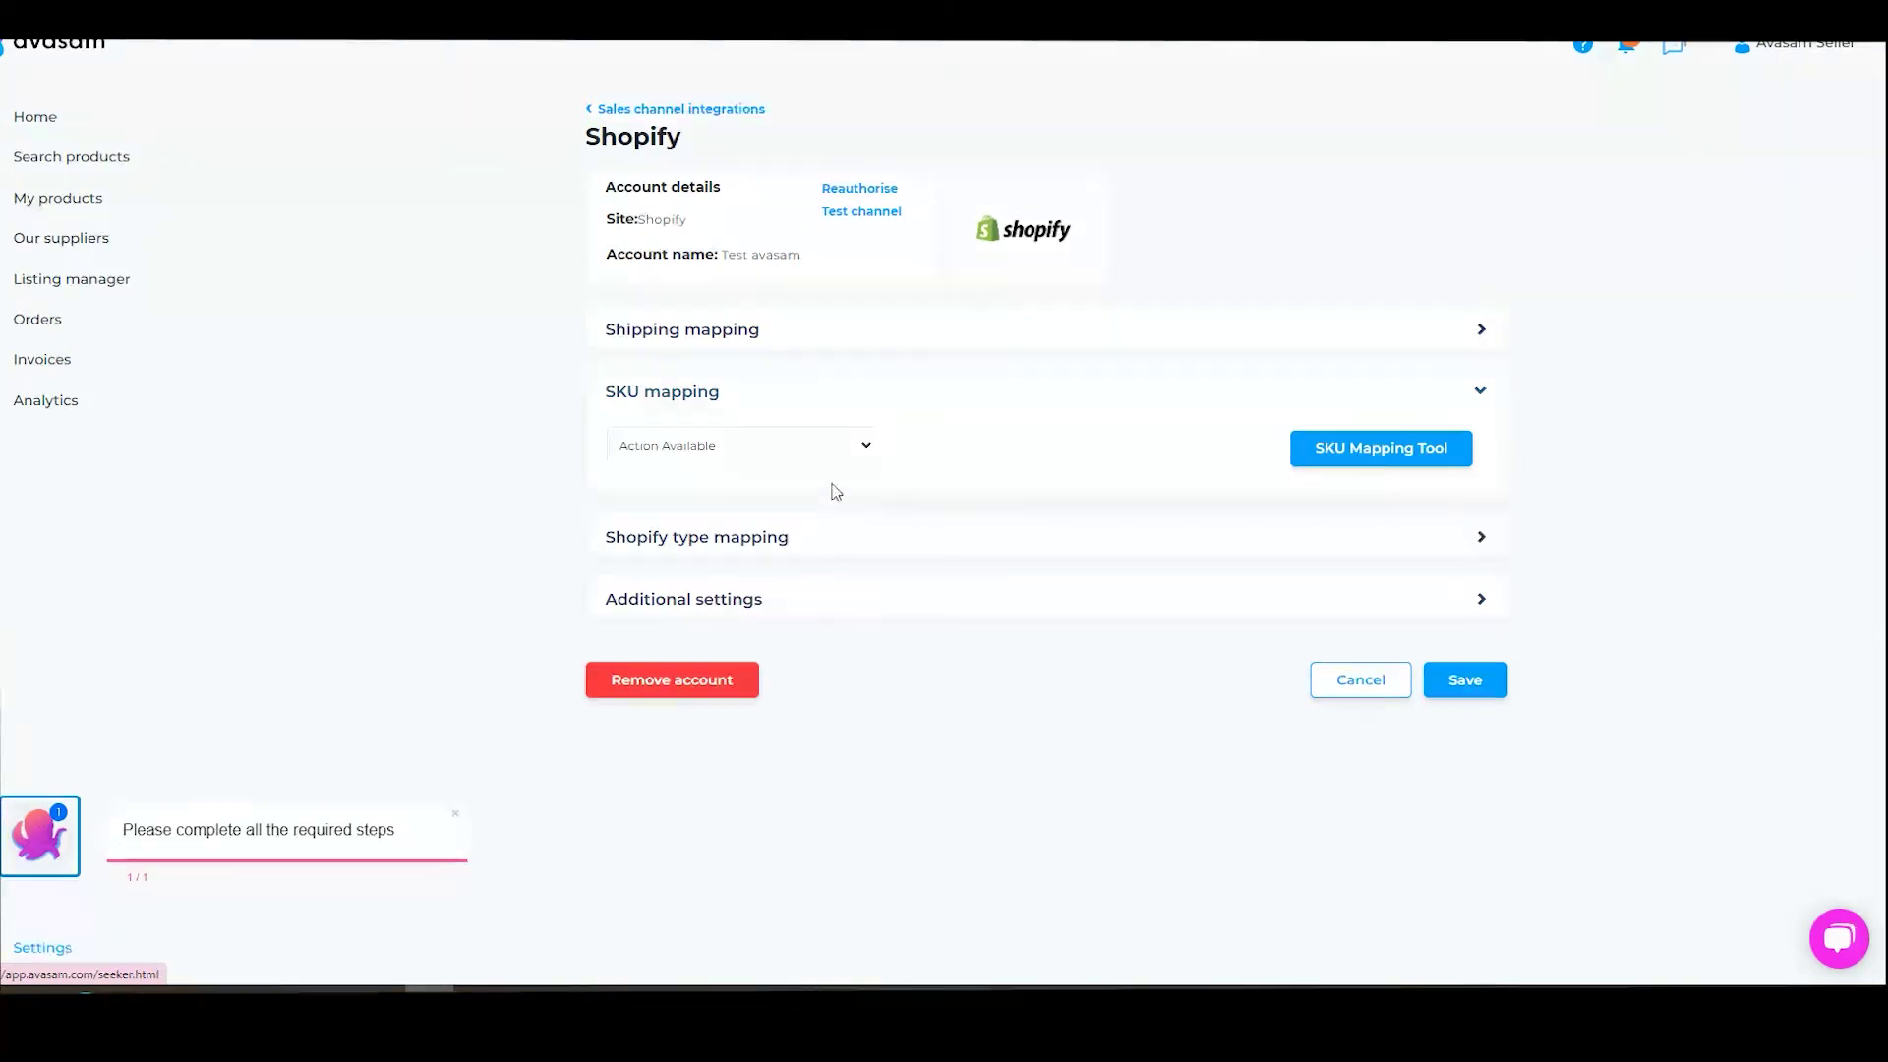
{"action": "left_click", "coordinate": [850, 450]}
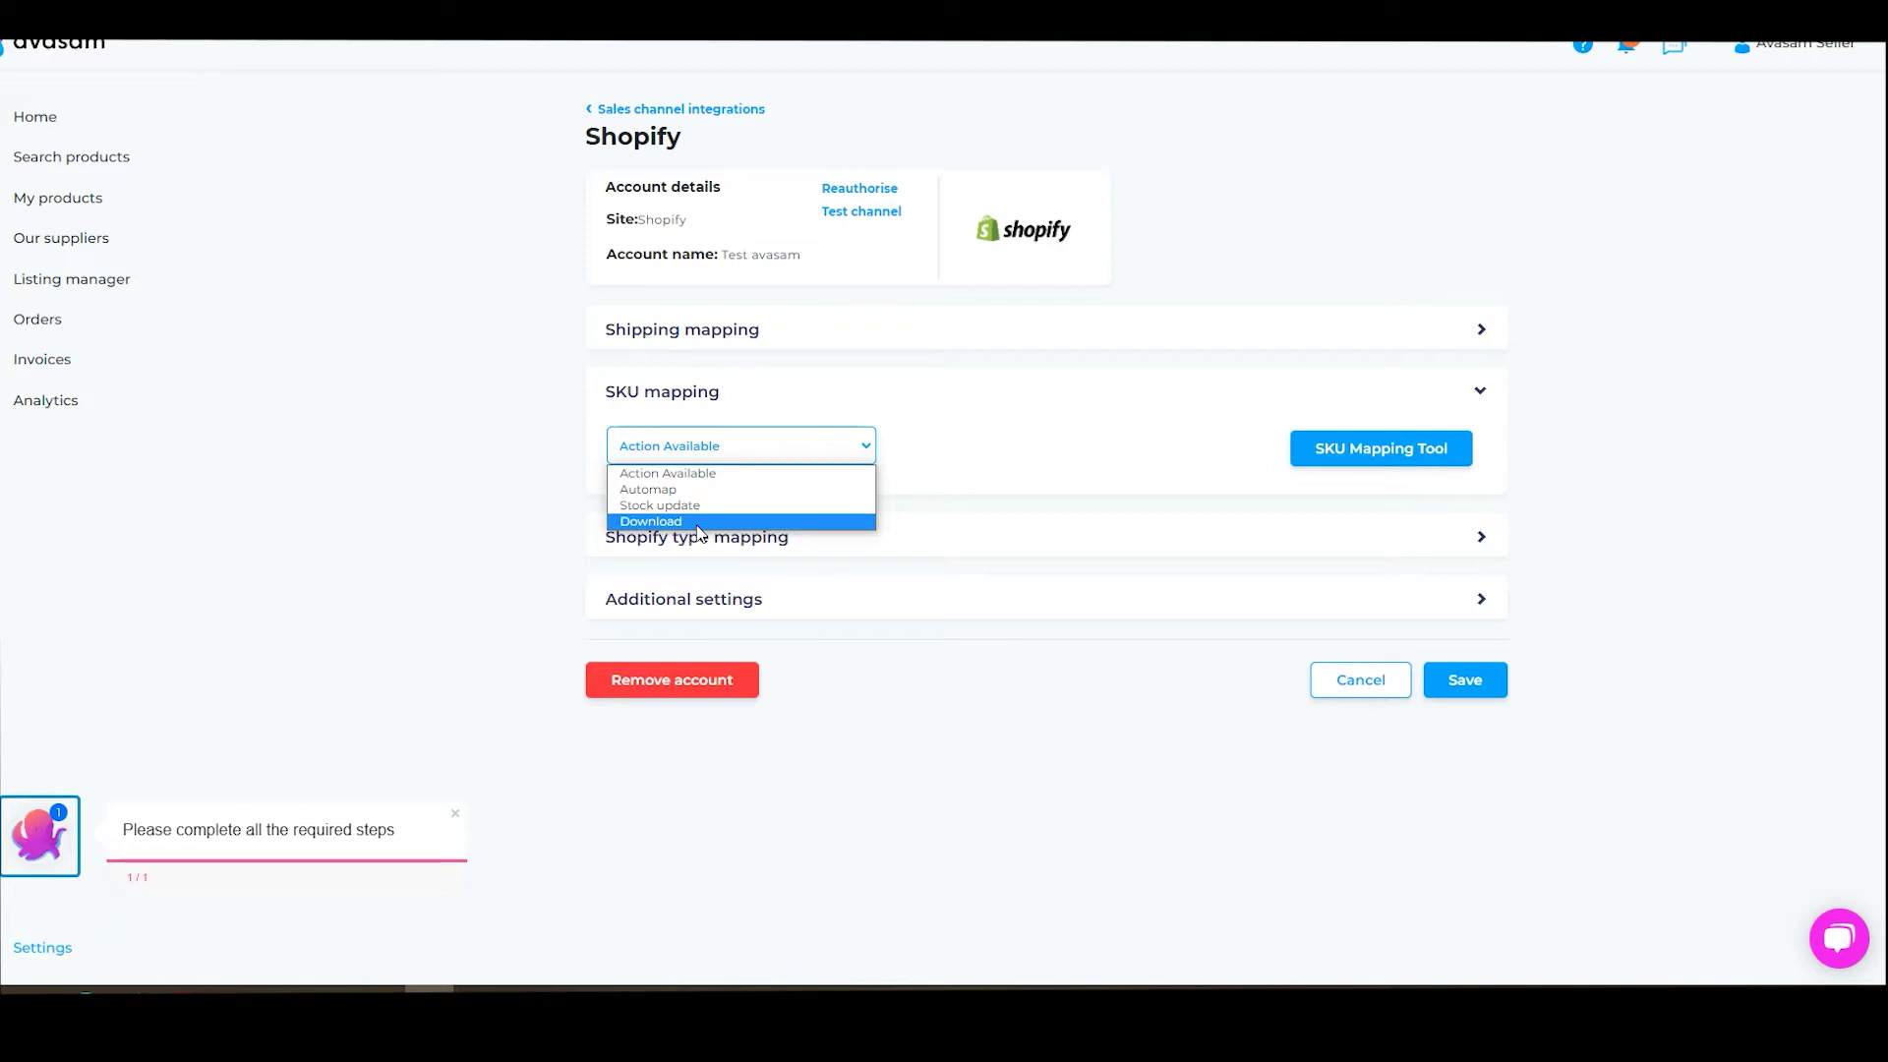
{"action": "left_click", "coordinate": [987, 464]}
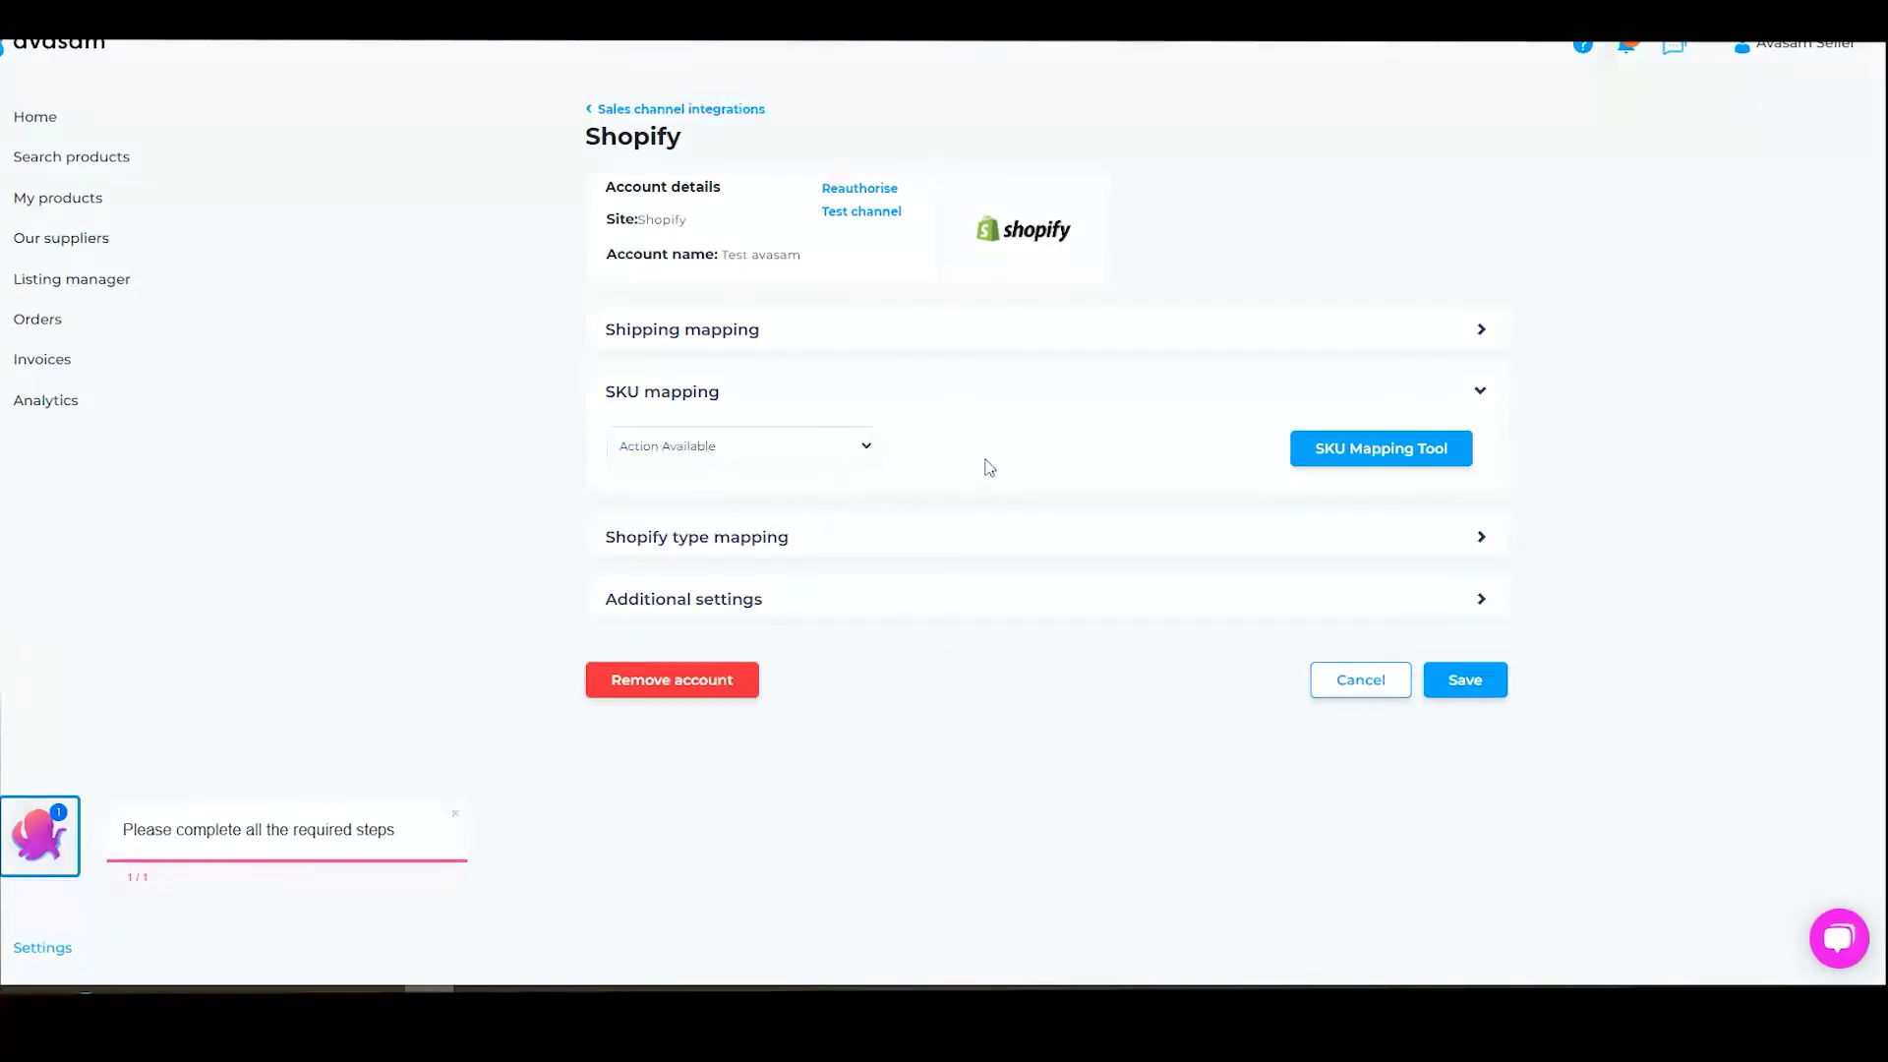
{"action": "left_click", "coordinate": [1376, 455]}
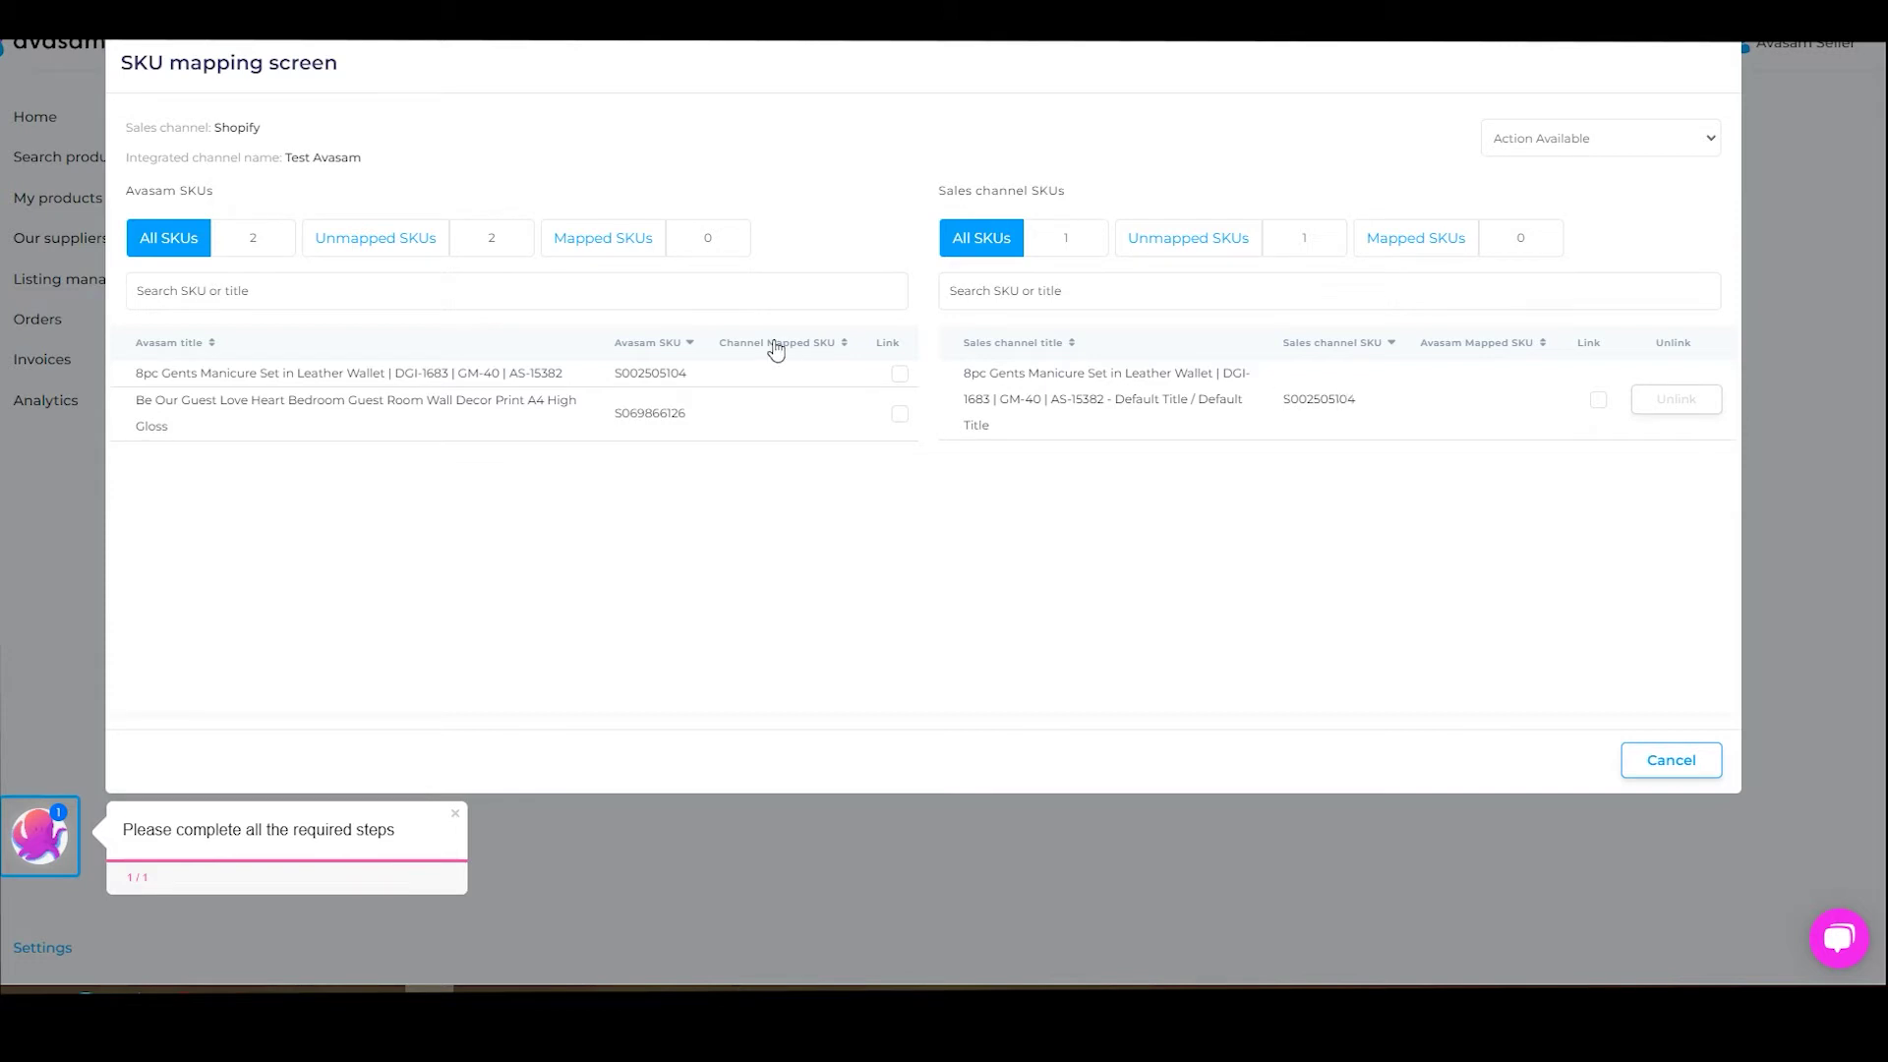
{"action": "left_click", "coordinate": [1583, 149]}
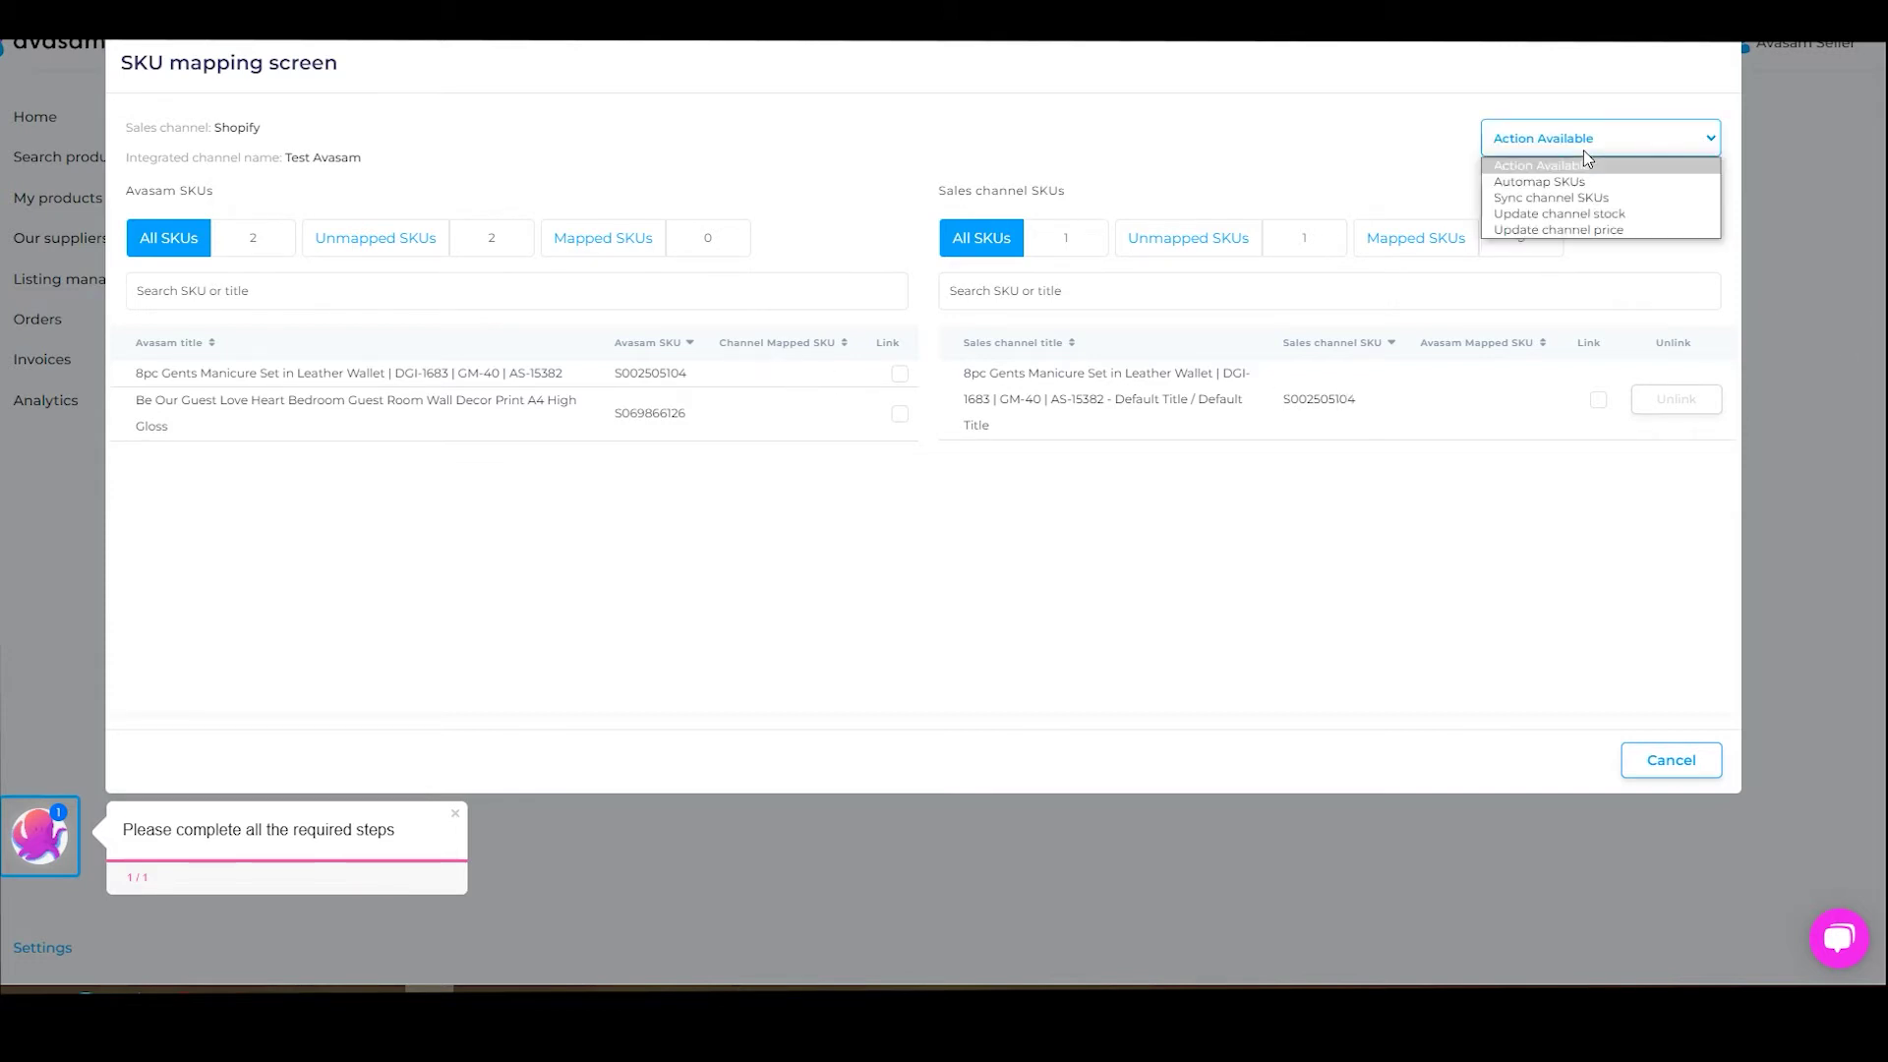
{"action": "left_click", "coordinate": [1581, 189]}
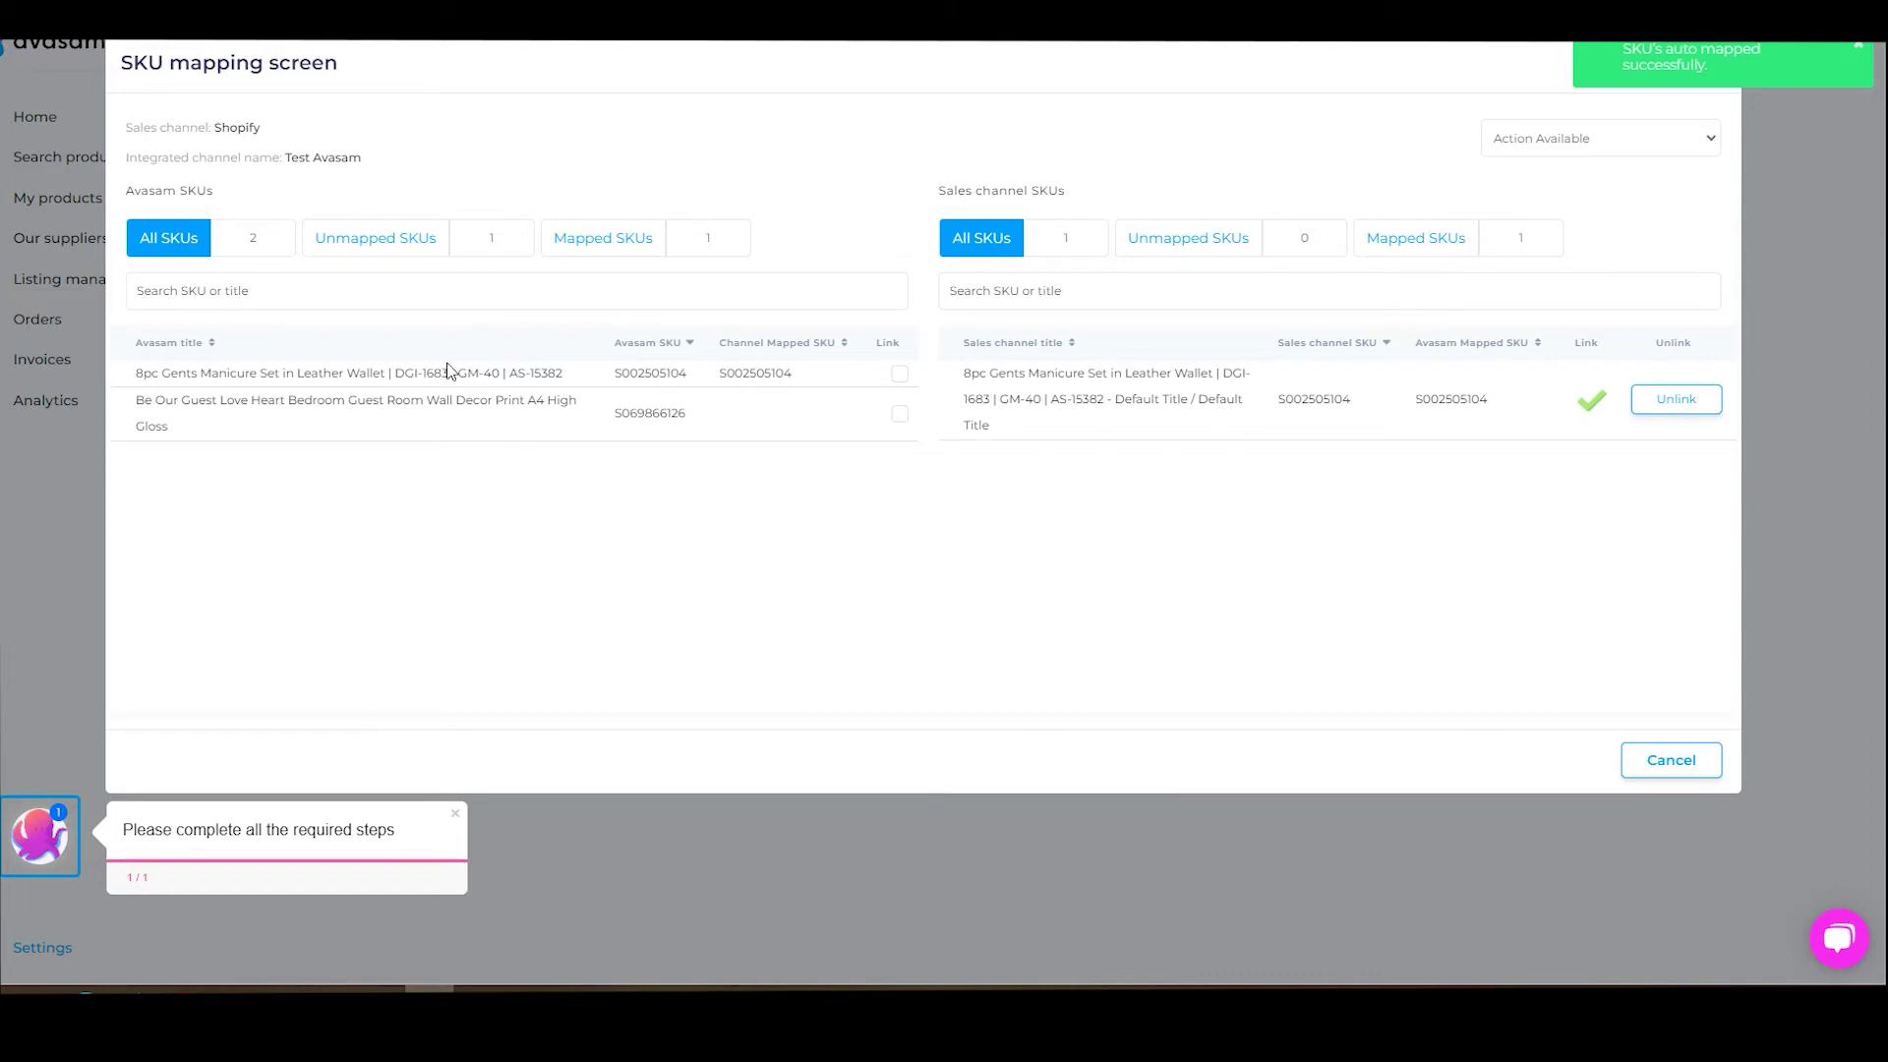
Unlink the Shopify channel SKU S002505104 and link it to Avasam SKU S069866126 instead
{"action": "left_click", "coordinate": [1689, 409]}
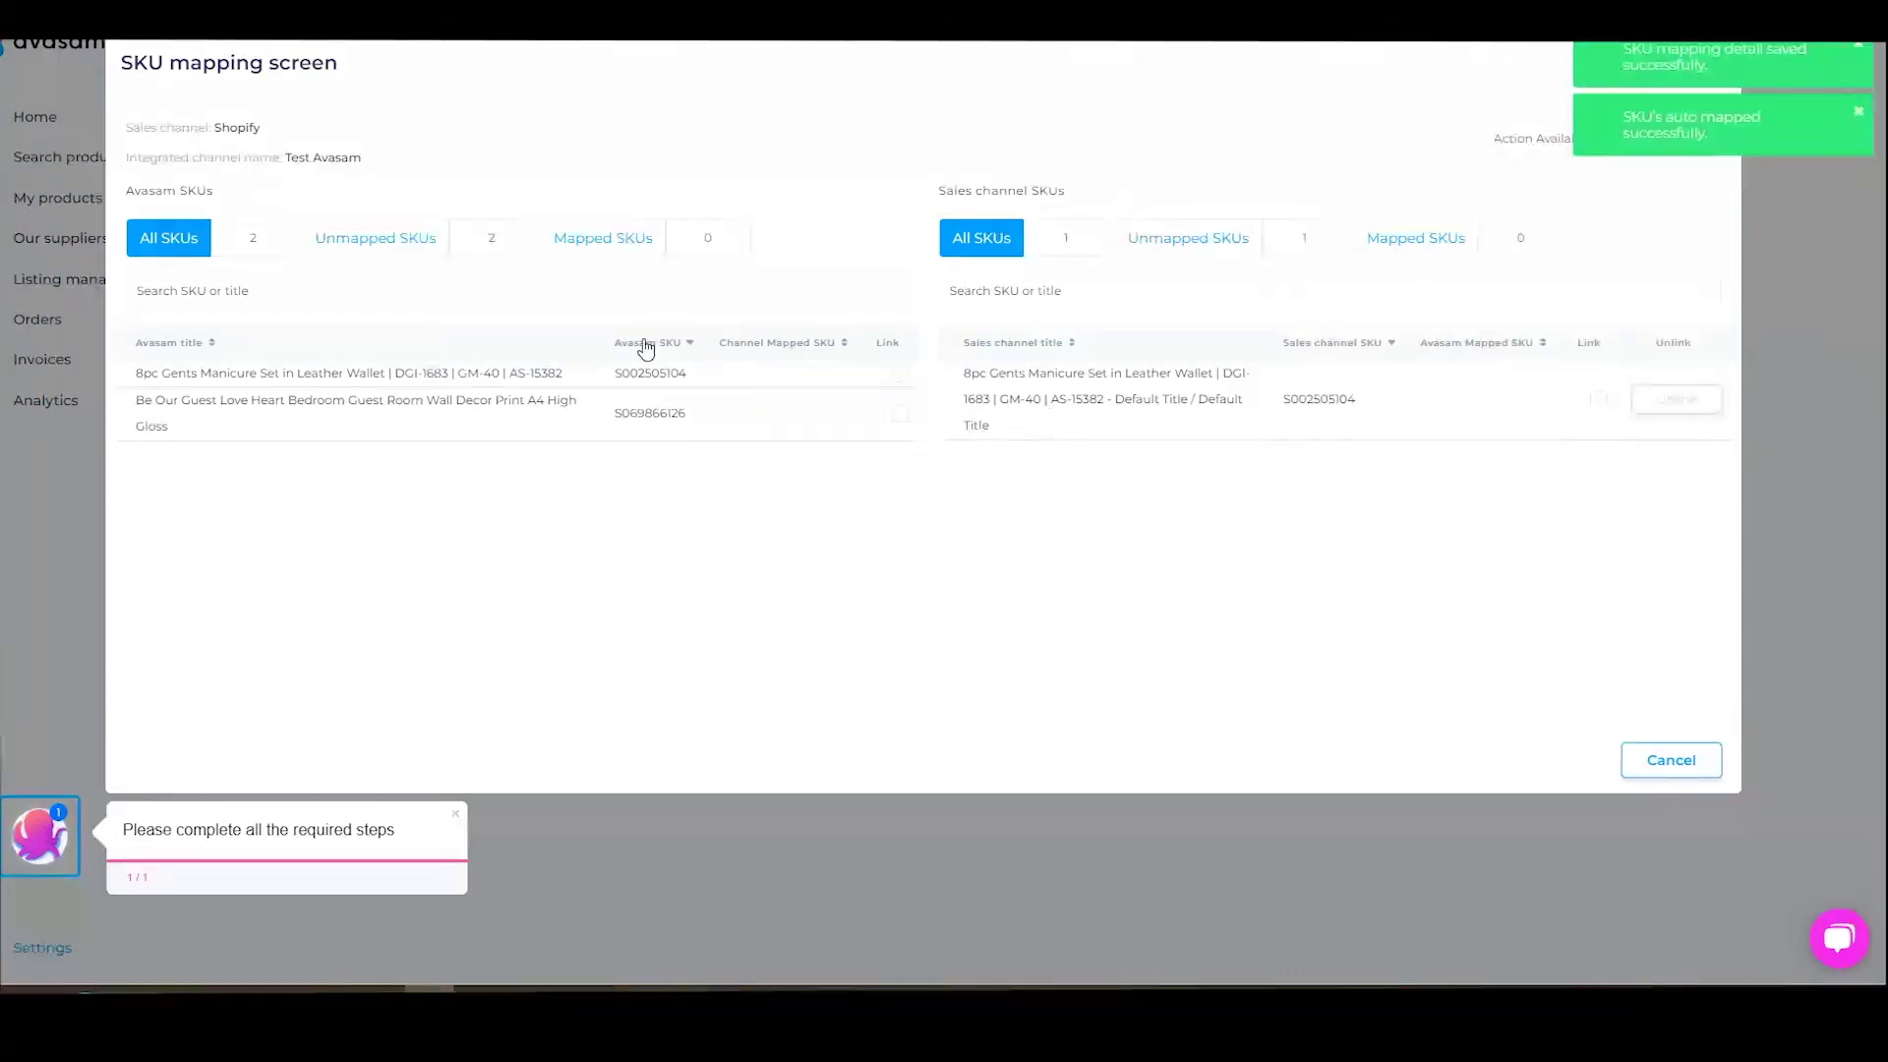
{"action": "left_click", "coordinate": [900, 414]}
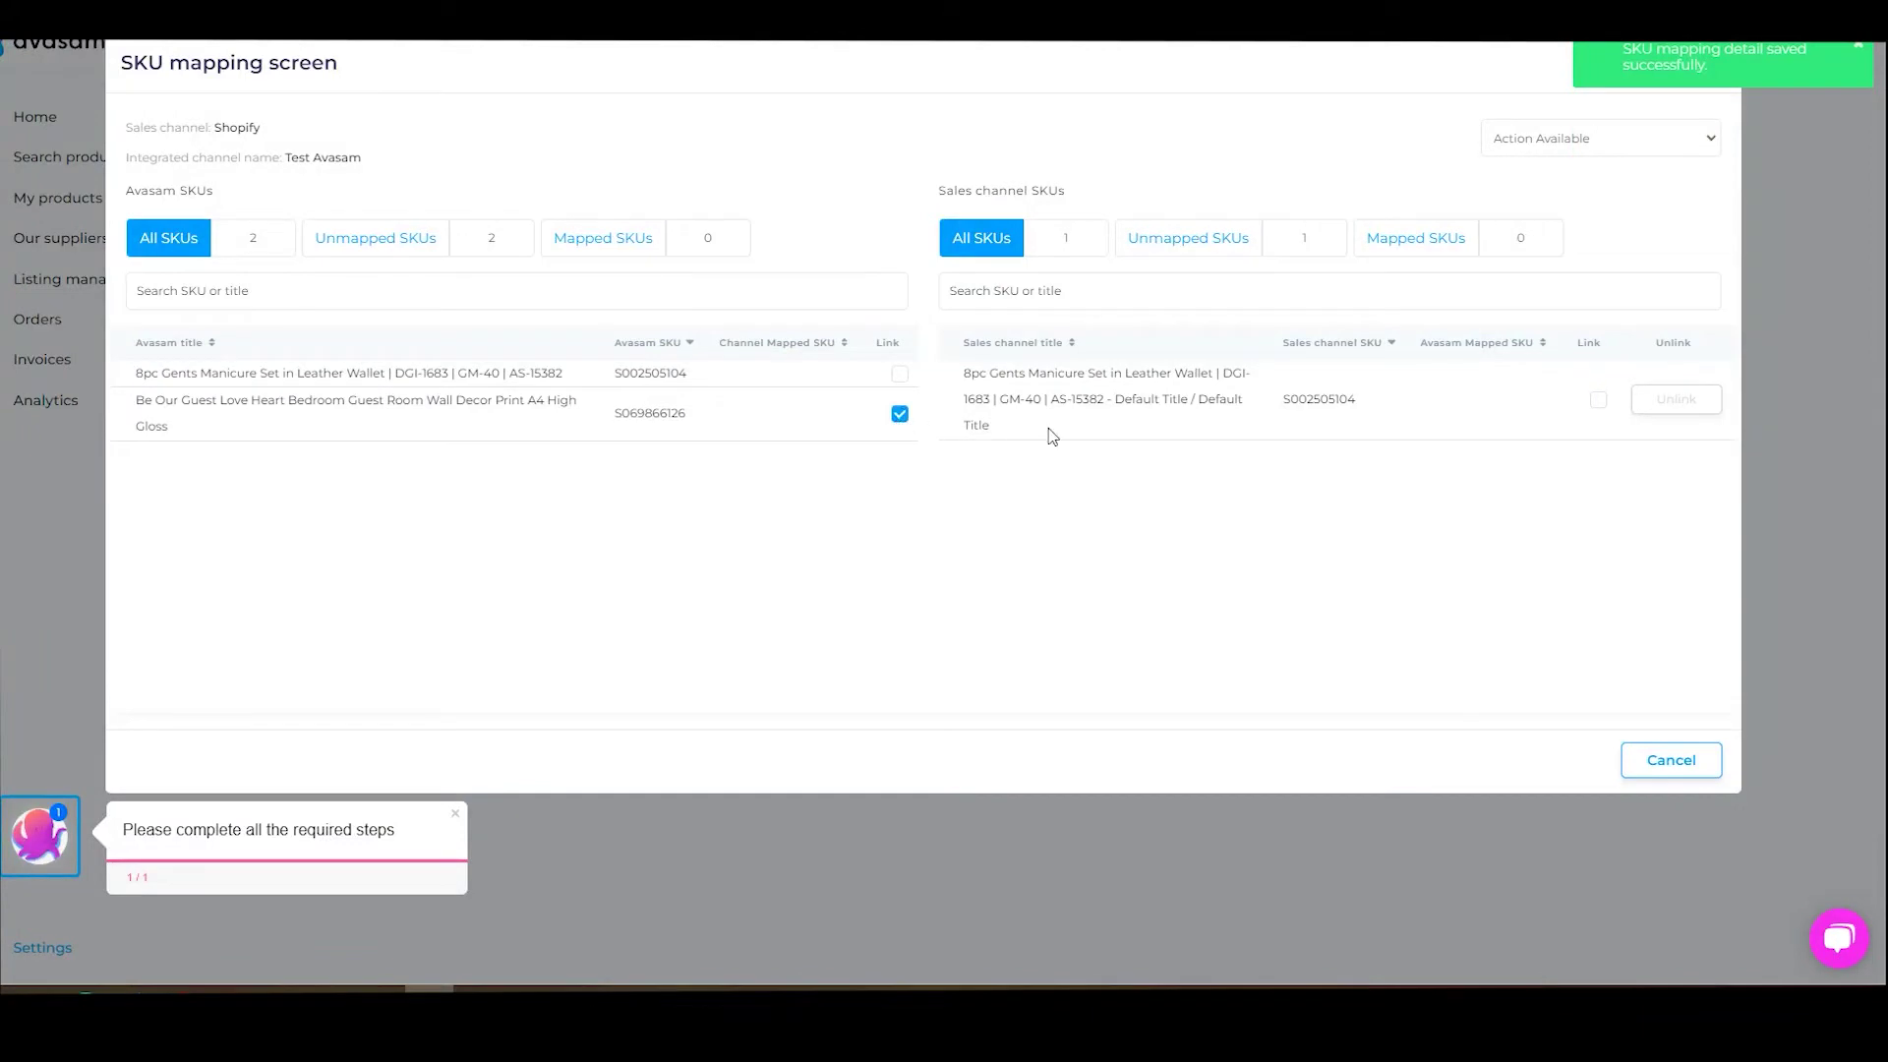
{"action": "left_click", "coordinate": [1599, 400]}
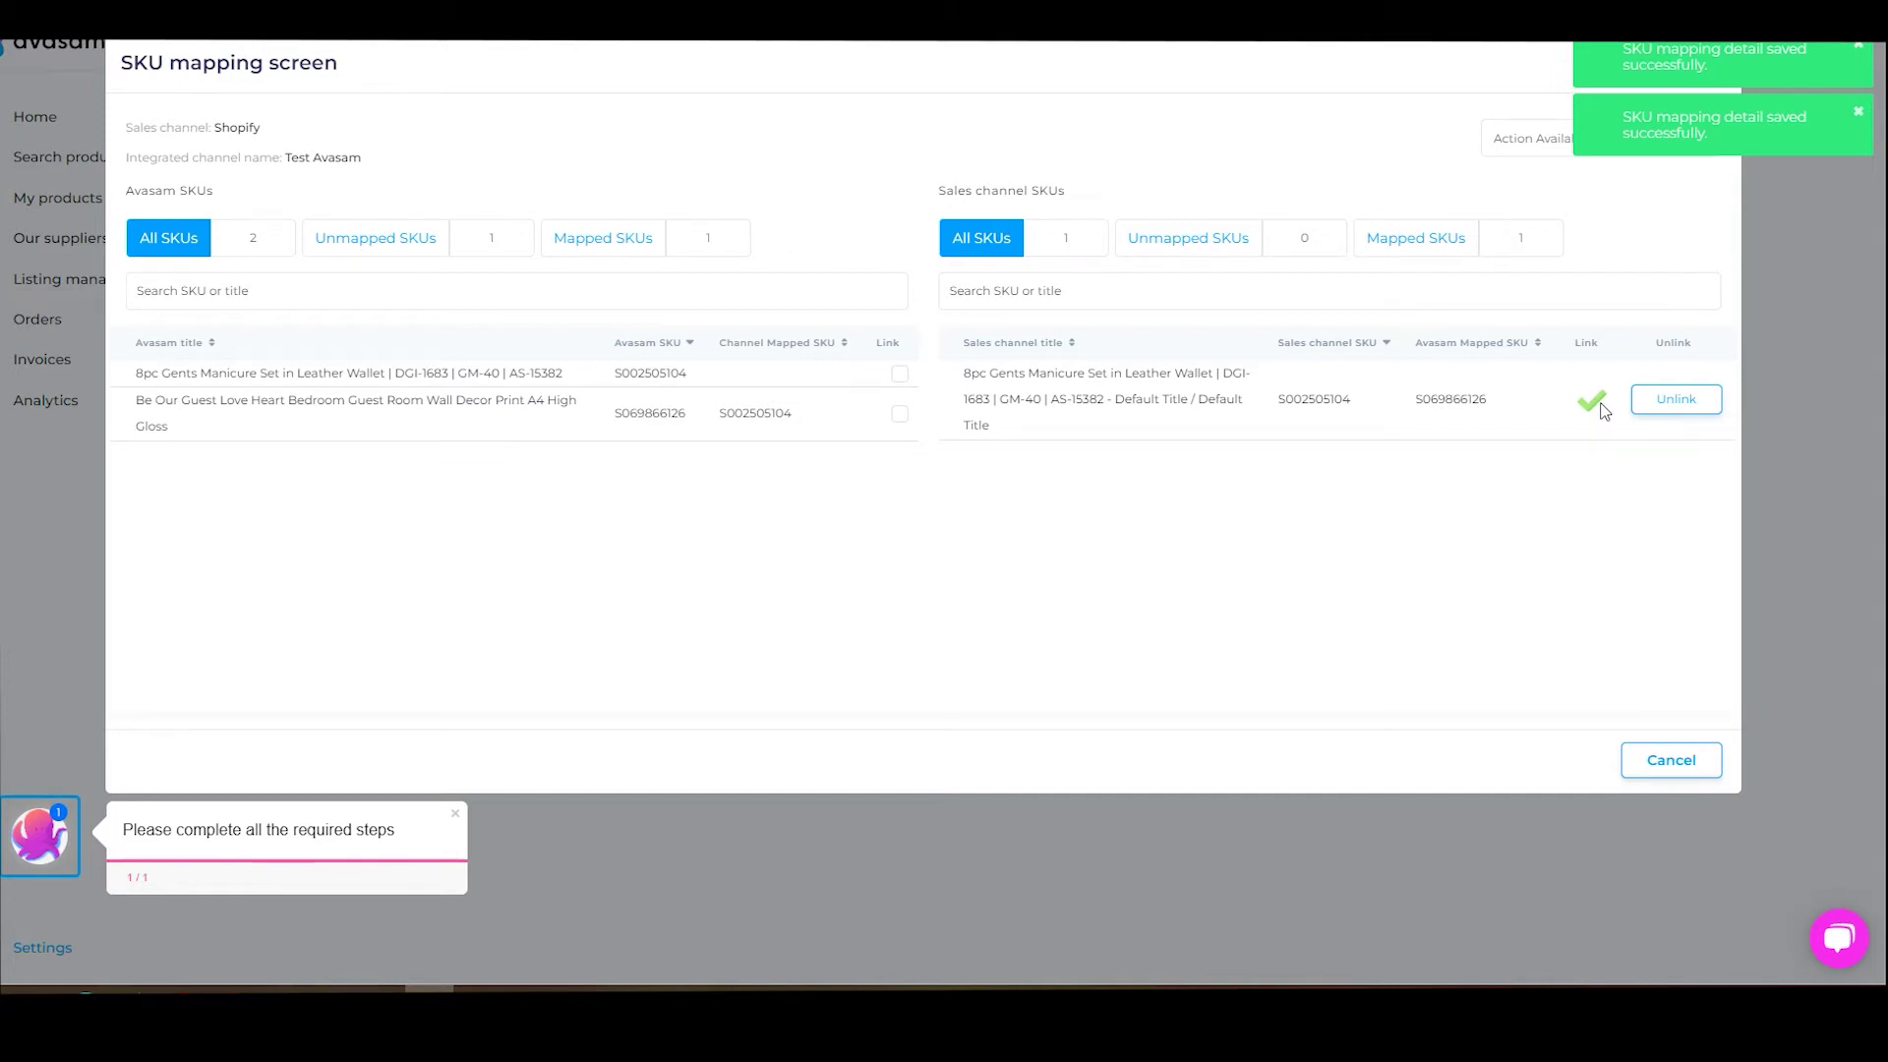
Unlink the wall print SKU from the channel product and link the matching Avasam SKU S002505104 to it
{"action": "left_click", "coordinate": [1656, 397]}
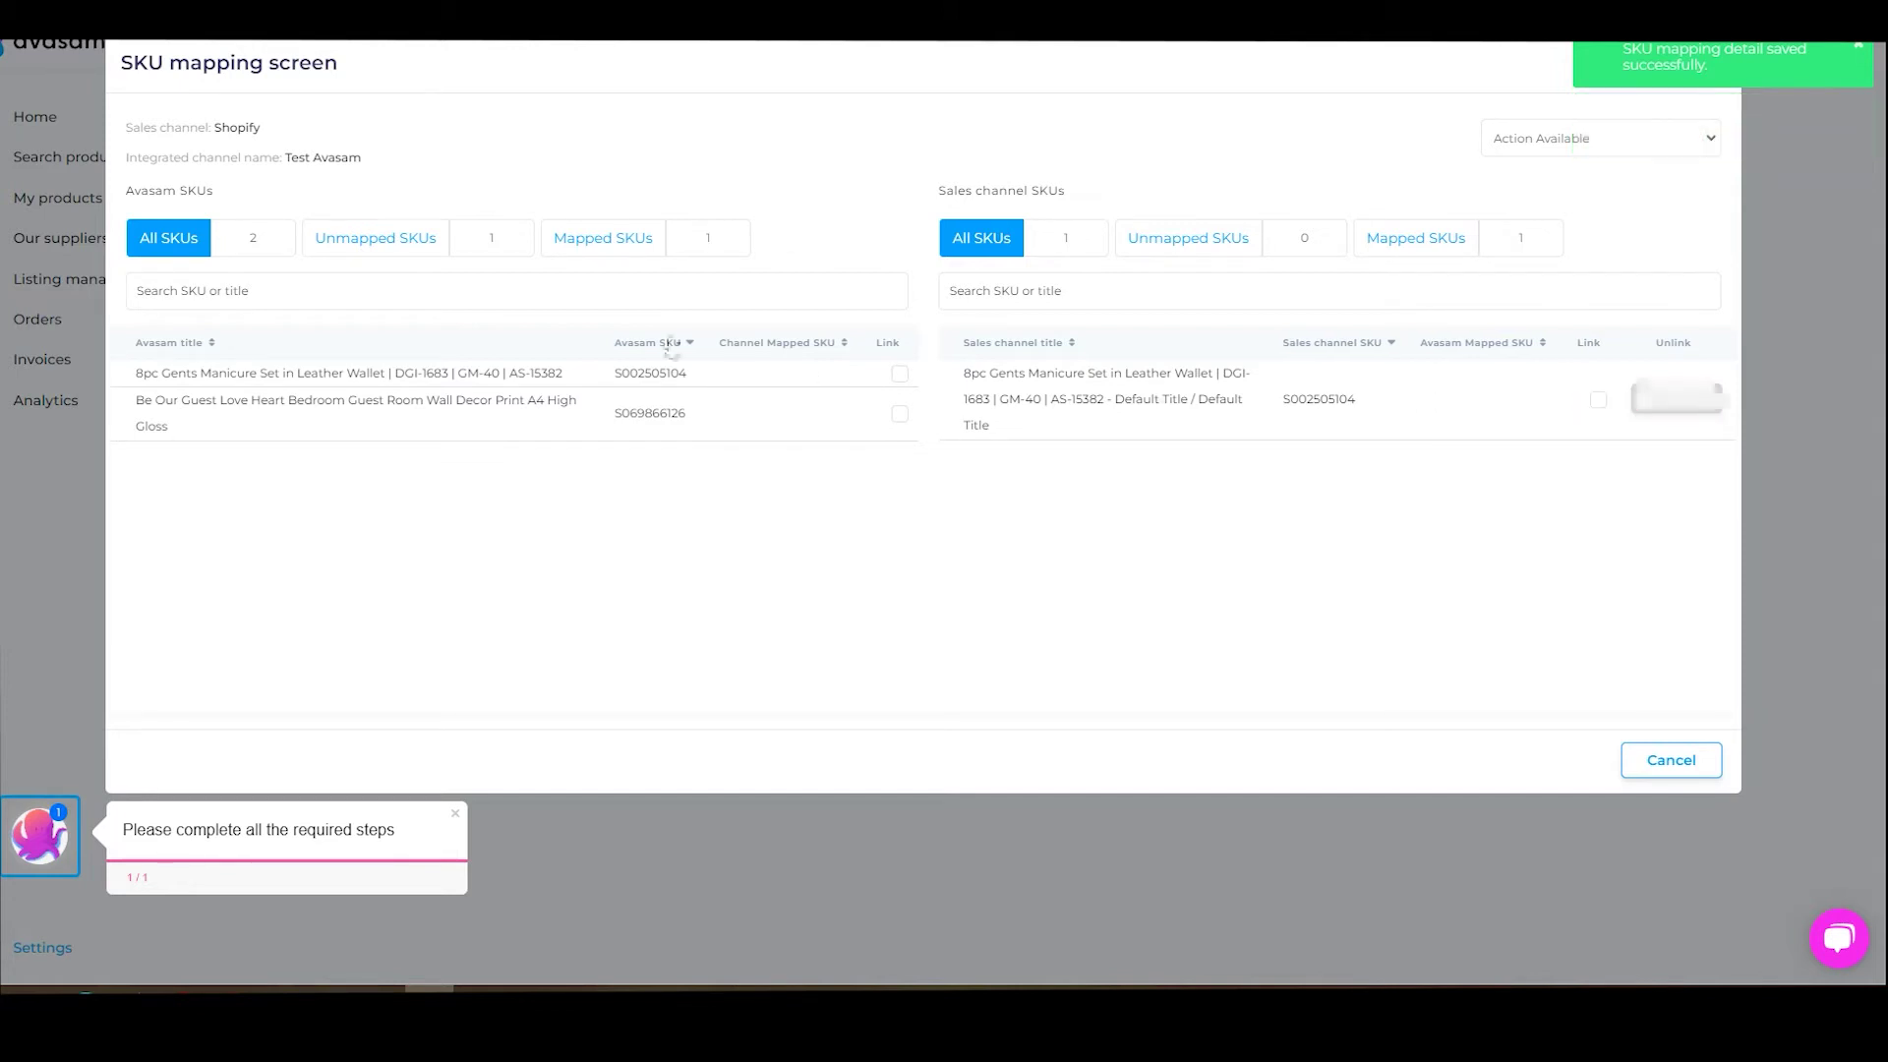
{"action": "left_click", "coordinate": [900, 374]}
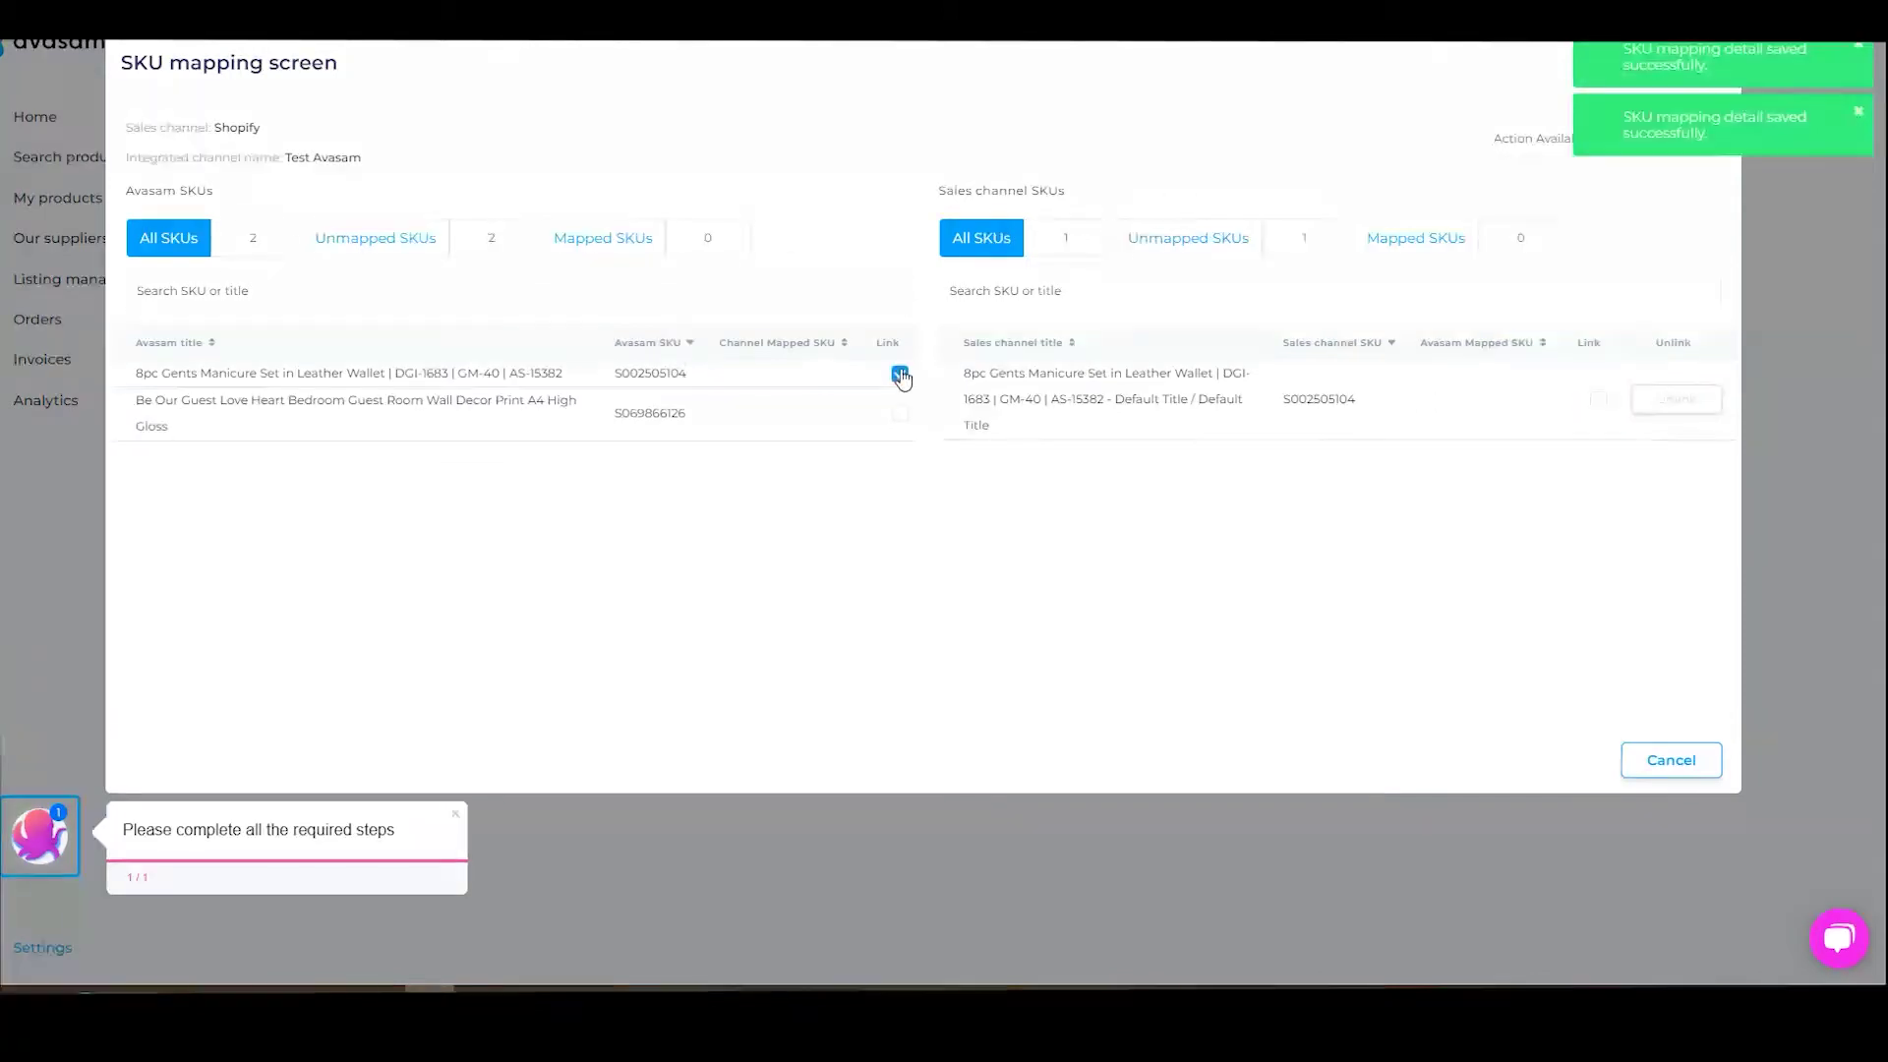
{"action": "left_click", "coordinate": [1599, 401]}
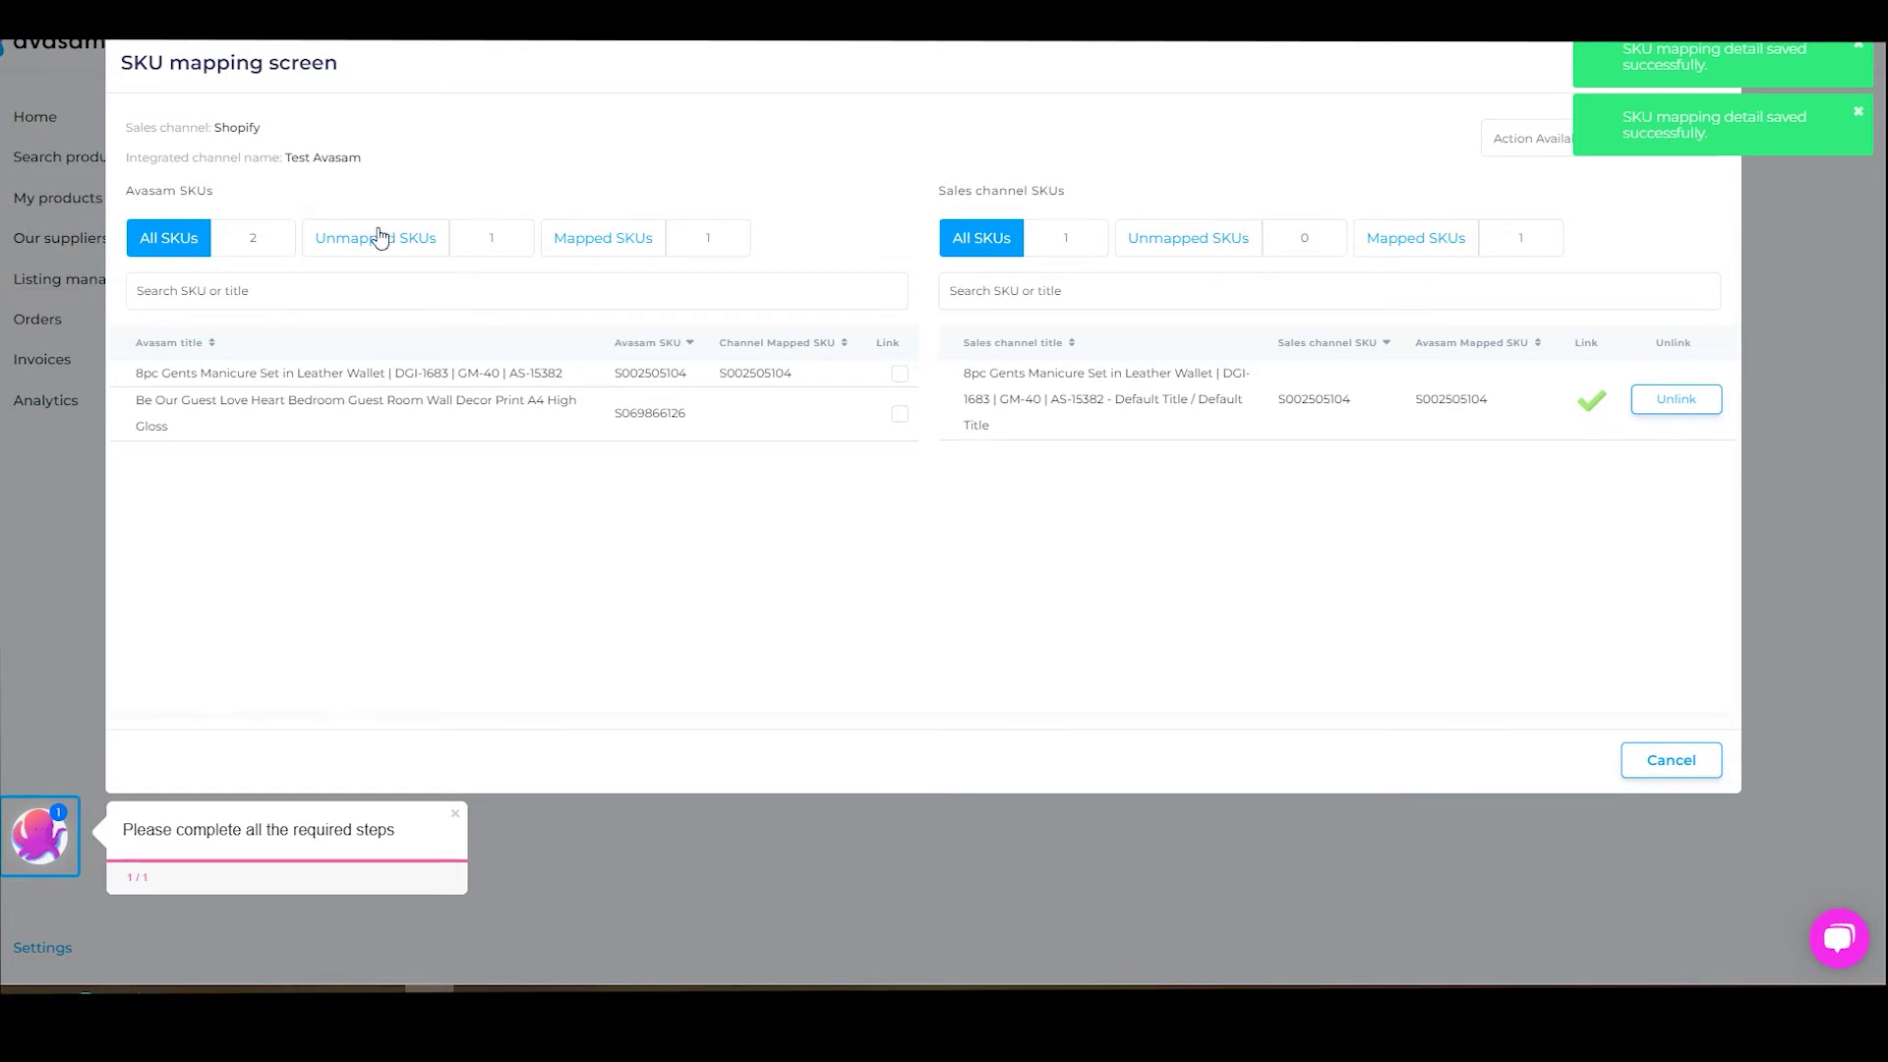
Check the SKU search fields and the list of available mapping actions, and close the SKU mapping screen
{"action": "left_click", "coordinate": [682, 286]}
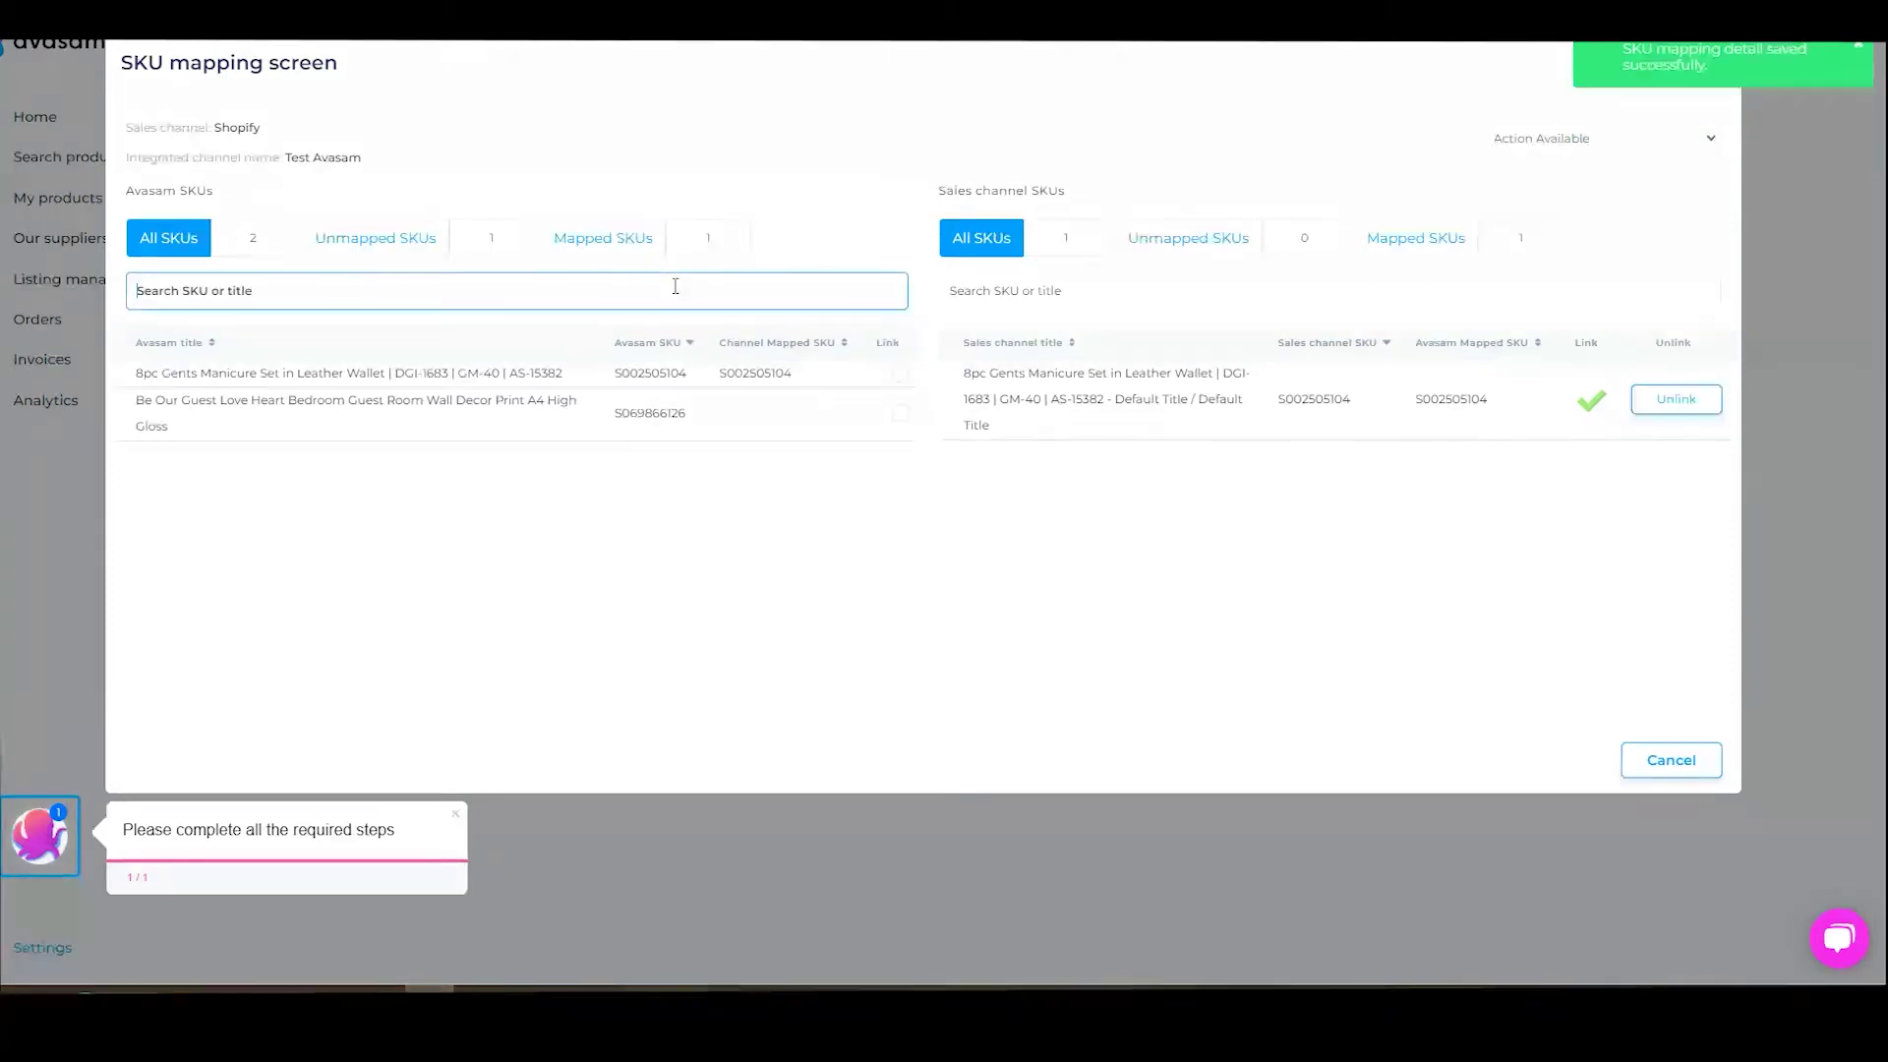
{"action": "left_click", "coordinate": [1050, 291]}
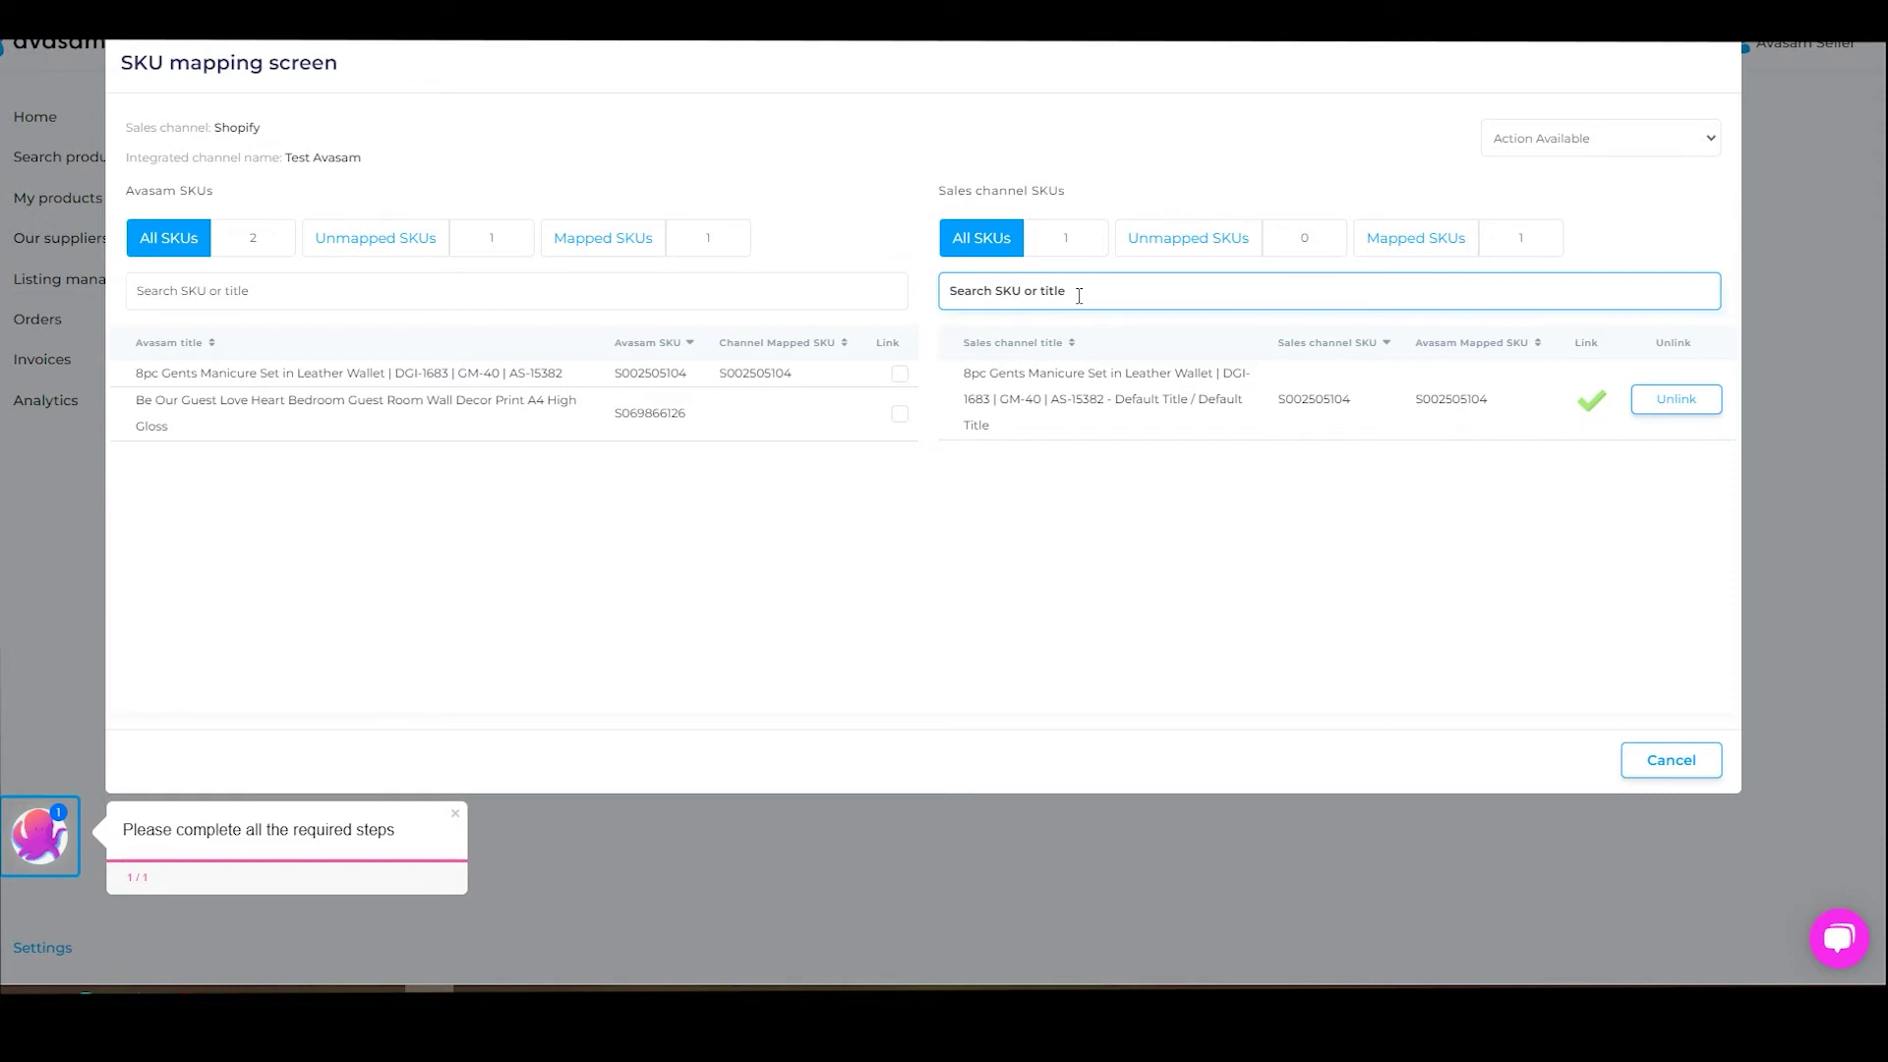
{"action": "left_click", "coordinate": [1612, 147]}
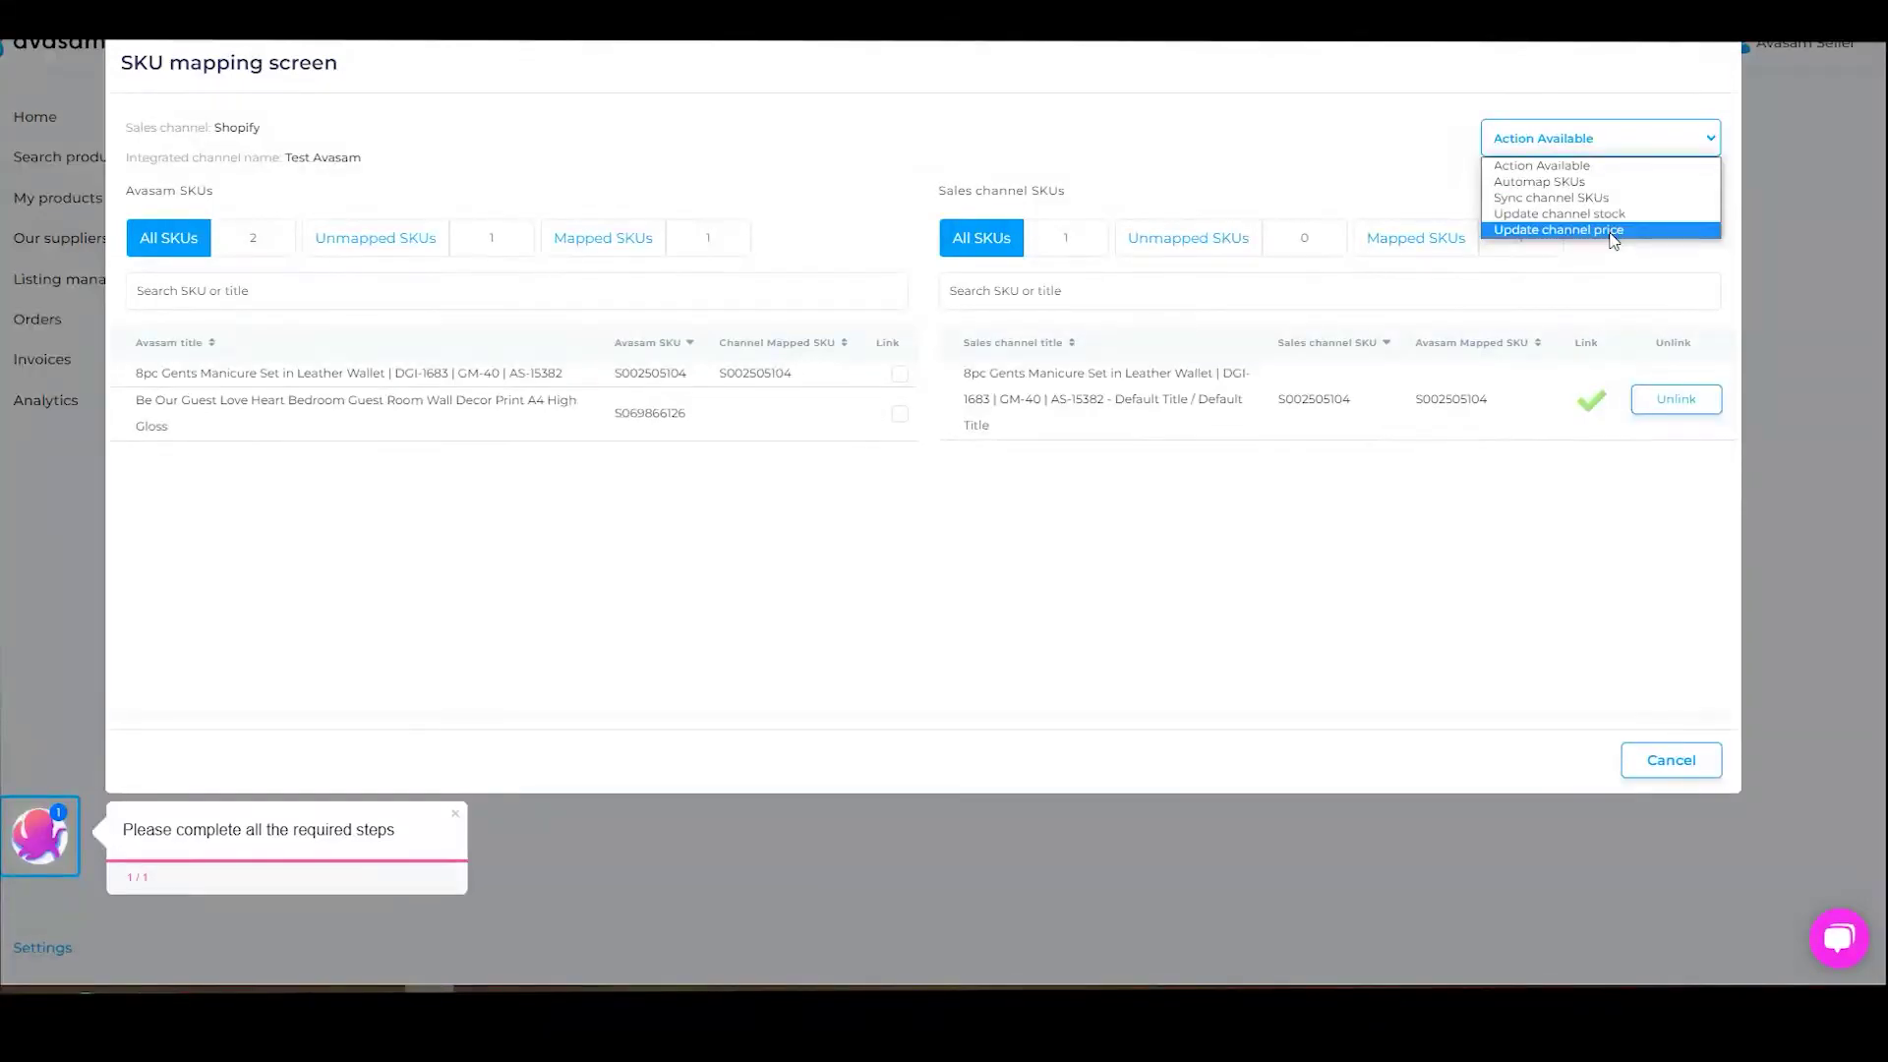
{"action": "left_click", "coordinate": [1475, 610]}
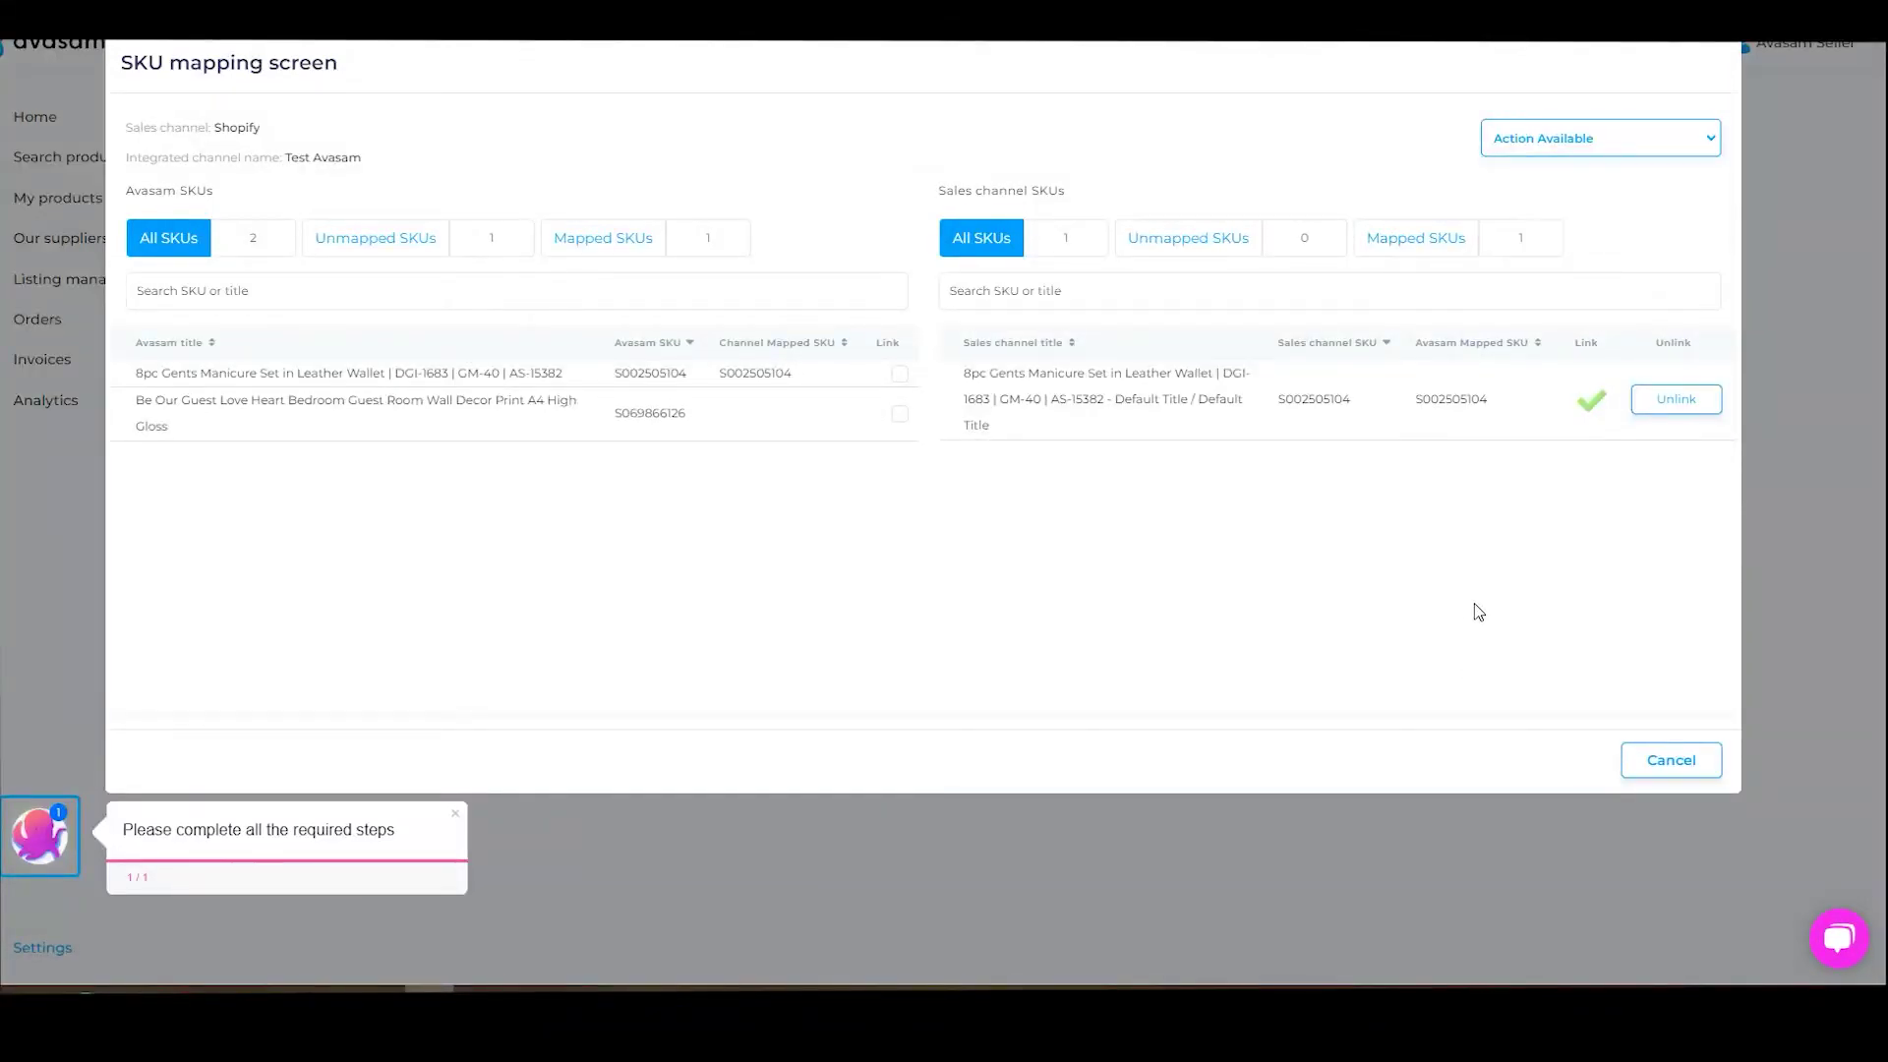
{"action": "left_click", "coordinate": [1669, 767]}
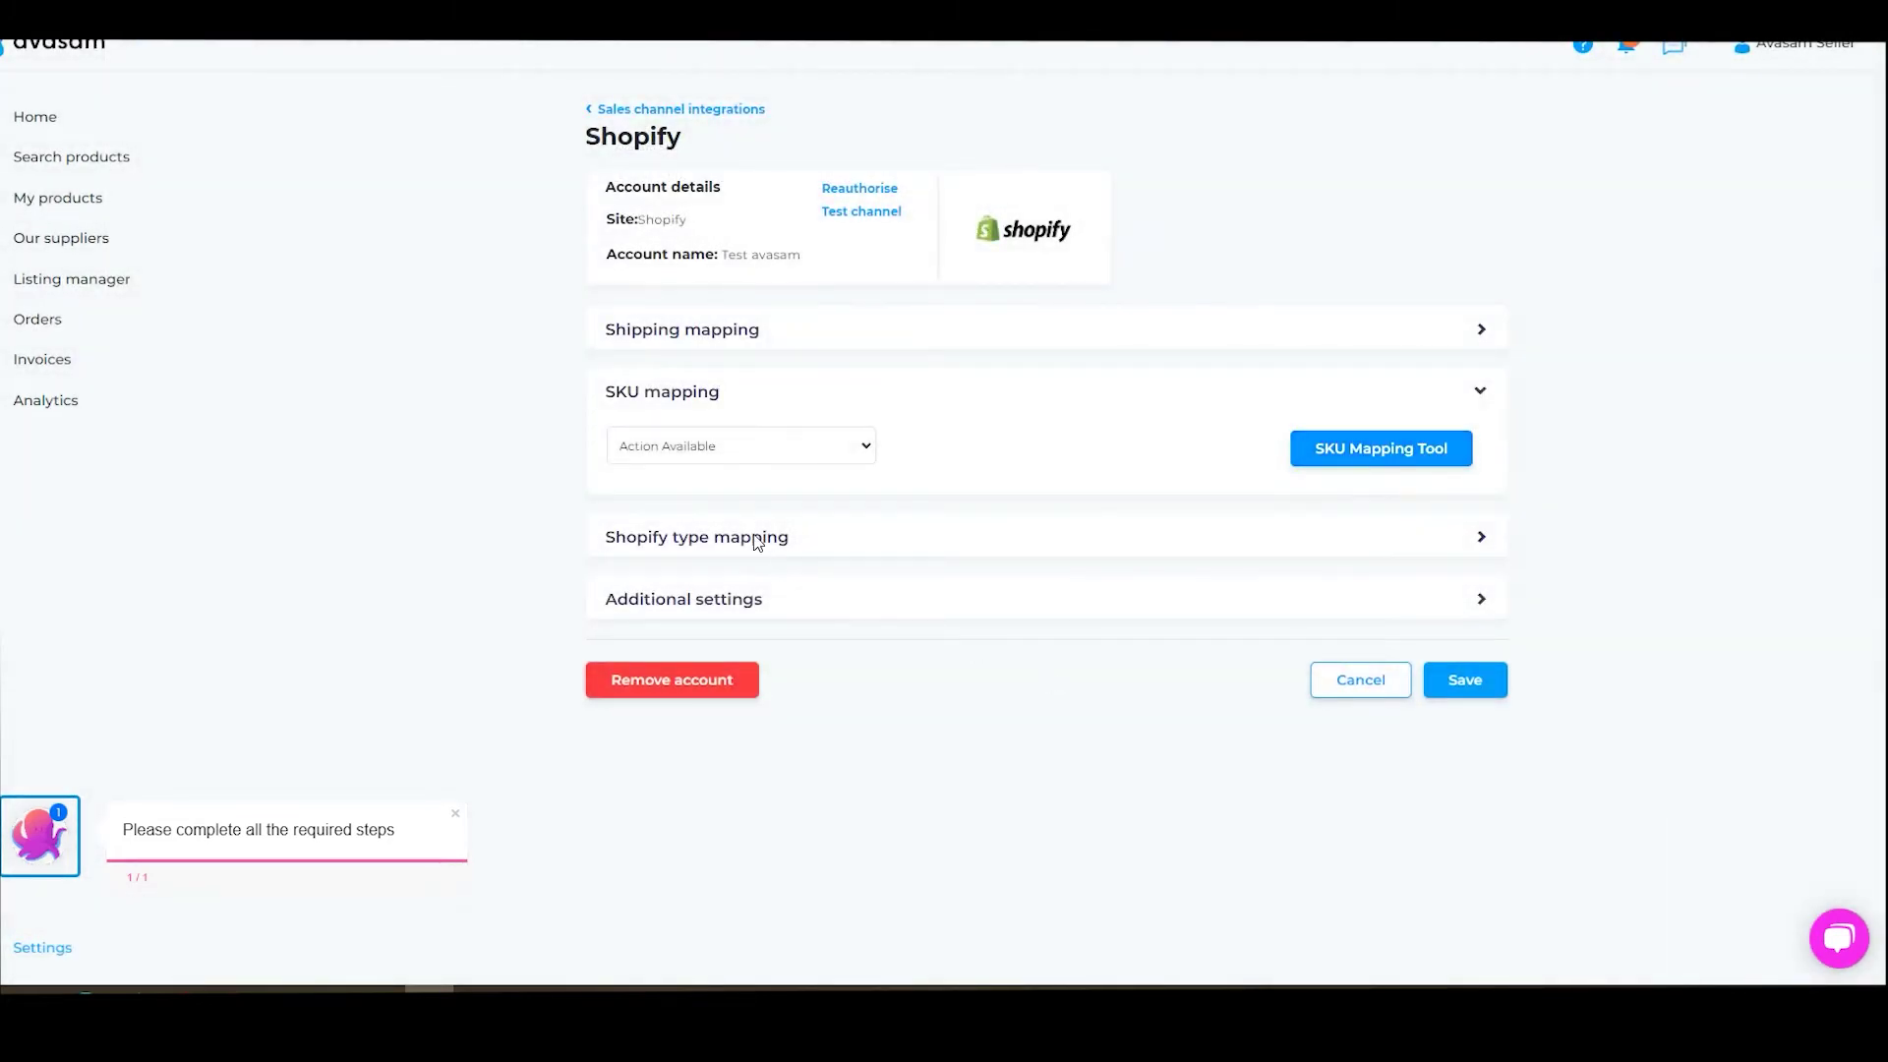
Check the category and type options under Shopify type mapping, and choose DIY & Tools as the Avasam category
{"action": "left_click", "coordinate": [1476, 539]}
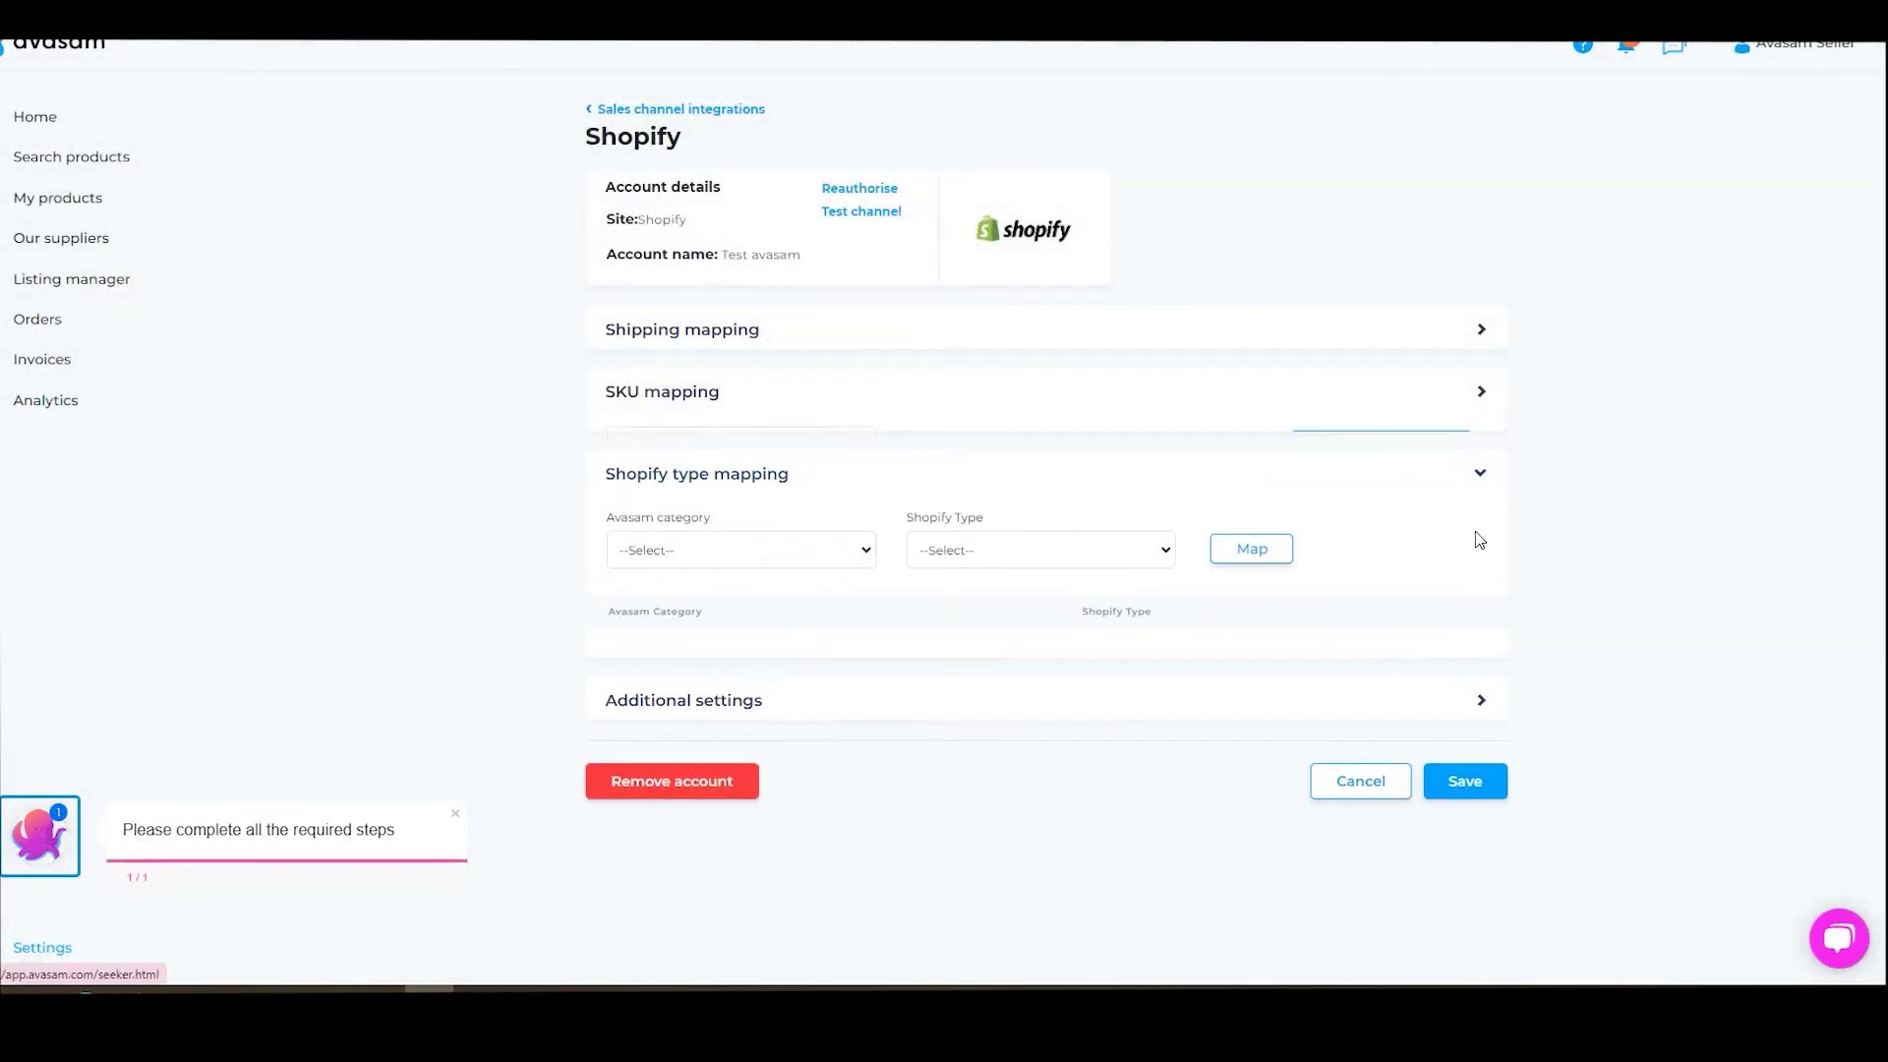
{"action": "left_click", "coordinate": [793, 527]}
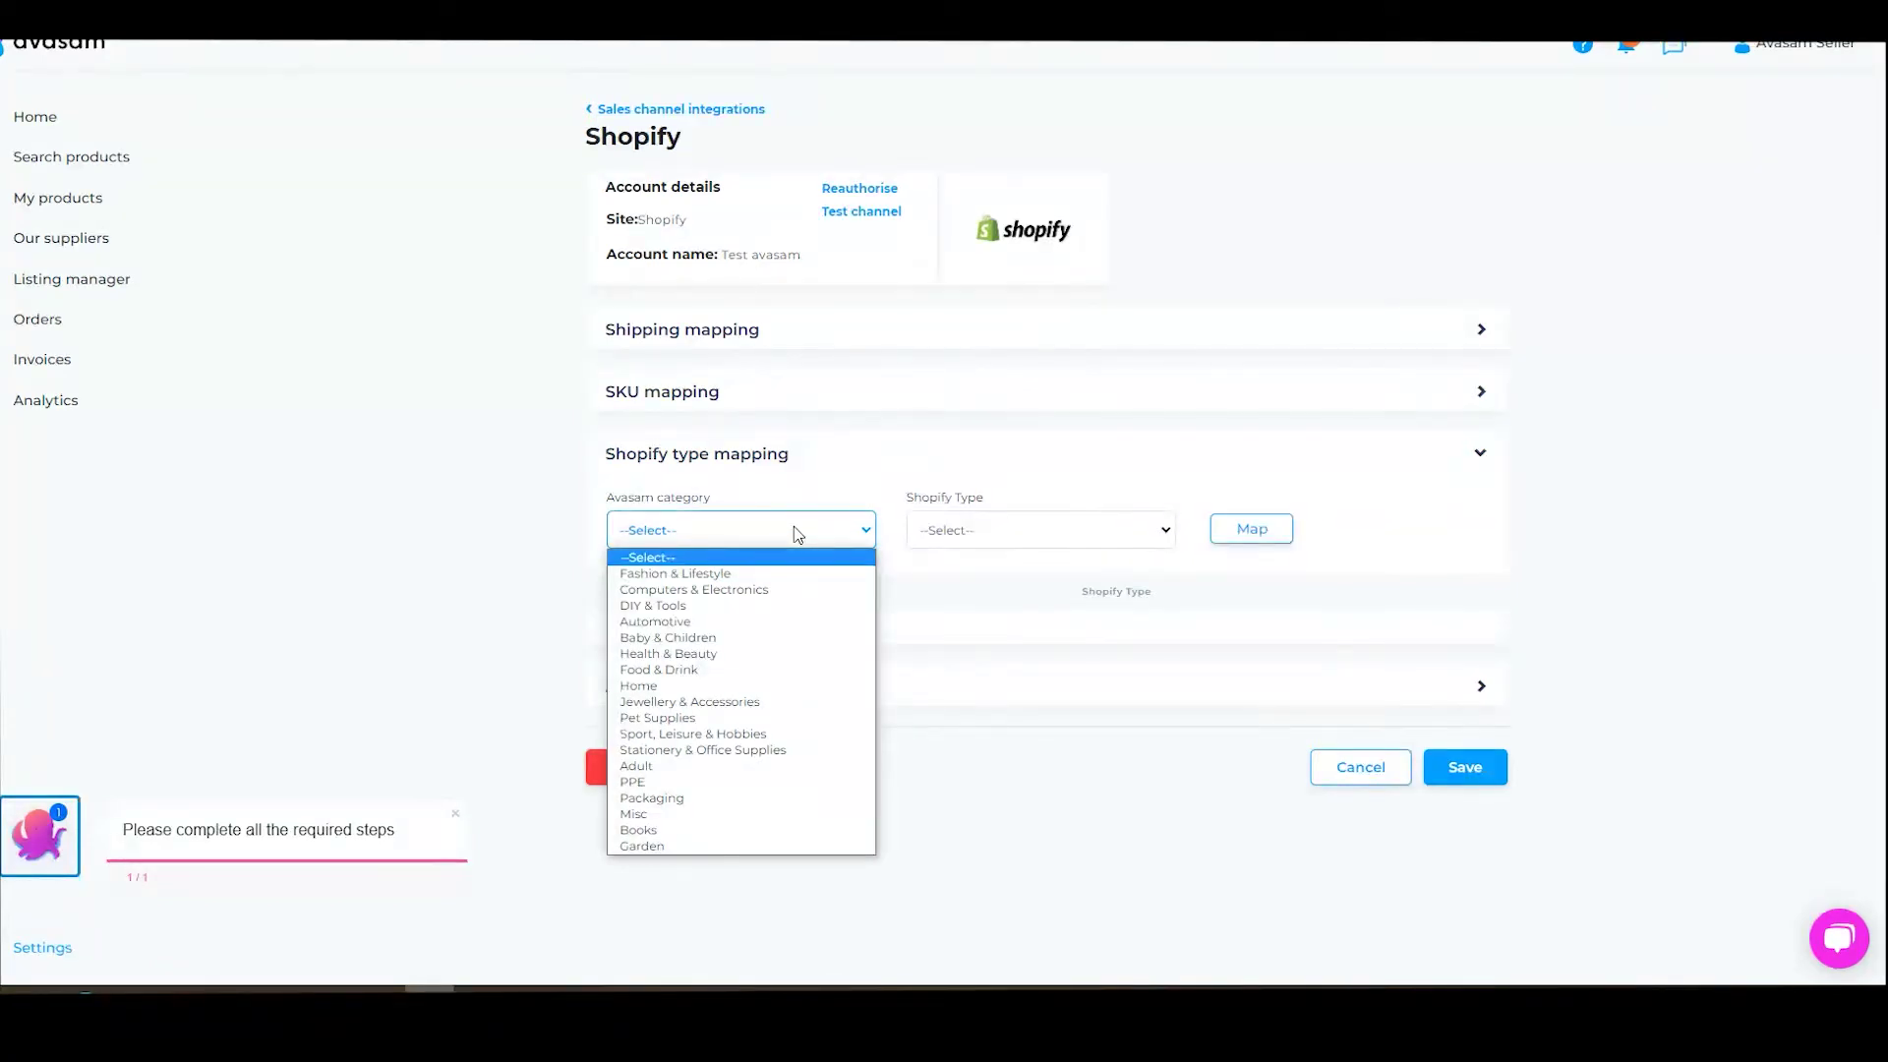
{"action": "left_click", "coordinate": [1009, 526]}
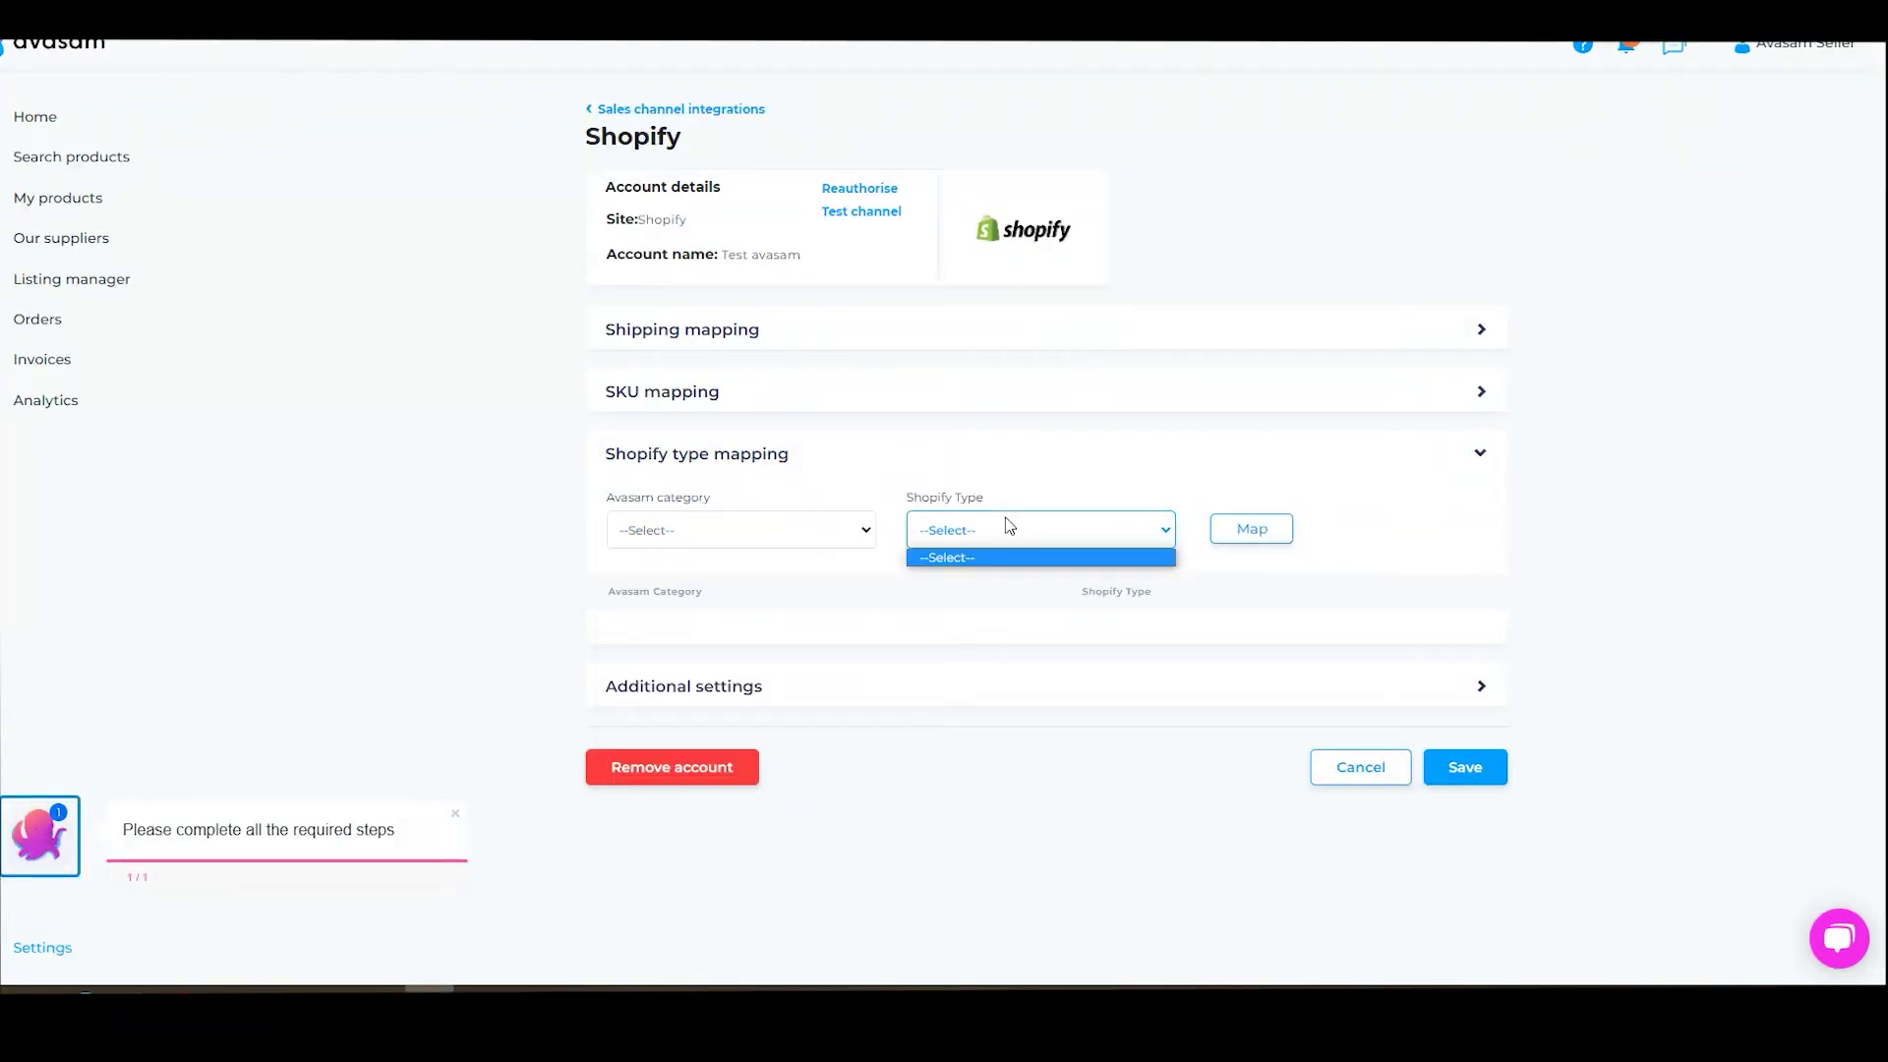
{"action": "left_click", "coordinate": [826, 536]}
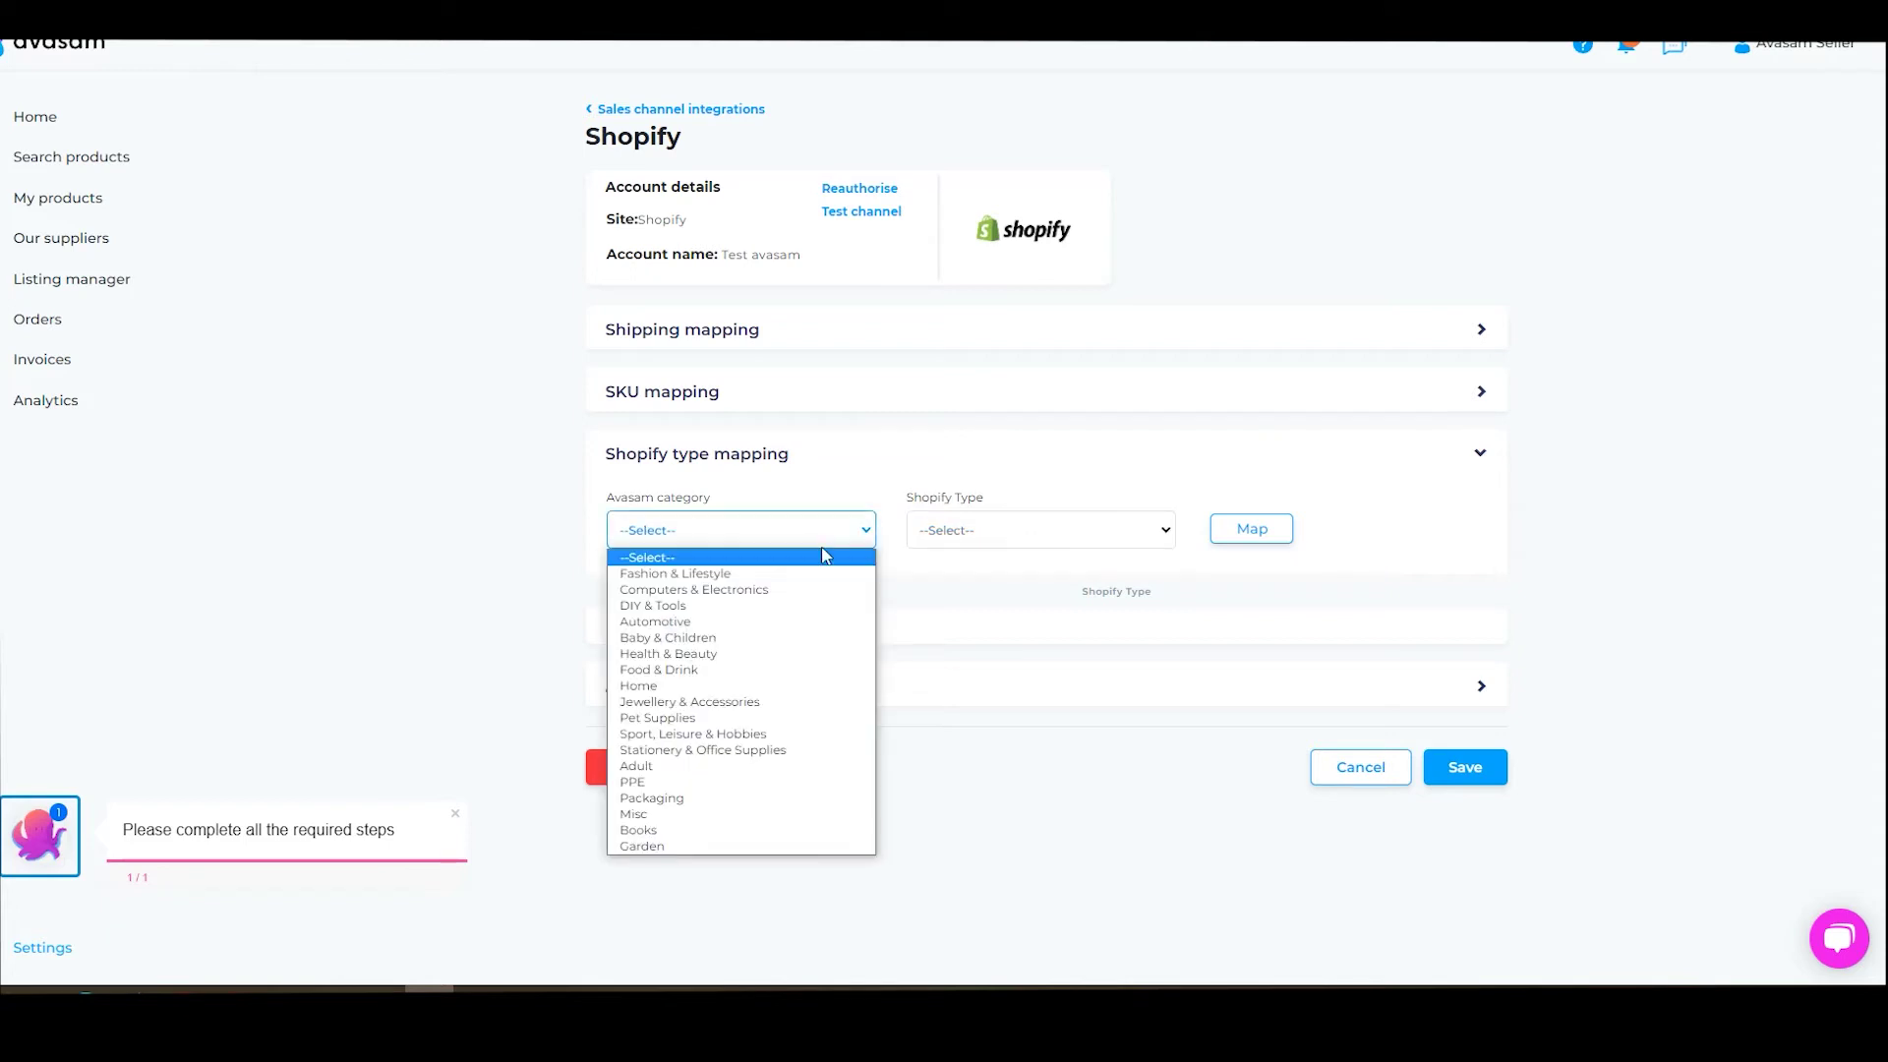
{"action": "left_click", "coordinate": [801, 606]}
{"action": "left_click", "coordinate": [1061, 541]}
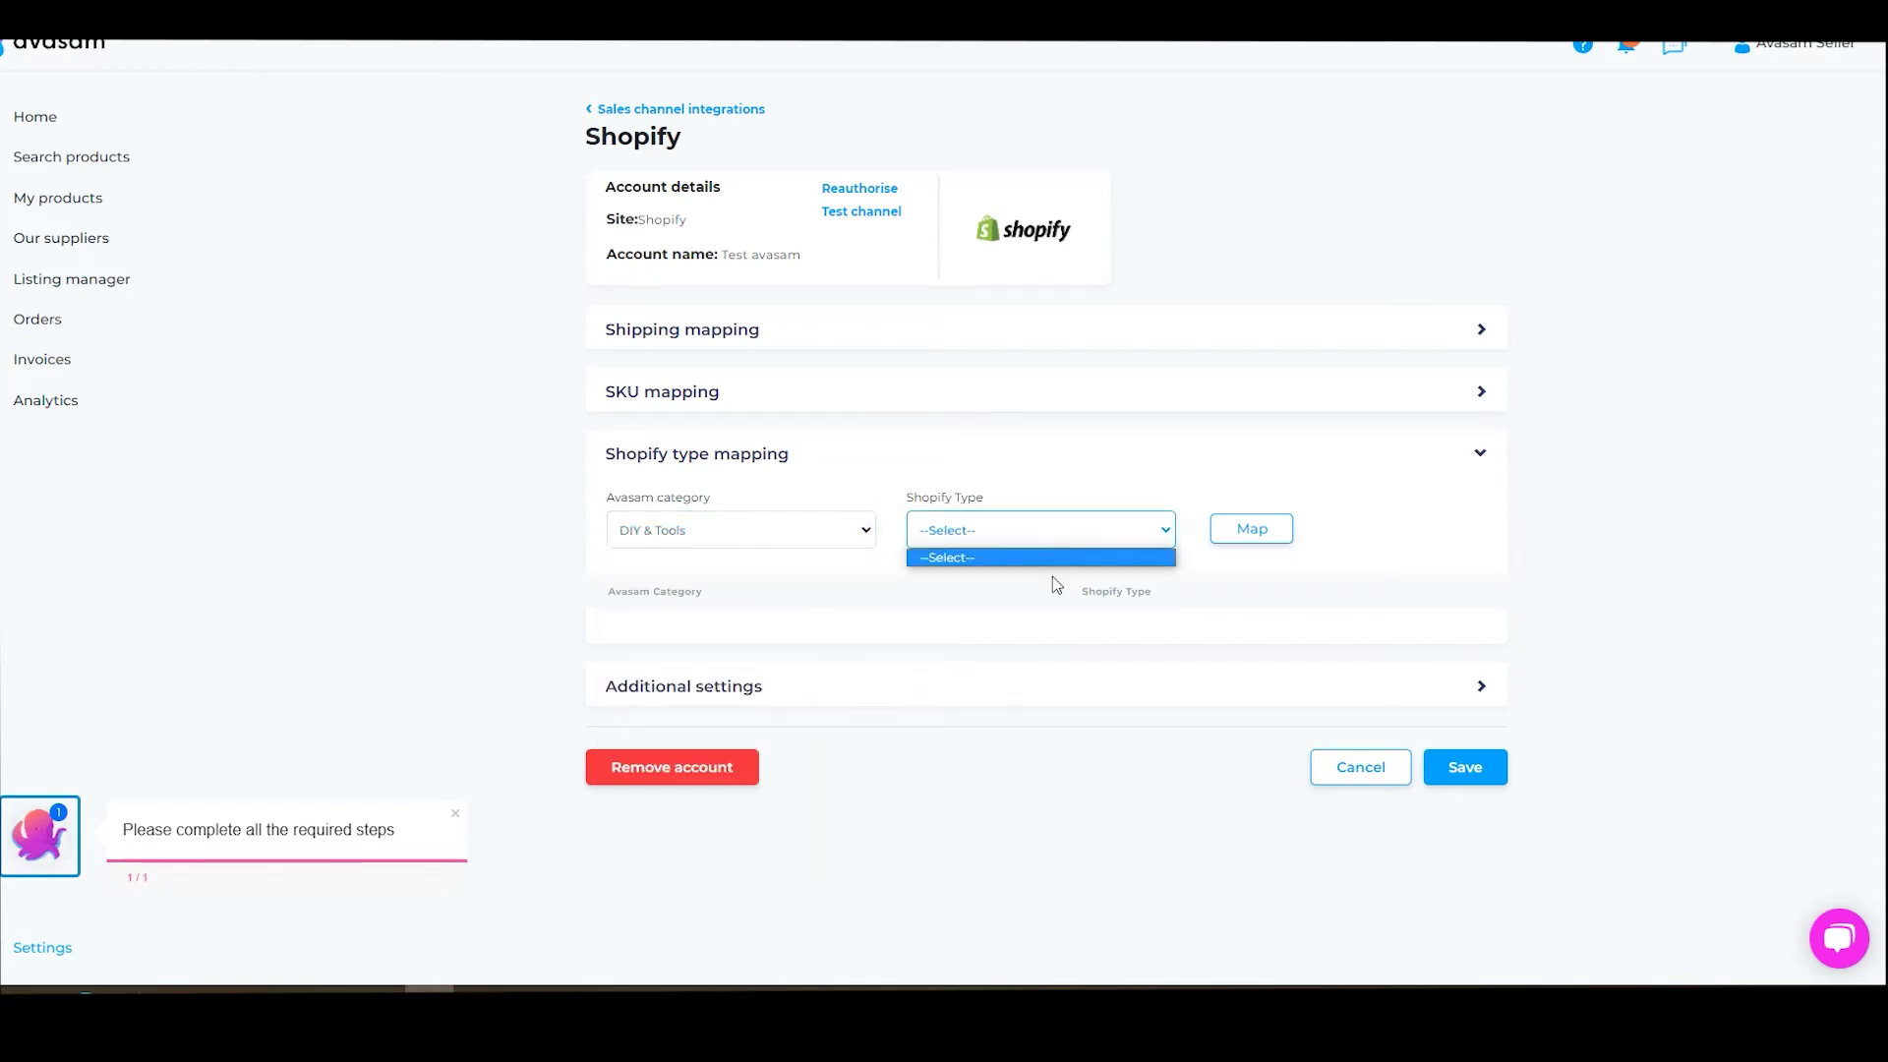
{"action": "left_click", "coordinate": [1411, 575]}
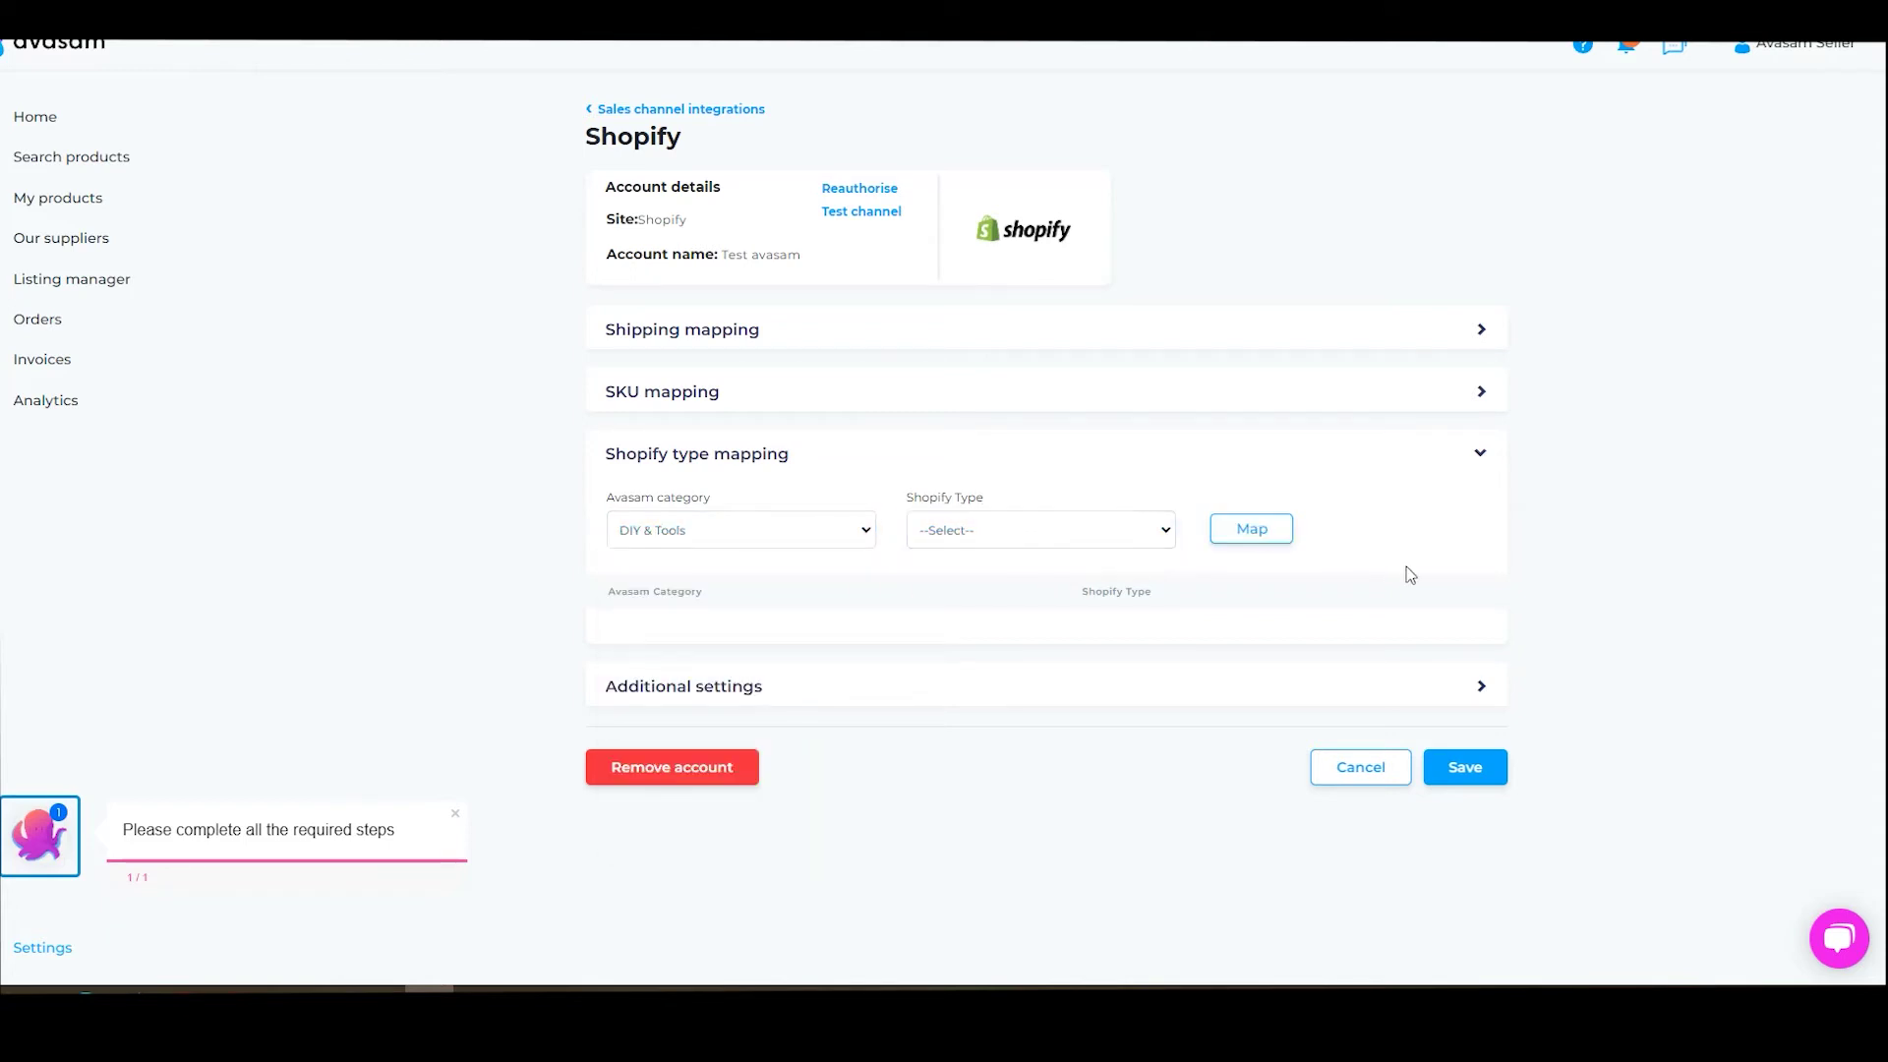
Set the default collection to Home page in the Shopify channel's additional settings
{"action": "left_click", "coordinate": [986, 690]}
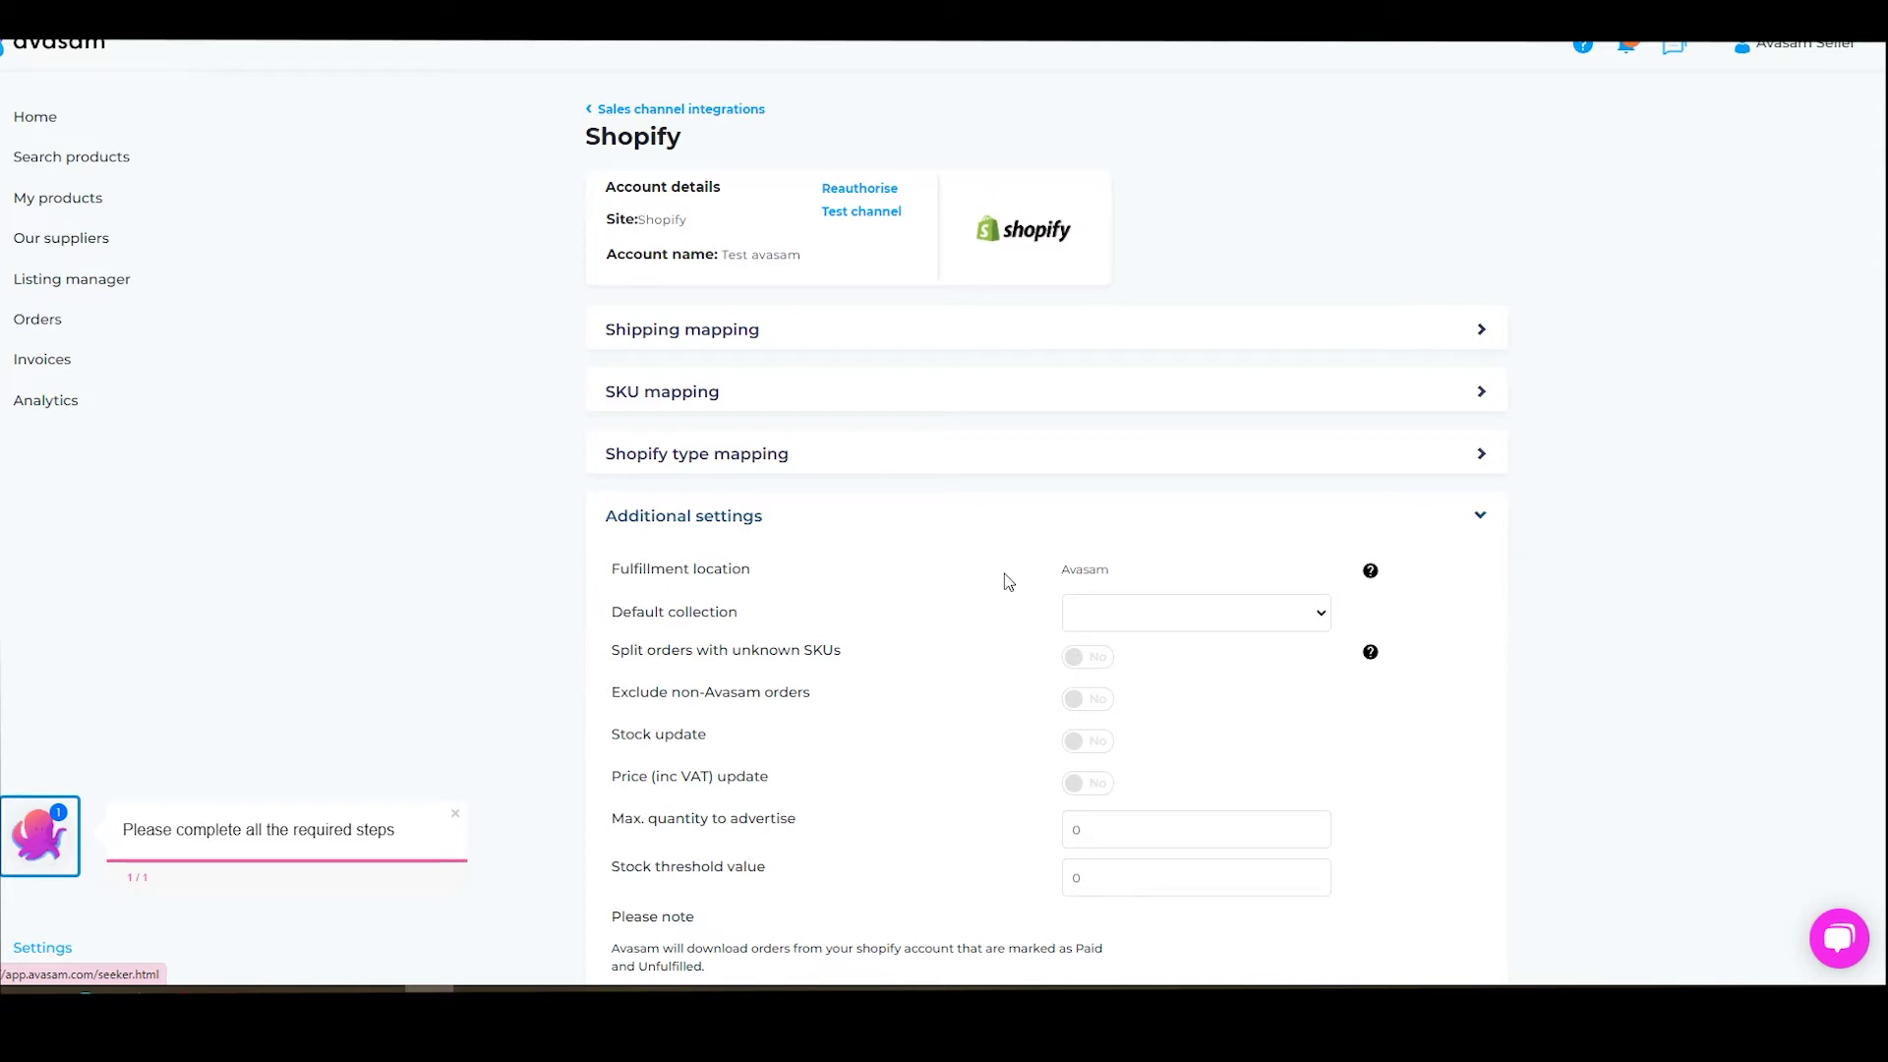
{"action": "left_click", "coordinate": [1108, 615]}
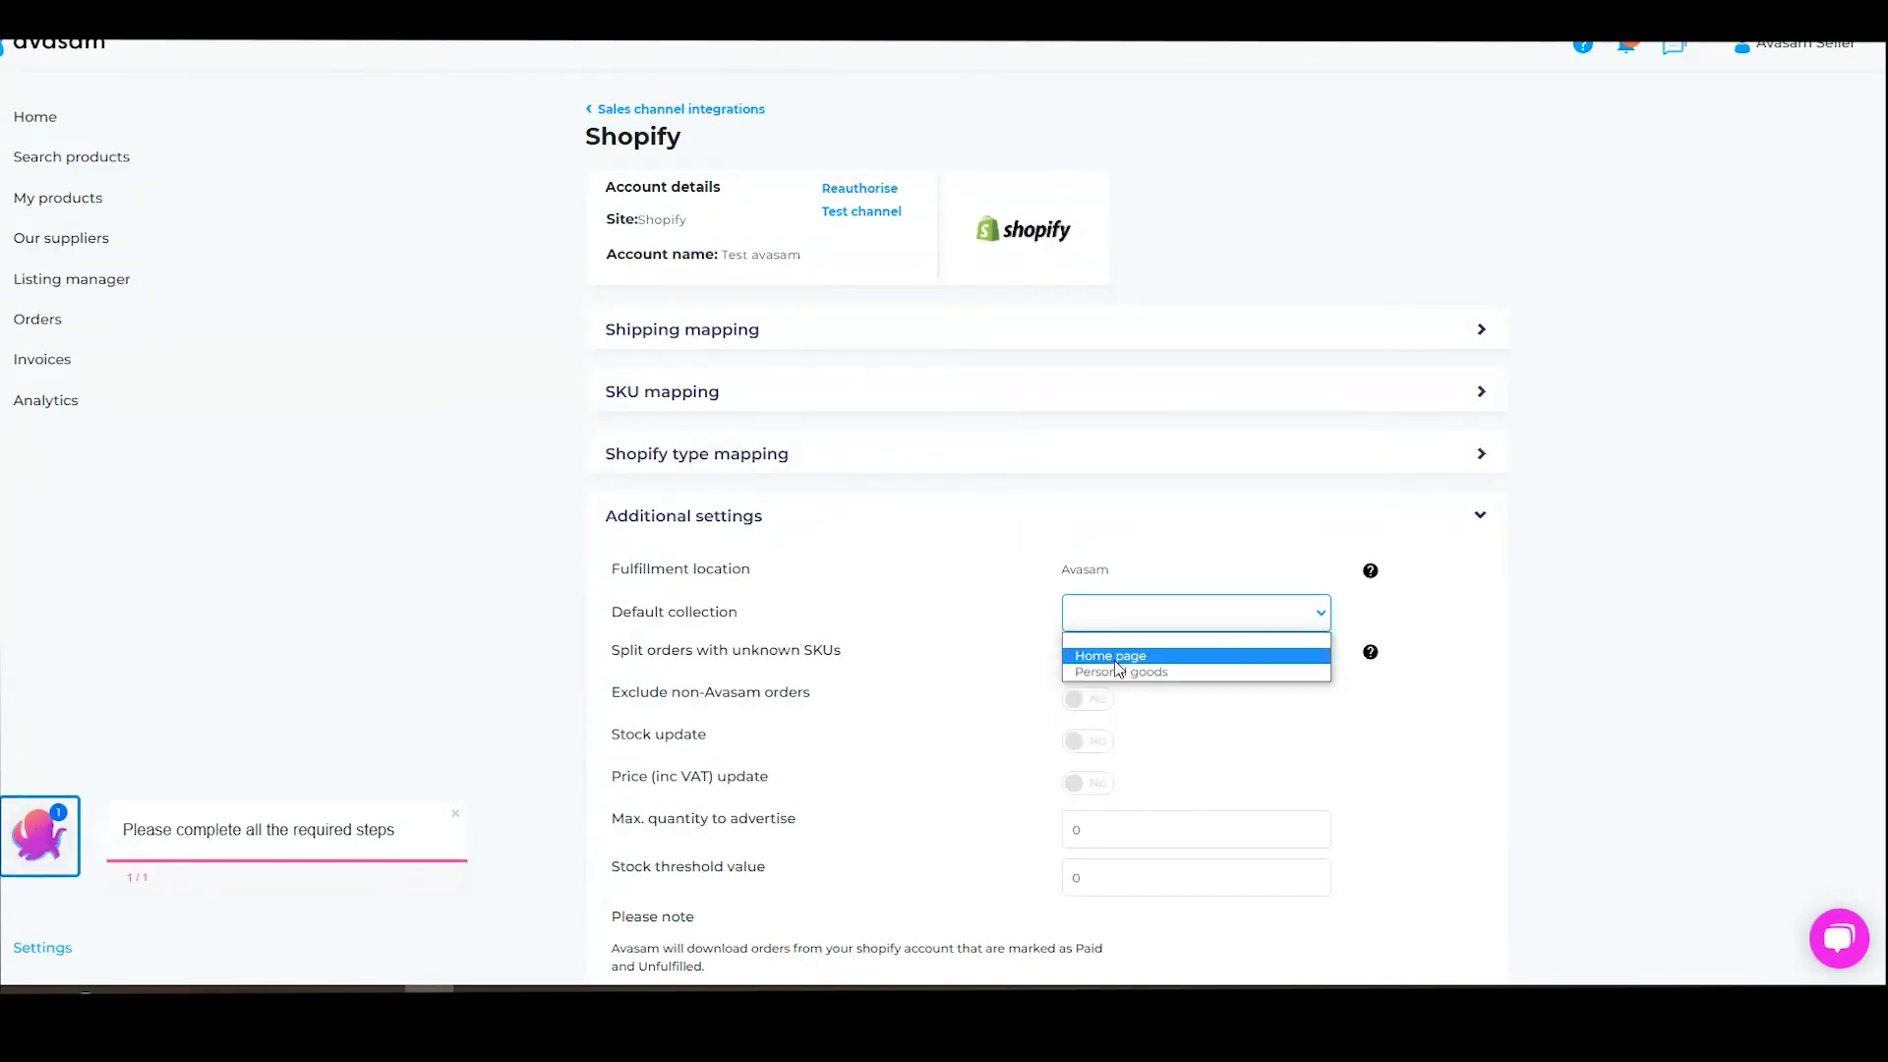
{"action": "left_click", "coordinate": [1113, 657]}
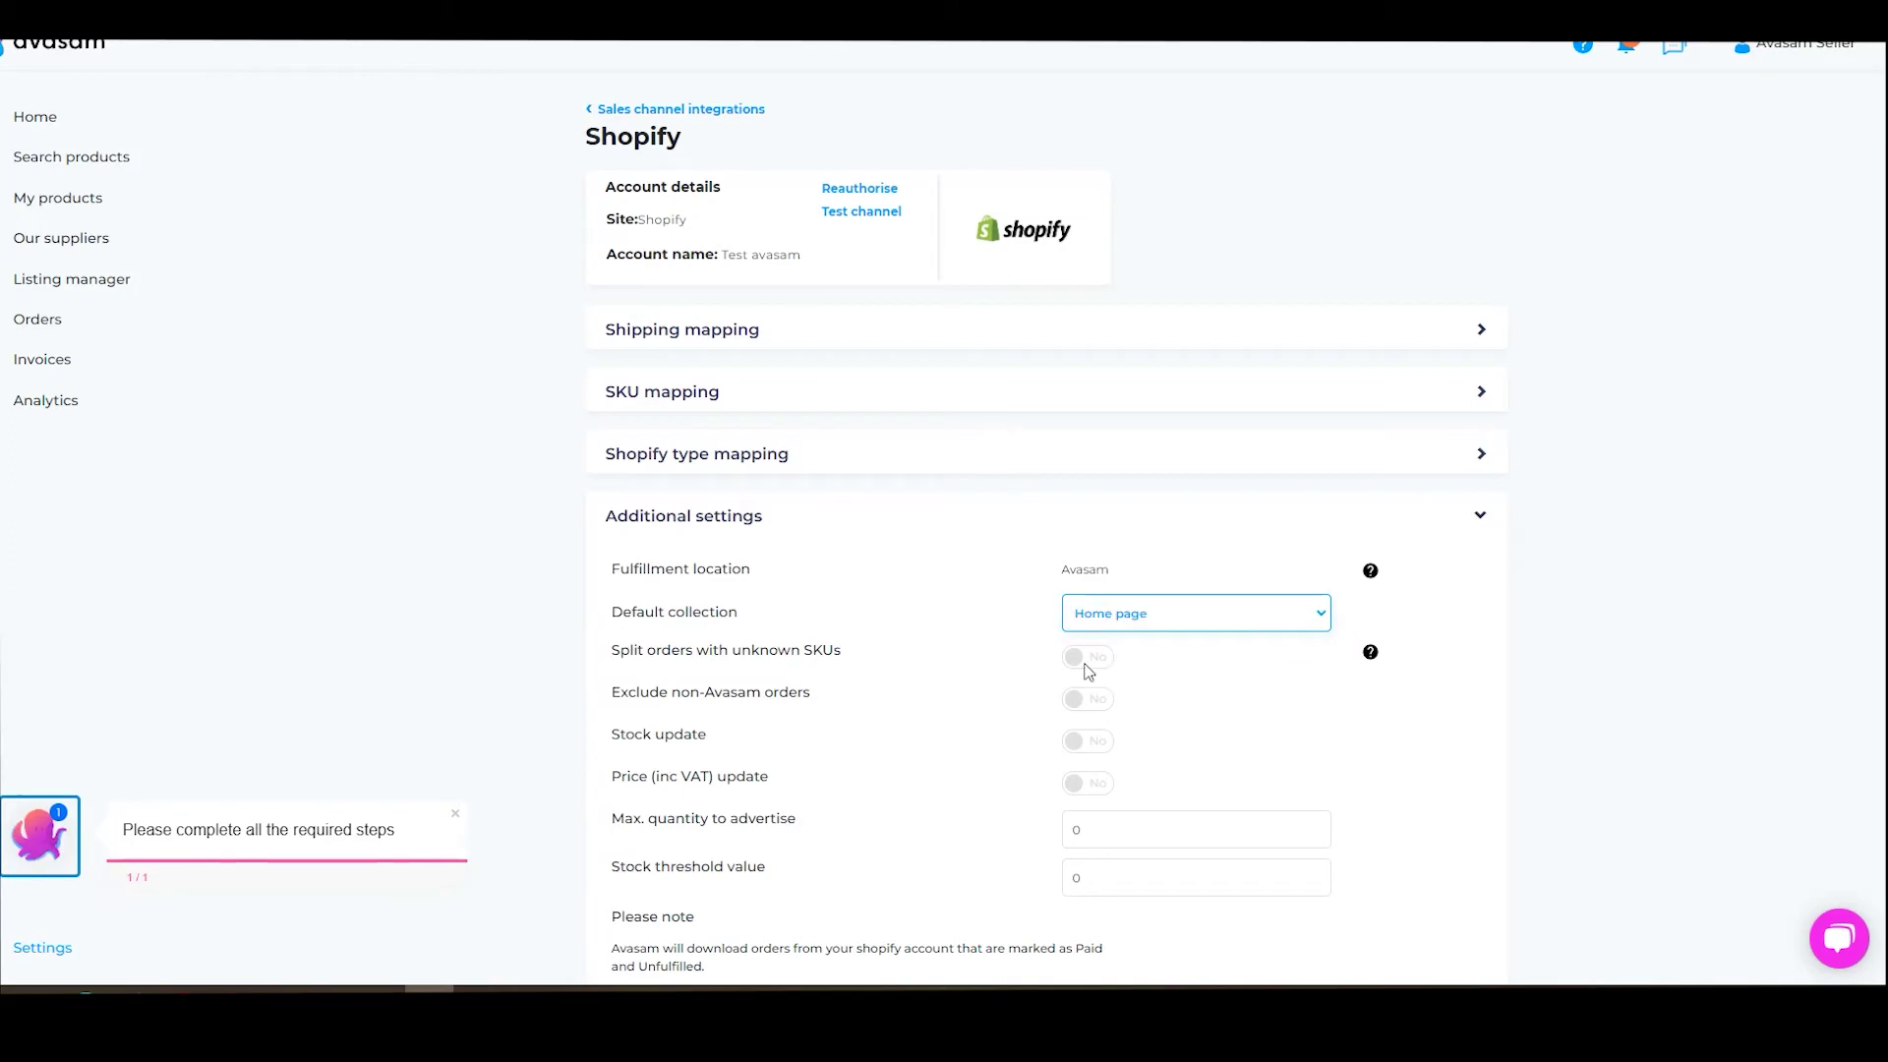
Enable splitting orders with unknown SKUs, excluding non-Avasam orders, stock update and price (inc VAT) update
{"action": "left_click", "coordinate": [1088, 672]}
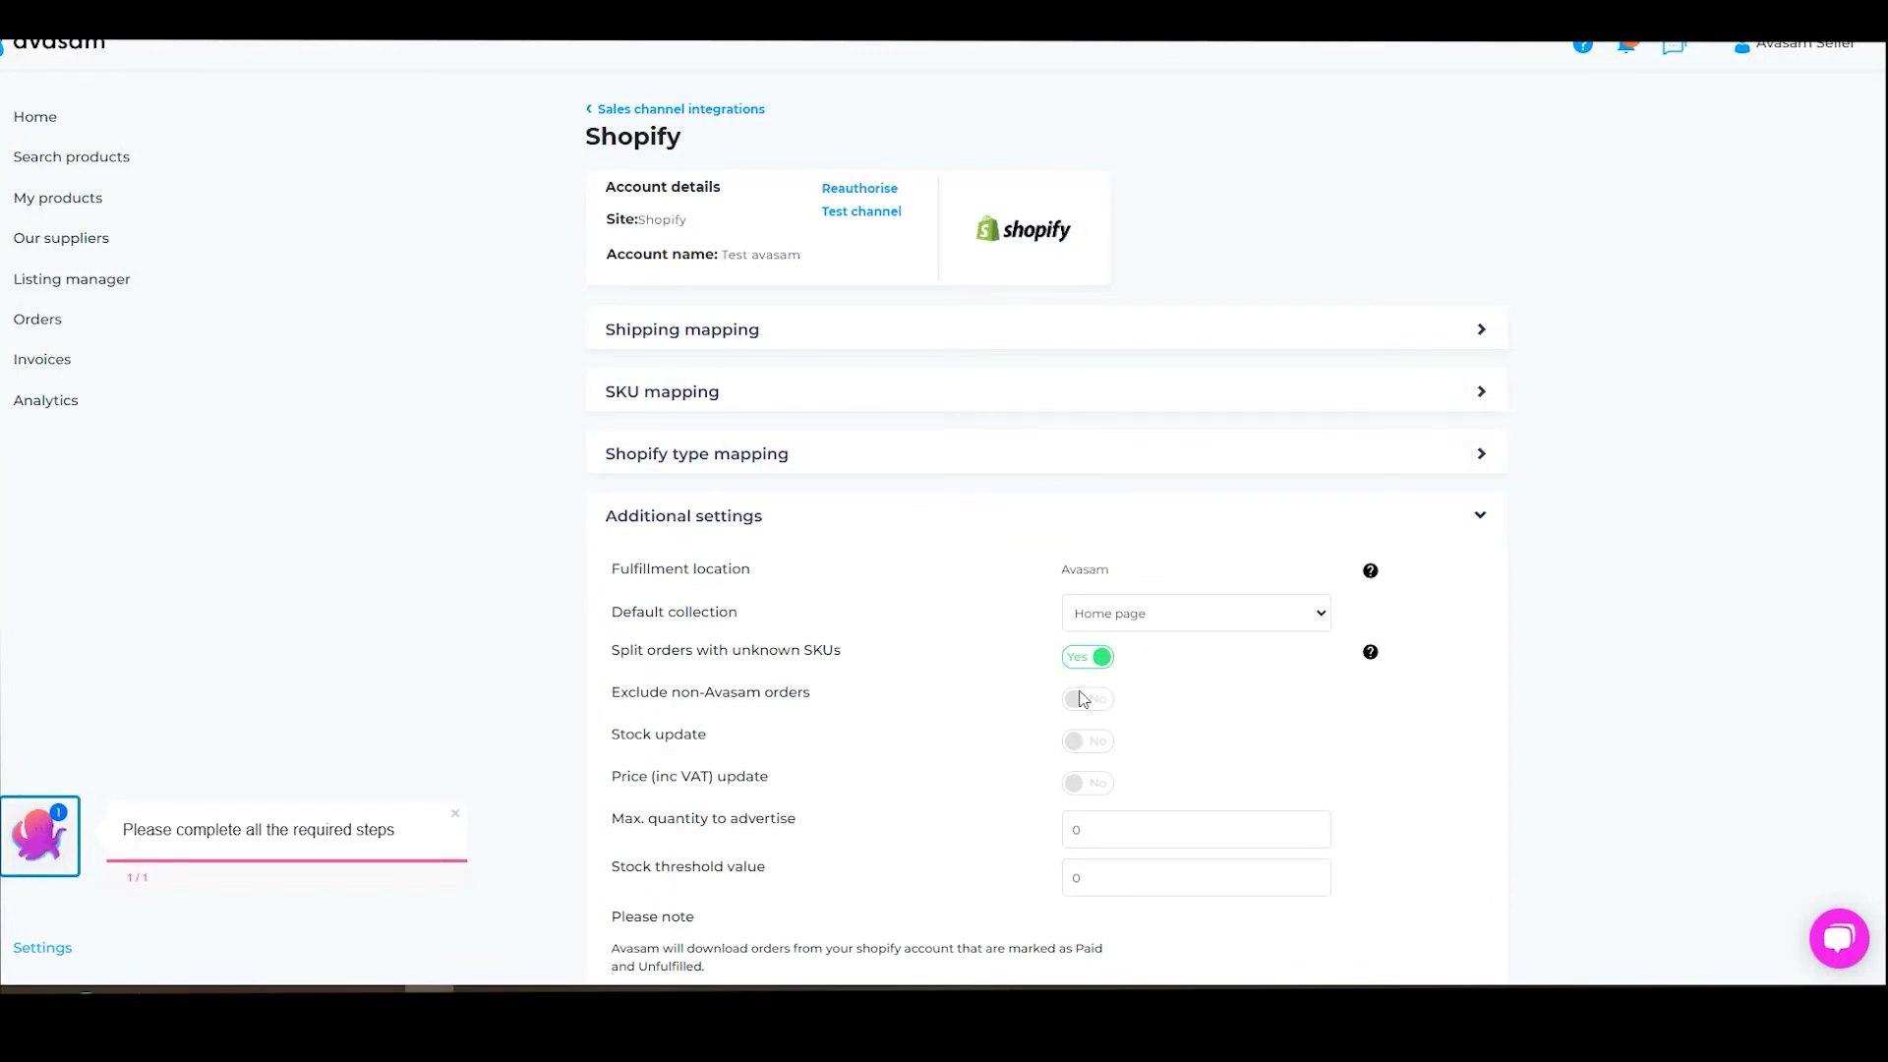
{"action": "left_click", "coordinate": [1089, 703]}
{"action": "left_click", "coordinate": [1094, 746]}
{"action": "left_click", "coordinate": [1089, 785]}
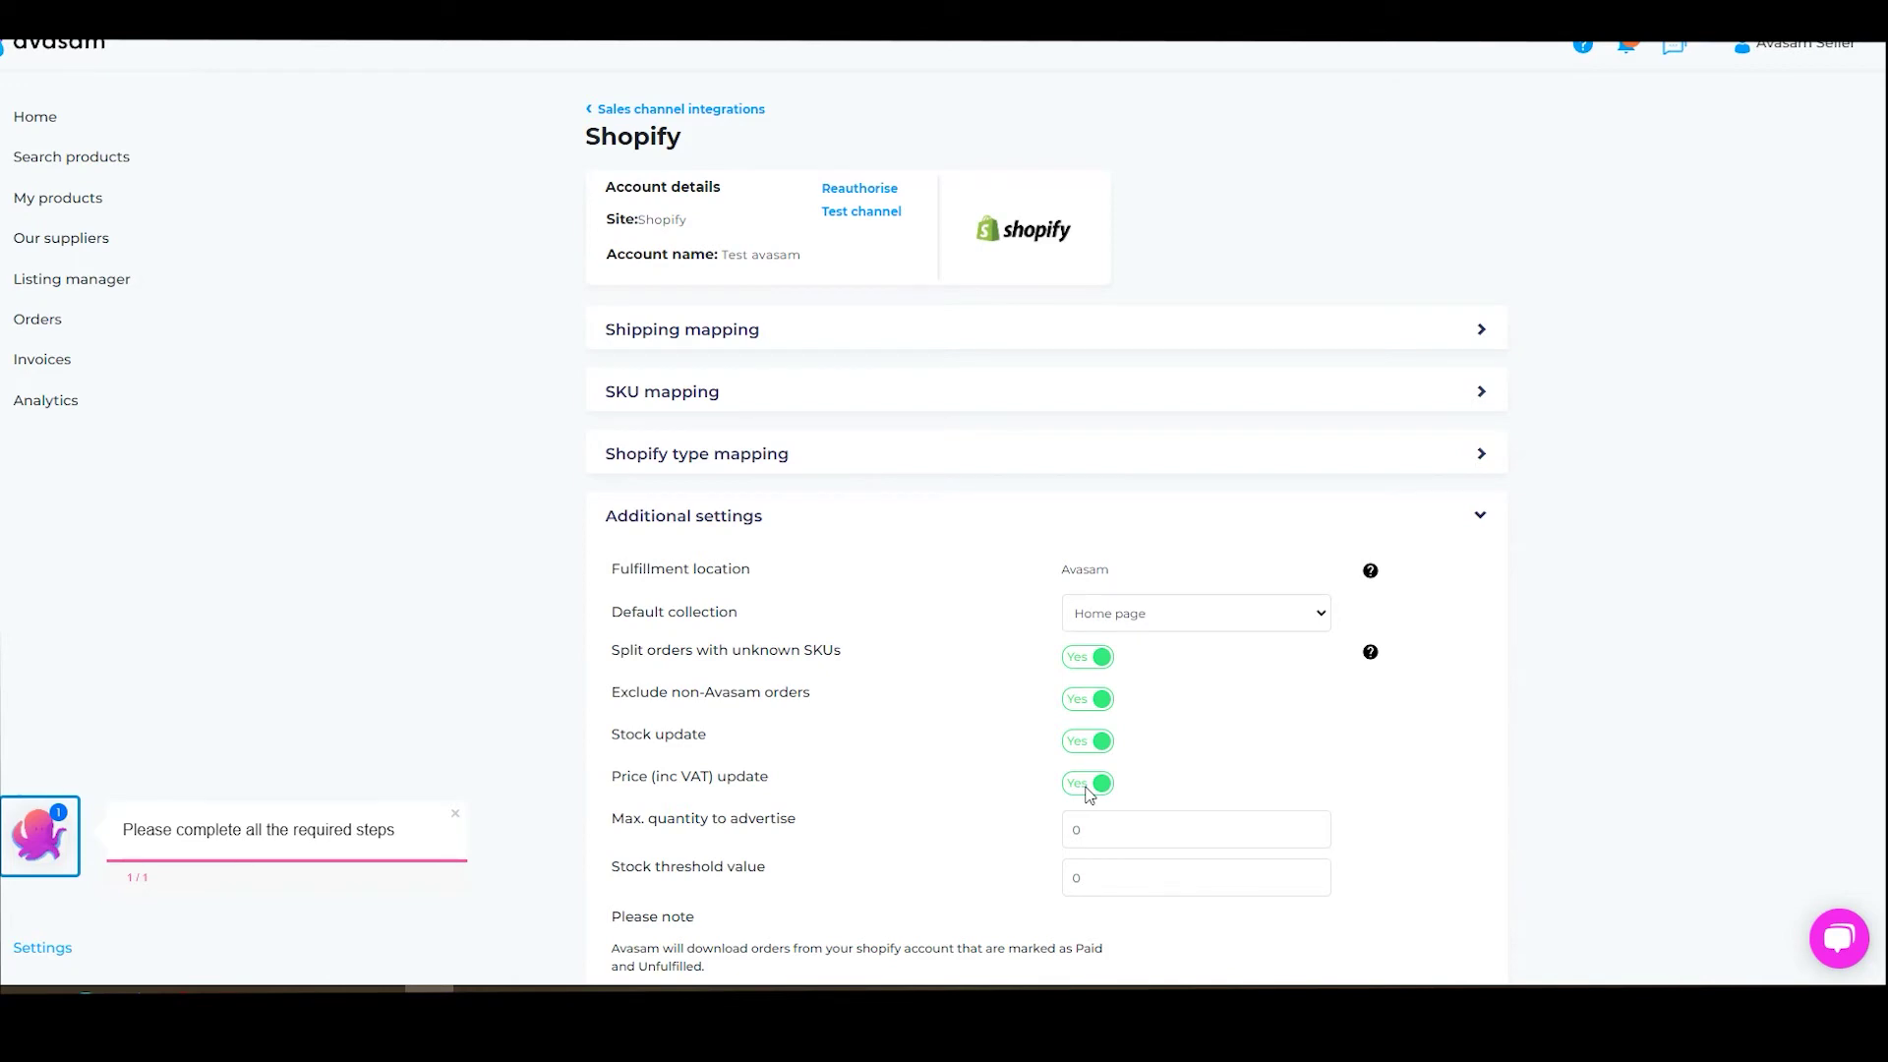
Check the Max. quantity to advertise and Stock threshold value fields and the notes in the additional settings
{"action": "left_click", "coordinate": [1130, 837]}
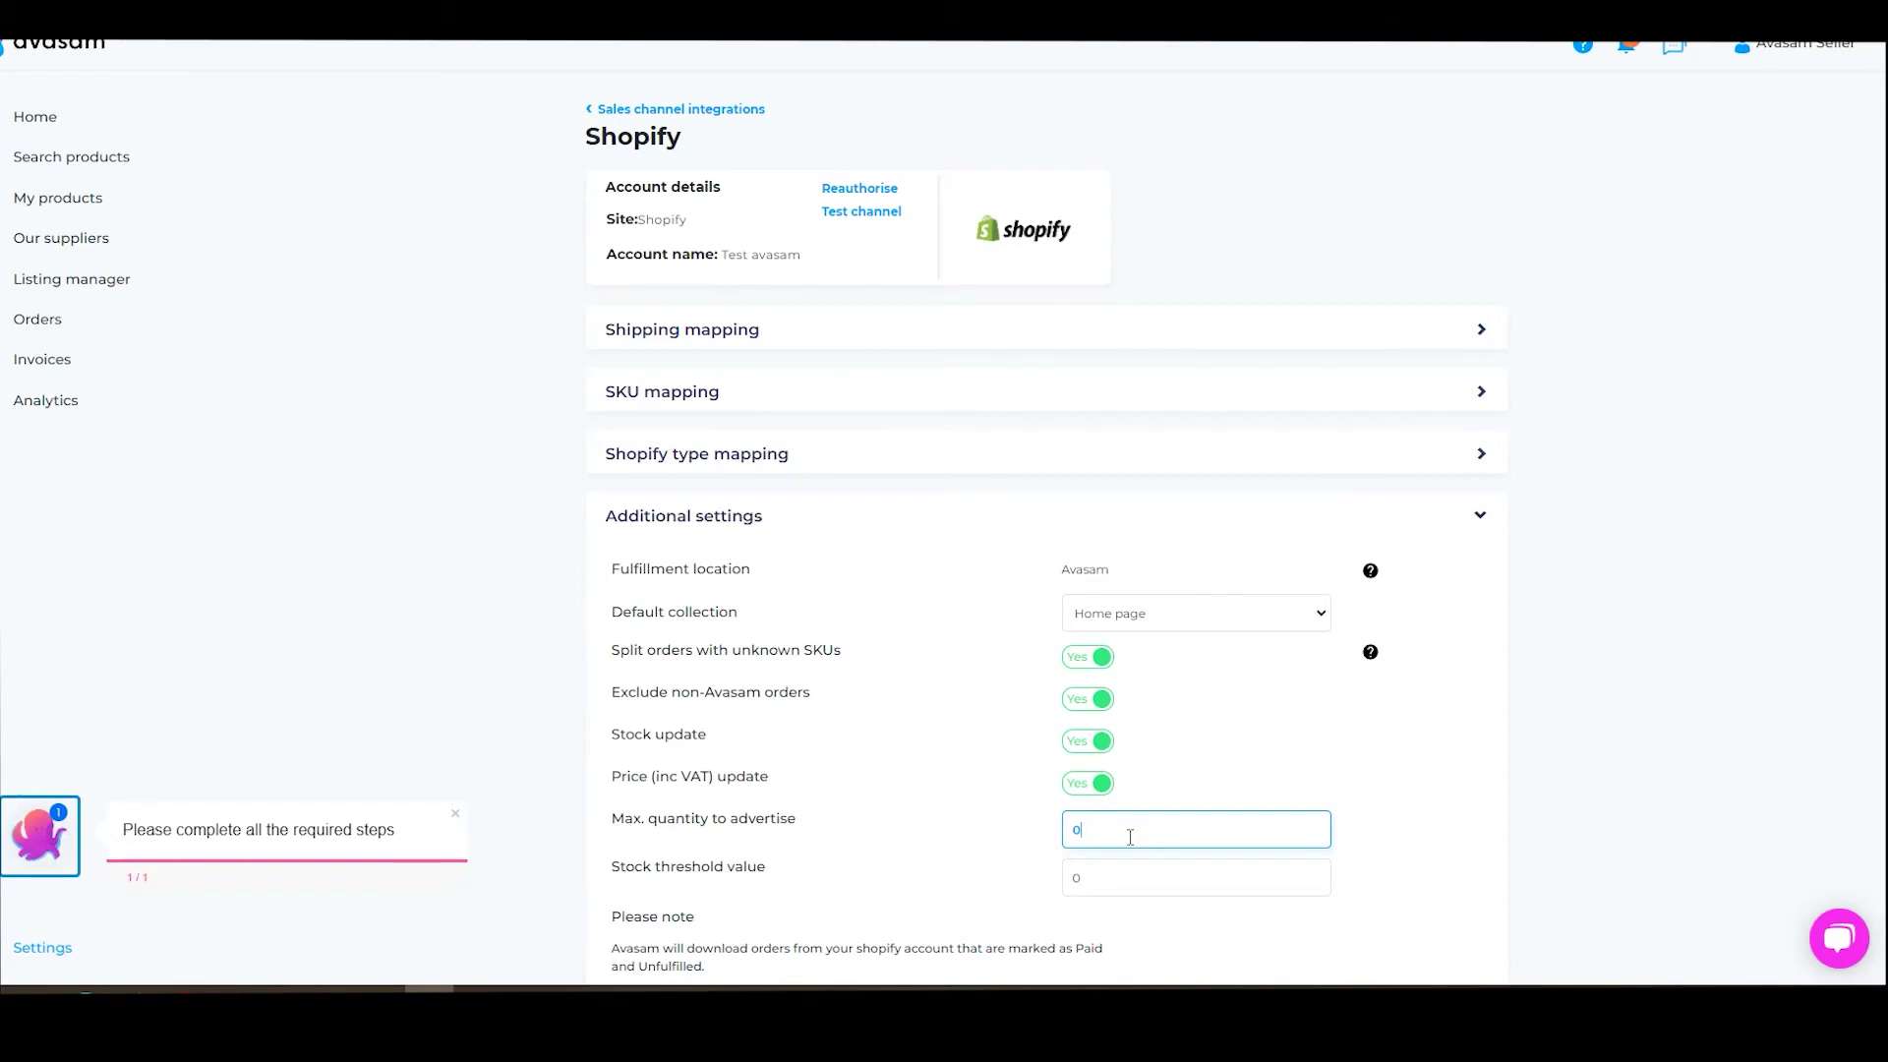
{"action": "left_click", "coordinate": [1117, 889]}
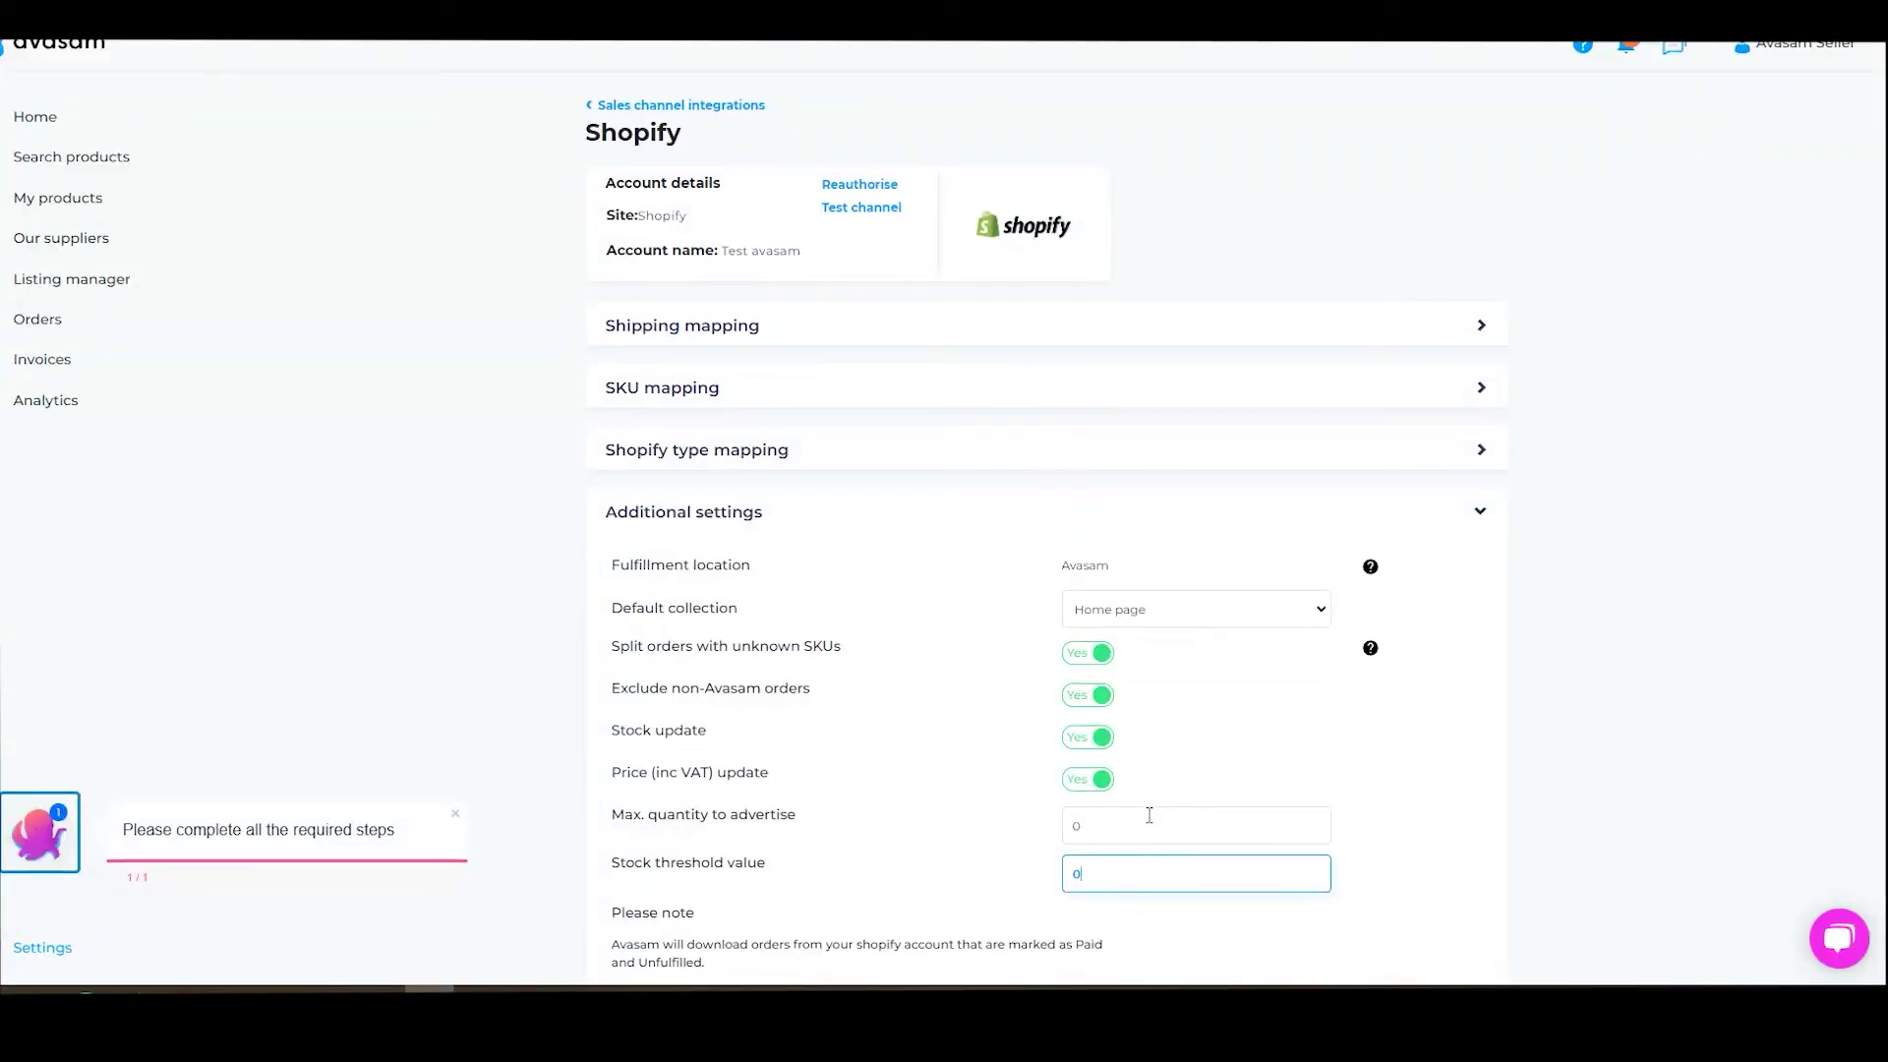
{"action": "scroll", "coordinate": [1147, 813], "scroll_direction": "down", "scroll_amount": 2}
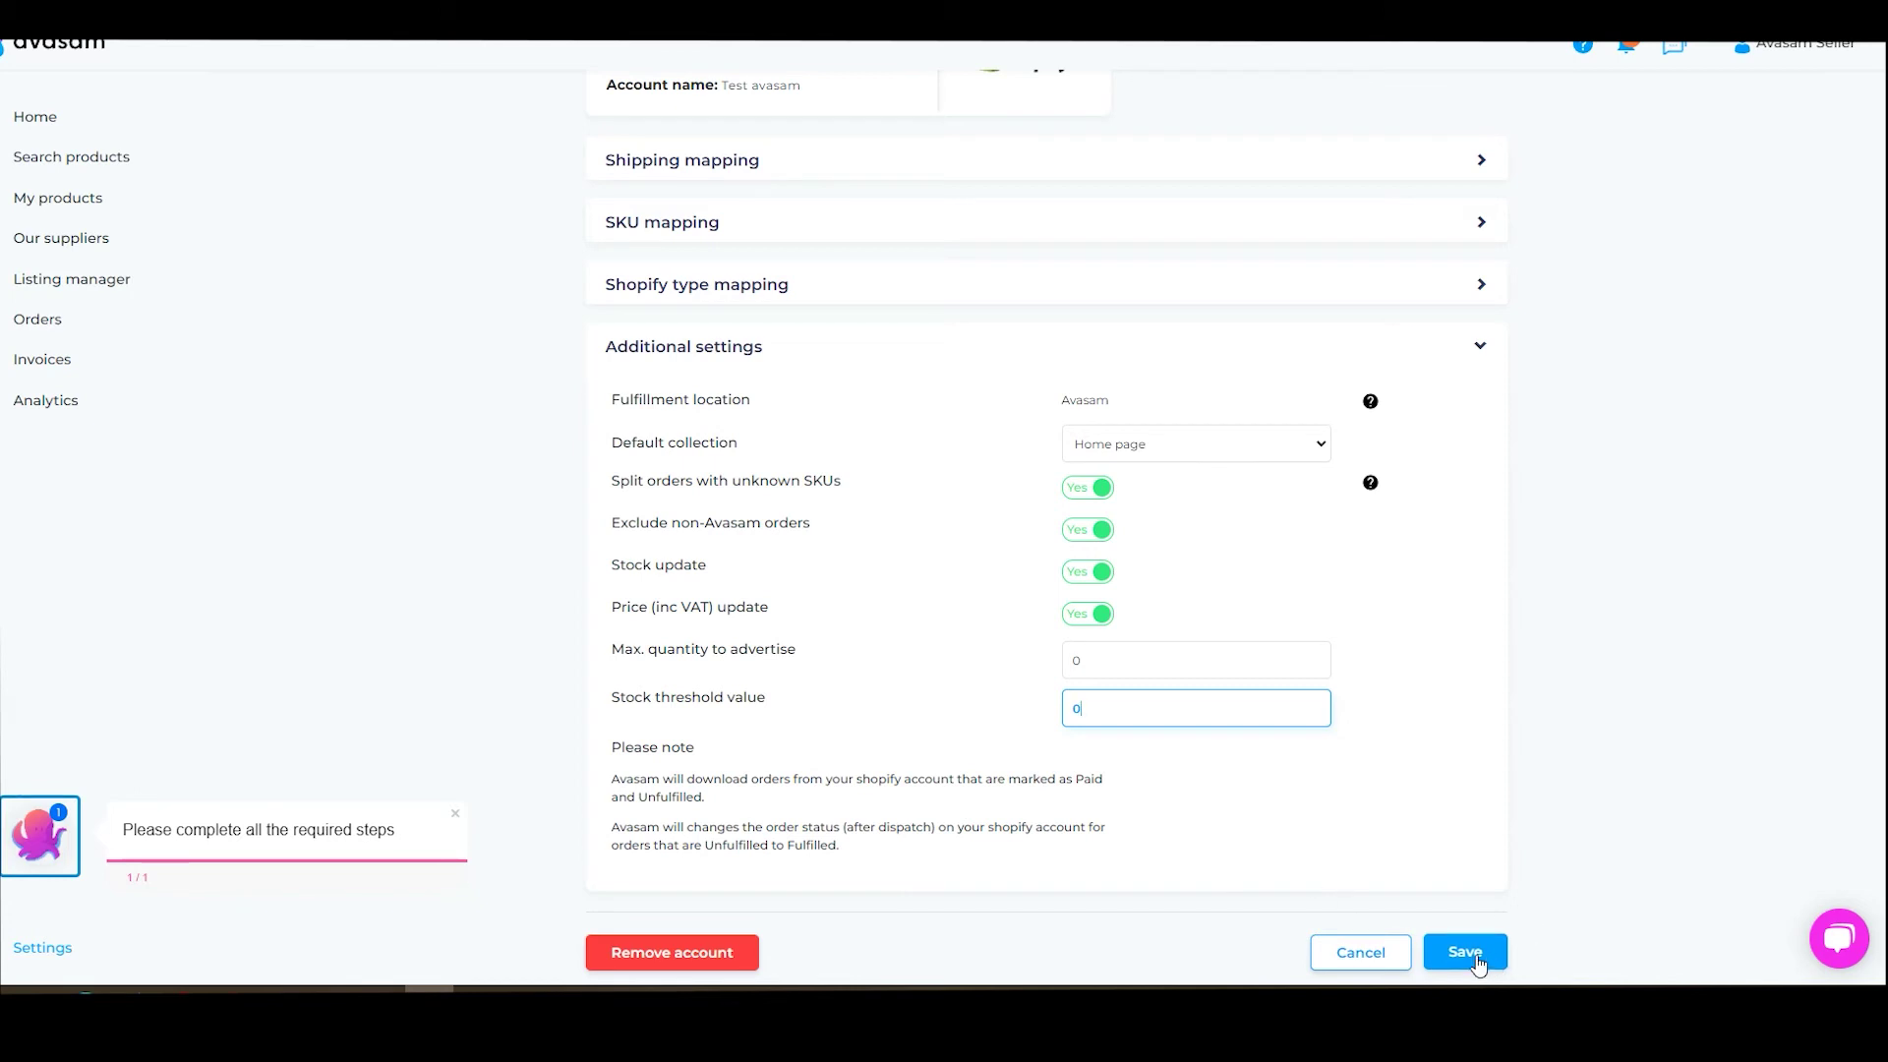
Open the account removal confirmation, dismiss it without deleting the integration, and save the Shopify channel settings
{"action": "left_click", "coordinate": [708, 953]}
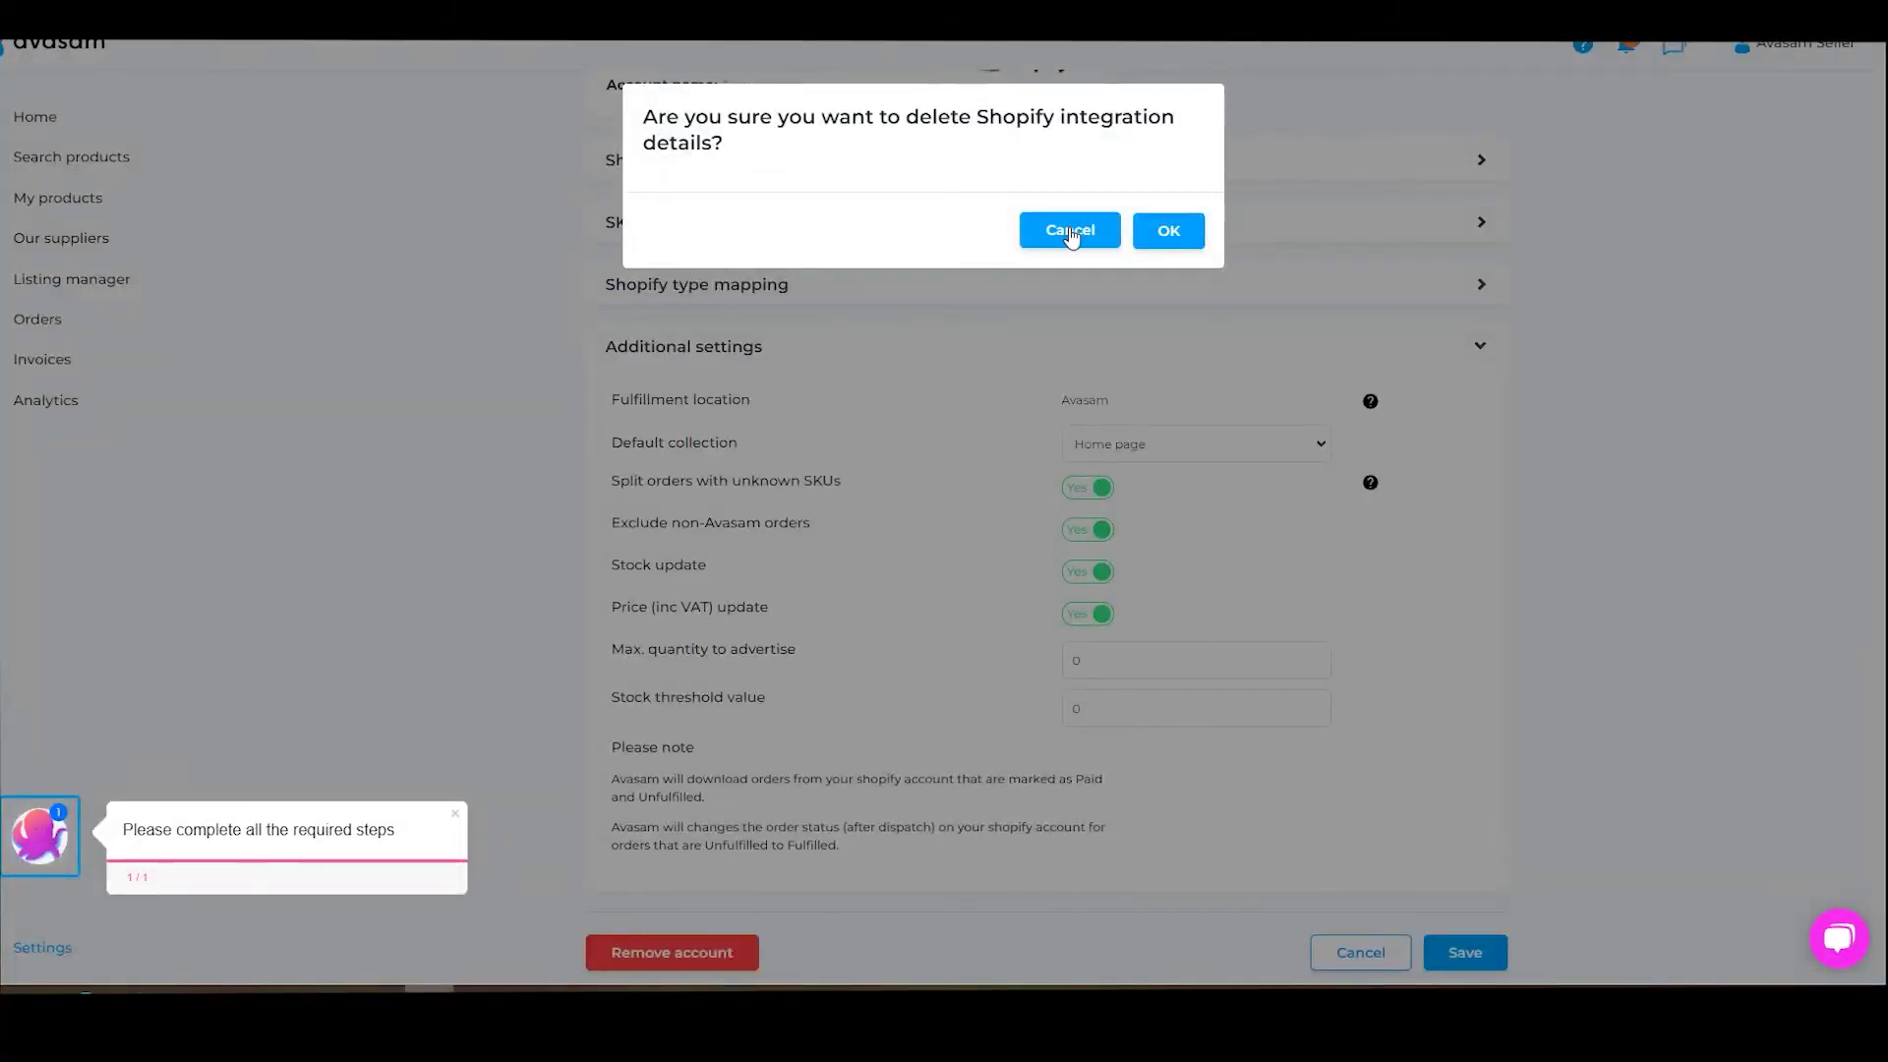
{"action": "left_click", "coordinate": [1070, 232]}
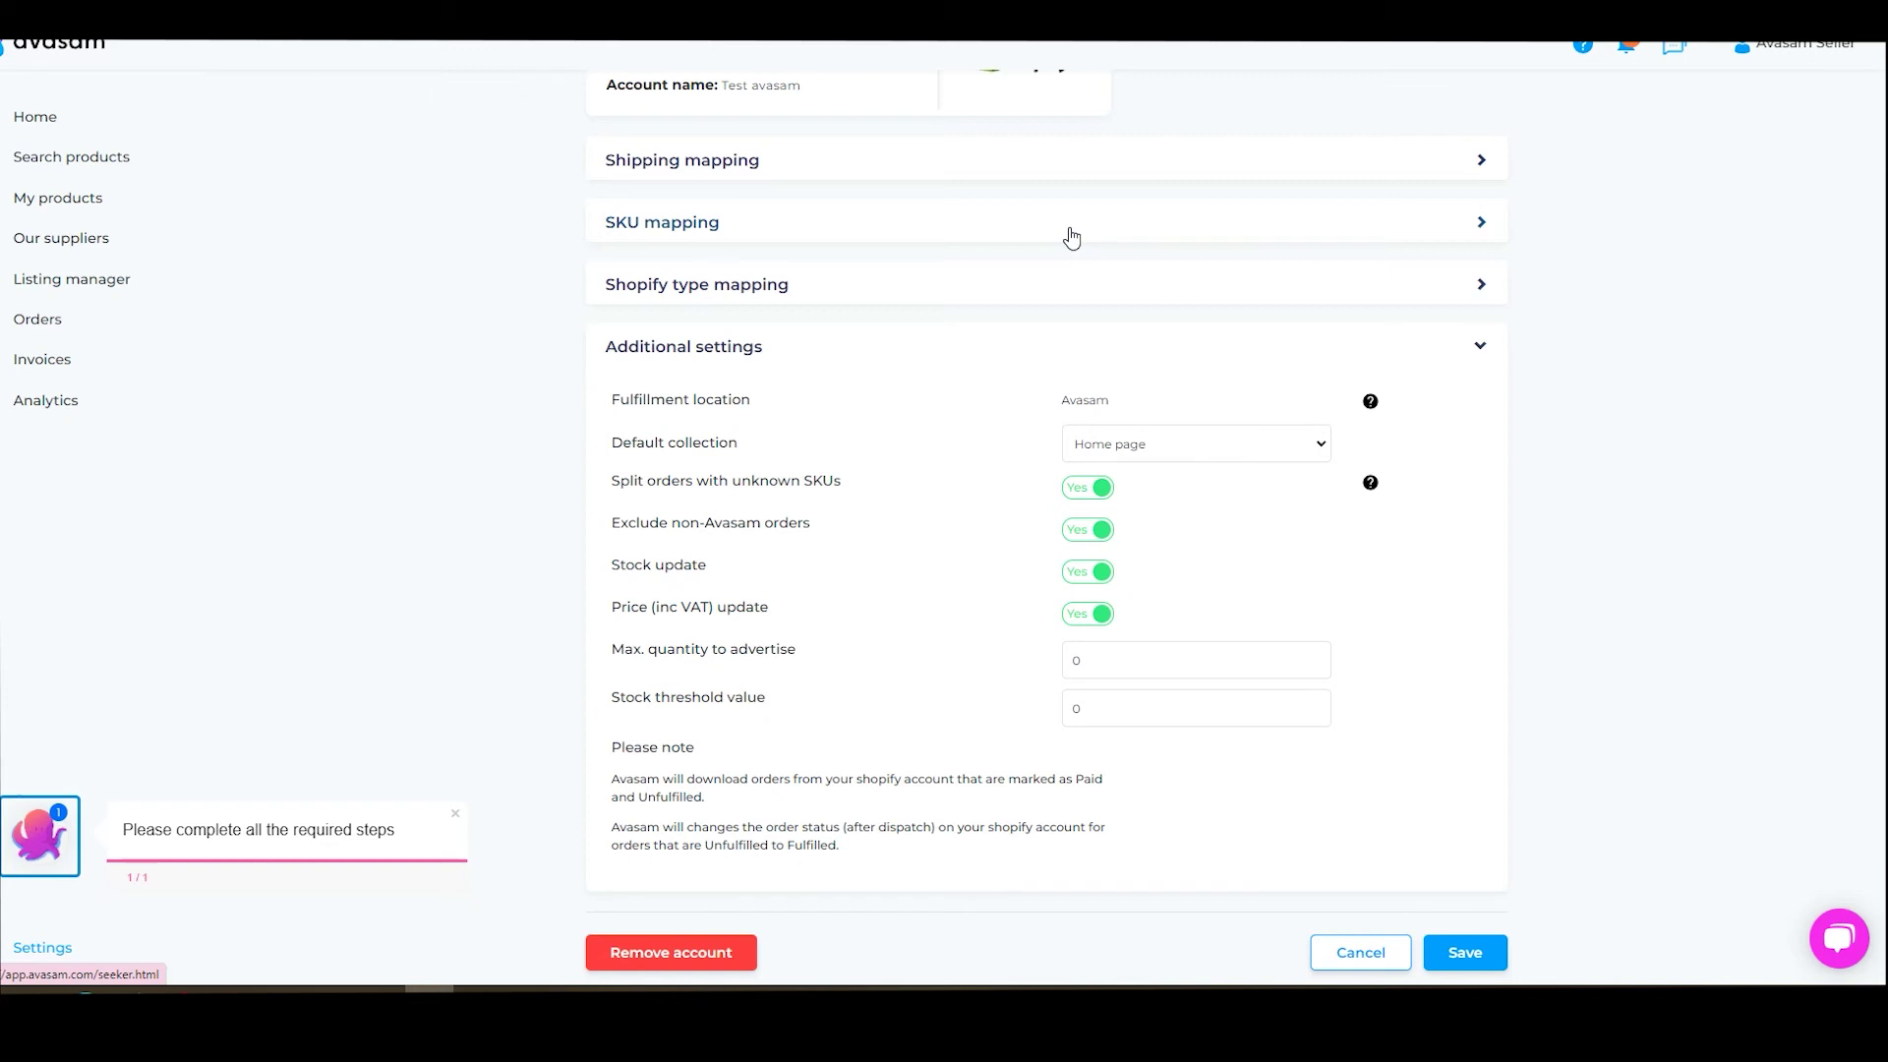
{"action": "left_click", "coordinate": [1446, 970]}
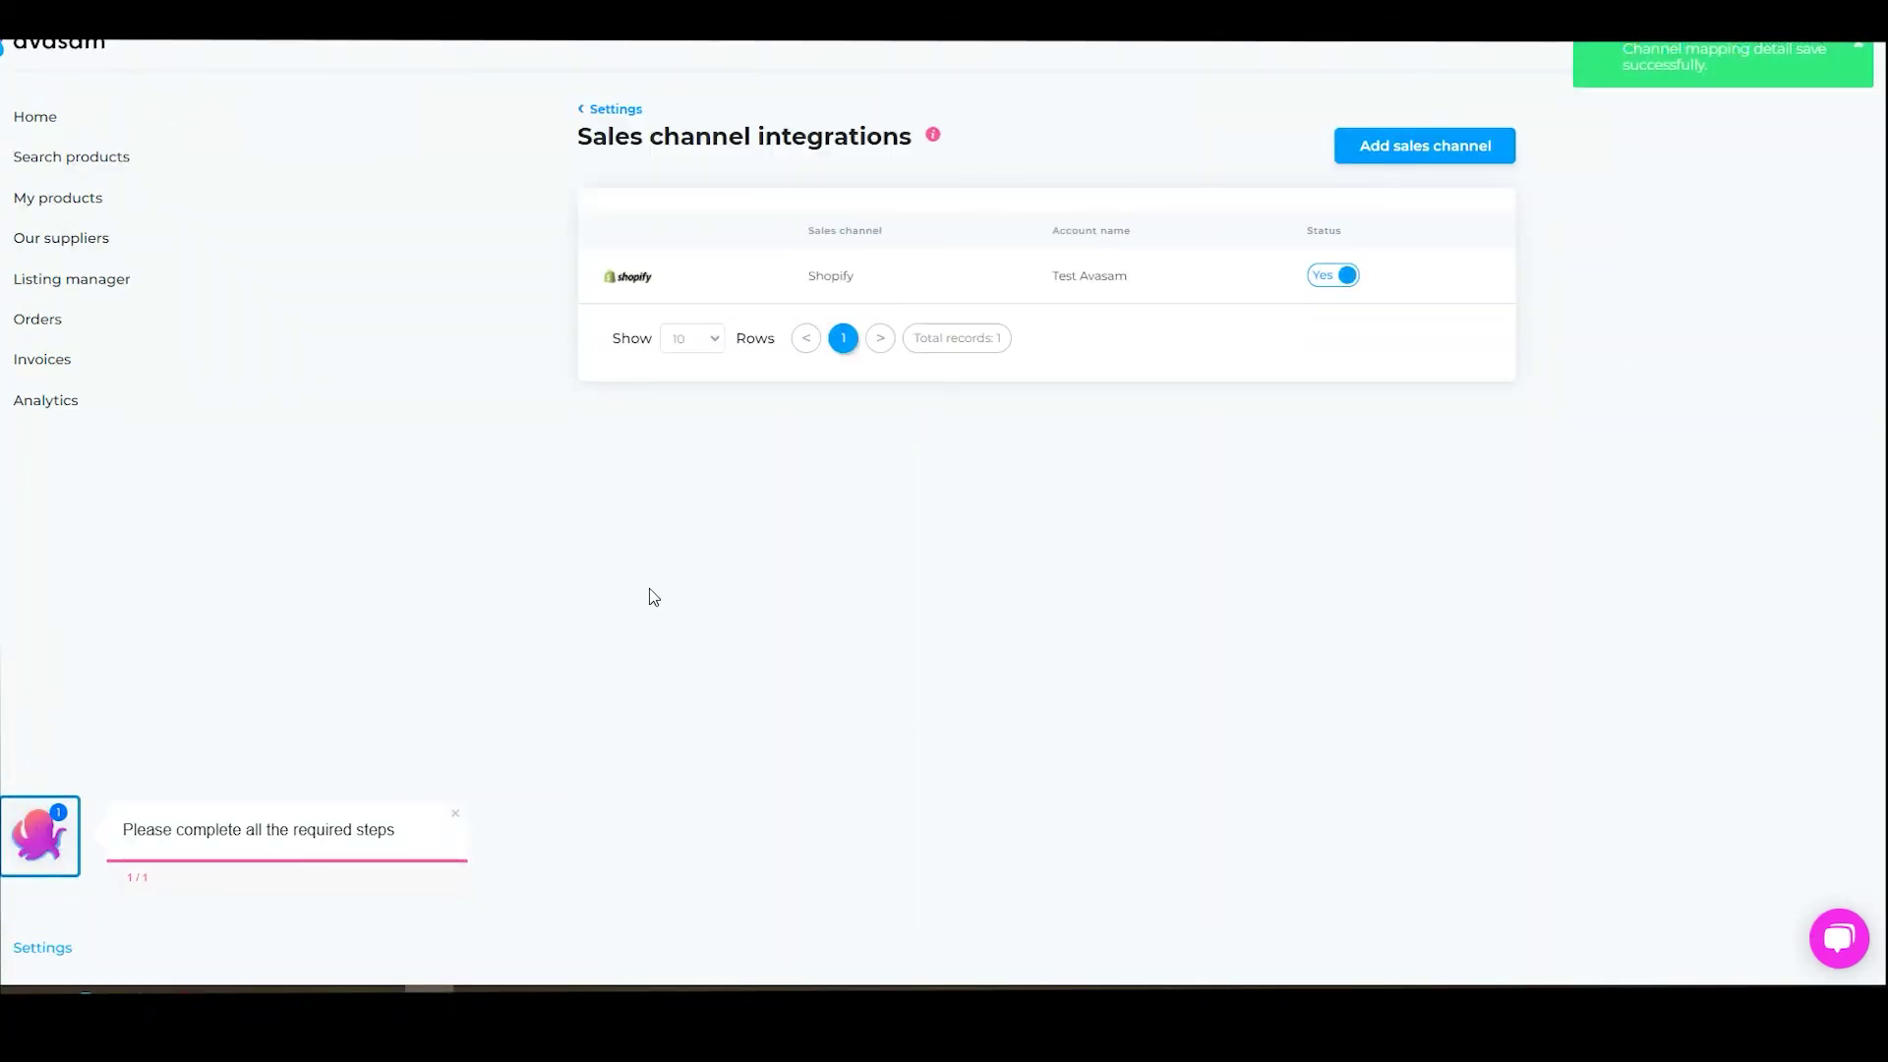
Run a stock update for the Shopify channel in the Listing Manager and check its sync details
{"action": "left_click", "coordinate": [74, 292]}
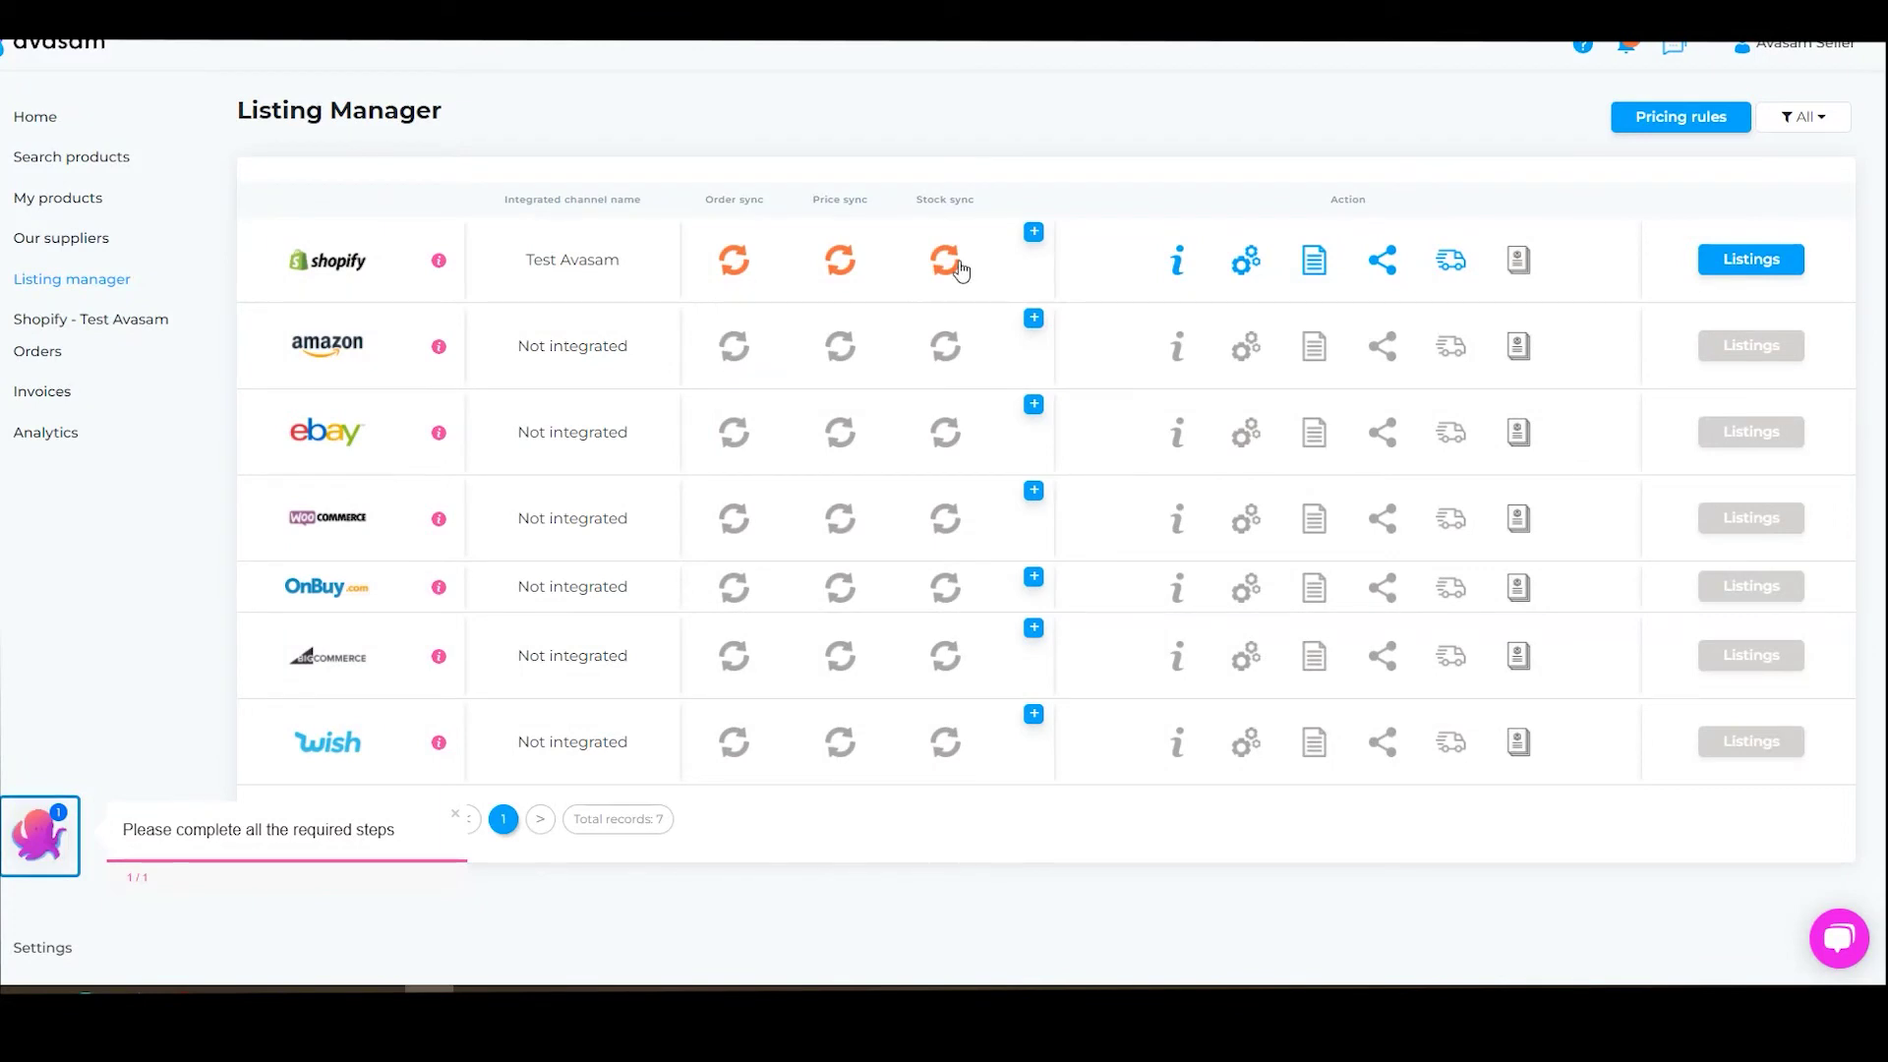
{"action": "left_click", "coordinate": [1033, 230]}
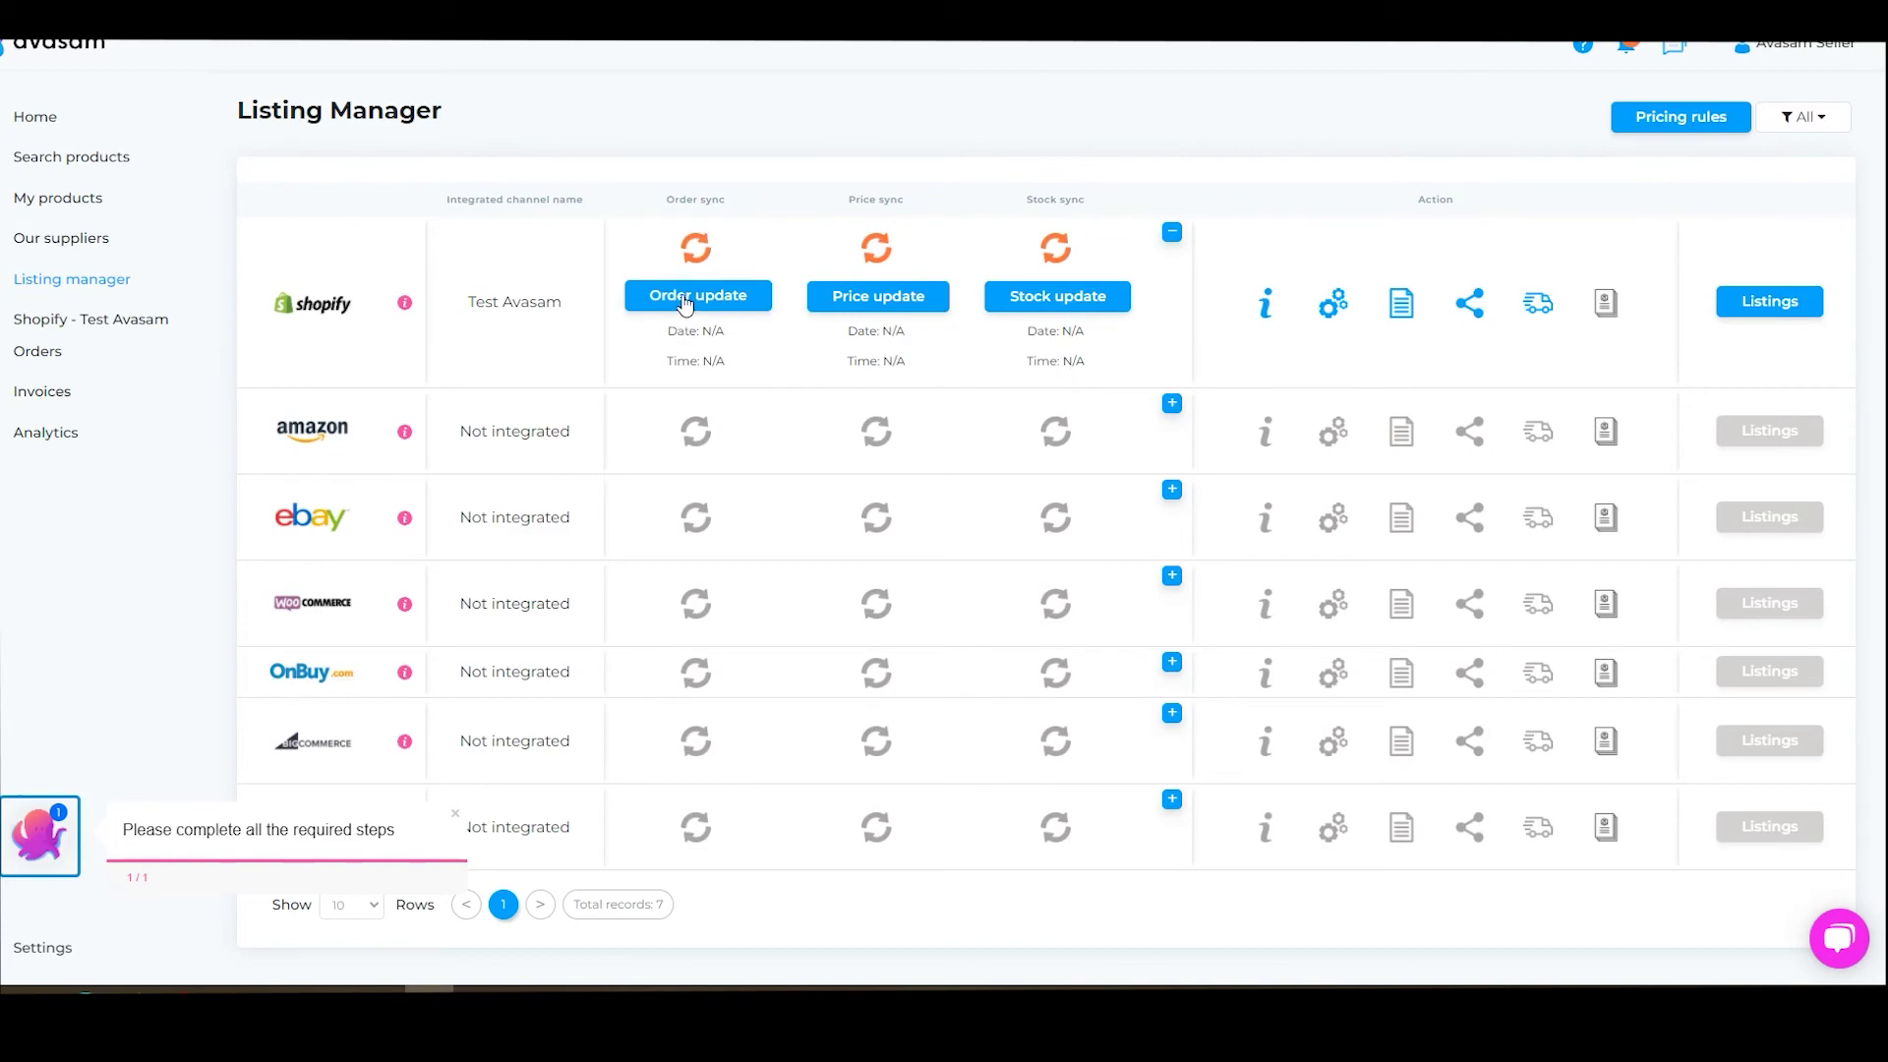
{"action": "left_click", "coordinate": [1082, 299]}
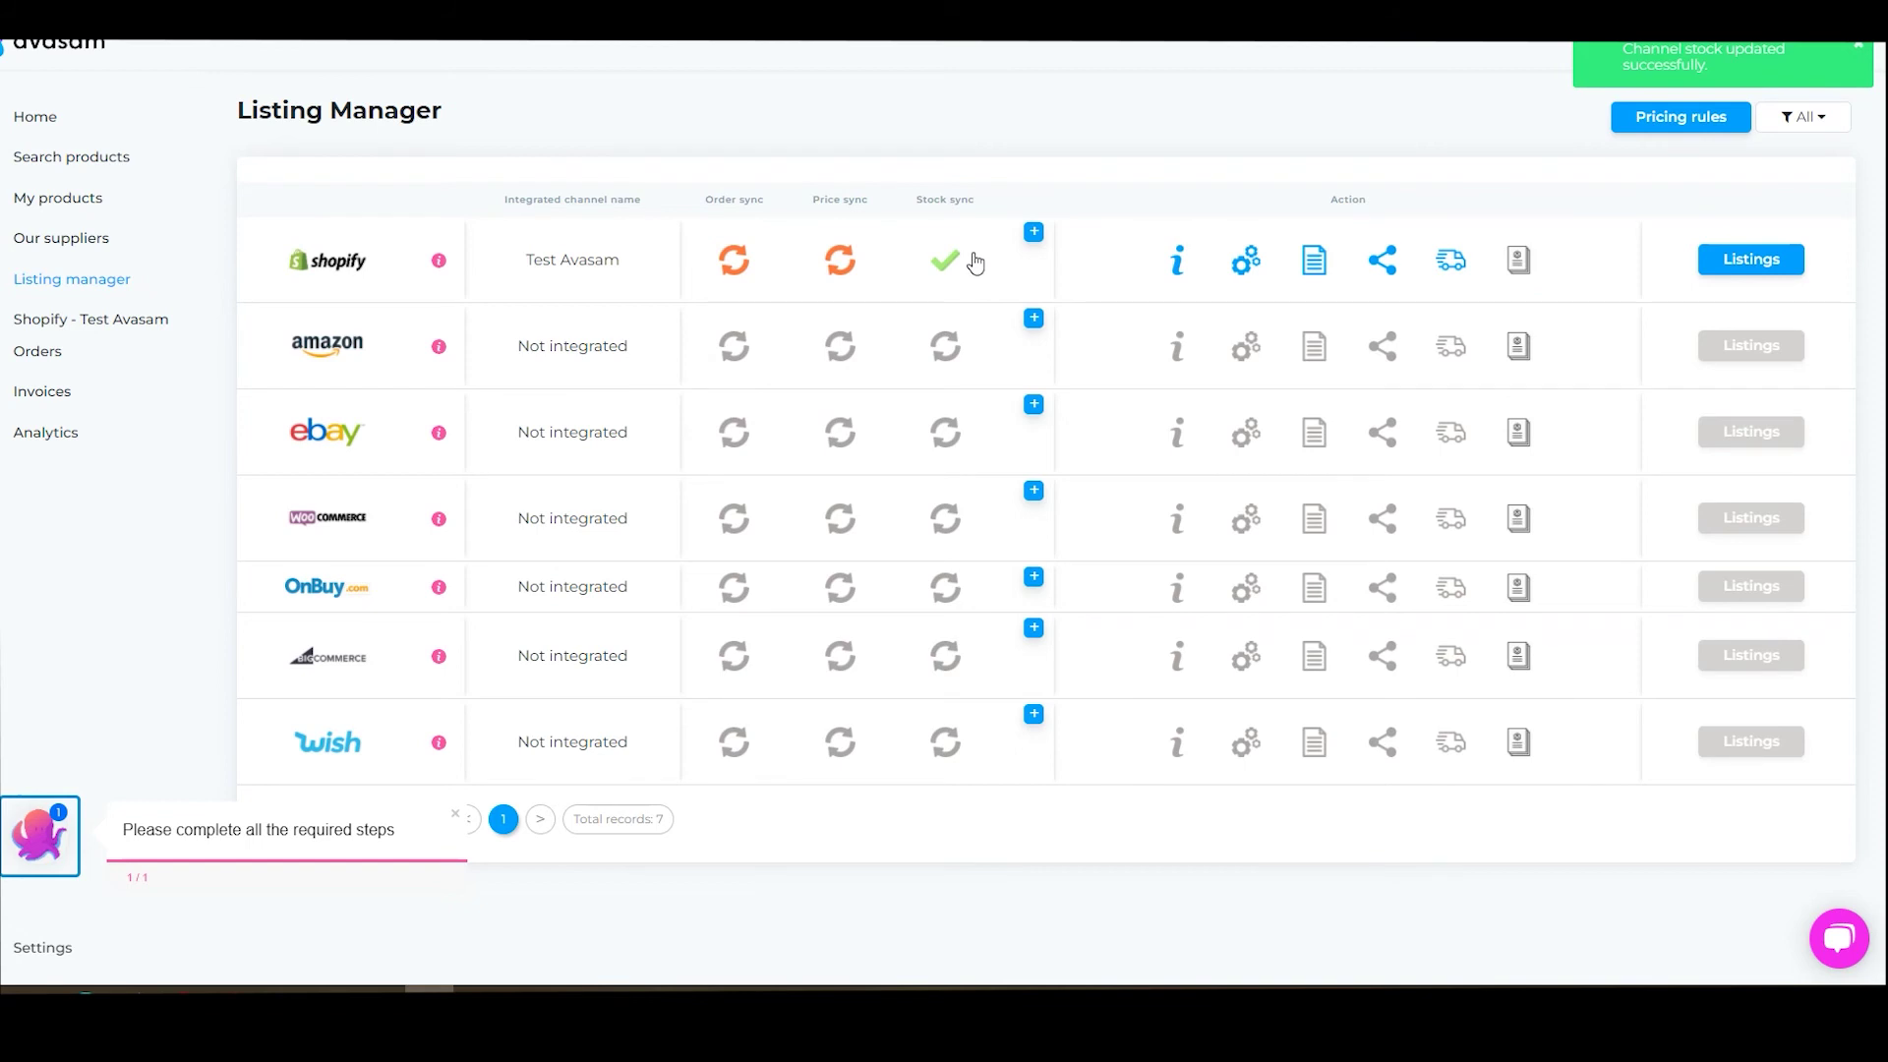
{"action": "left_click", "coordinate": [1033, 232]}
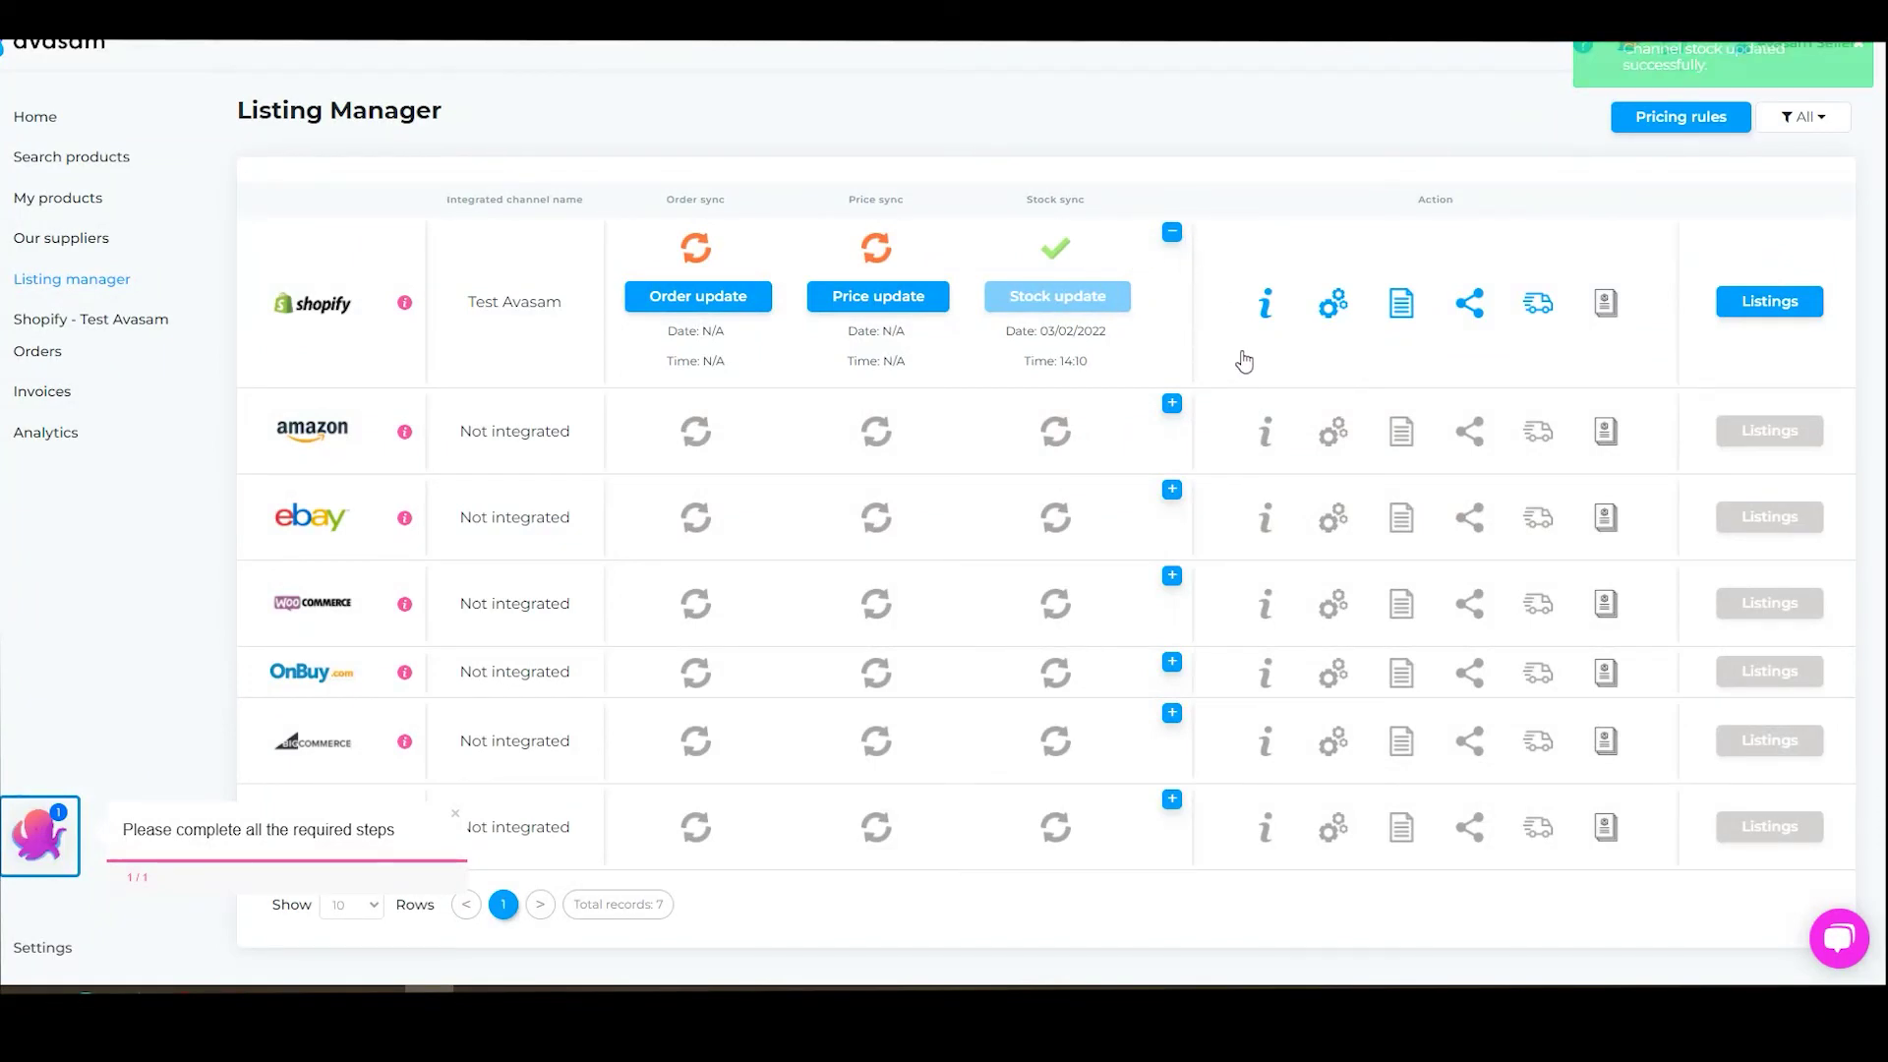
{"action": "mouse_move", "coordinate": [1266, 329]}
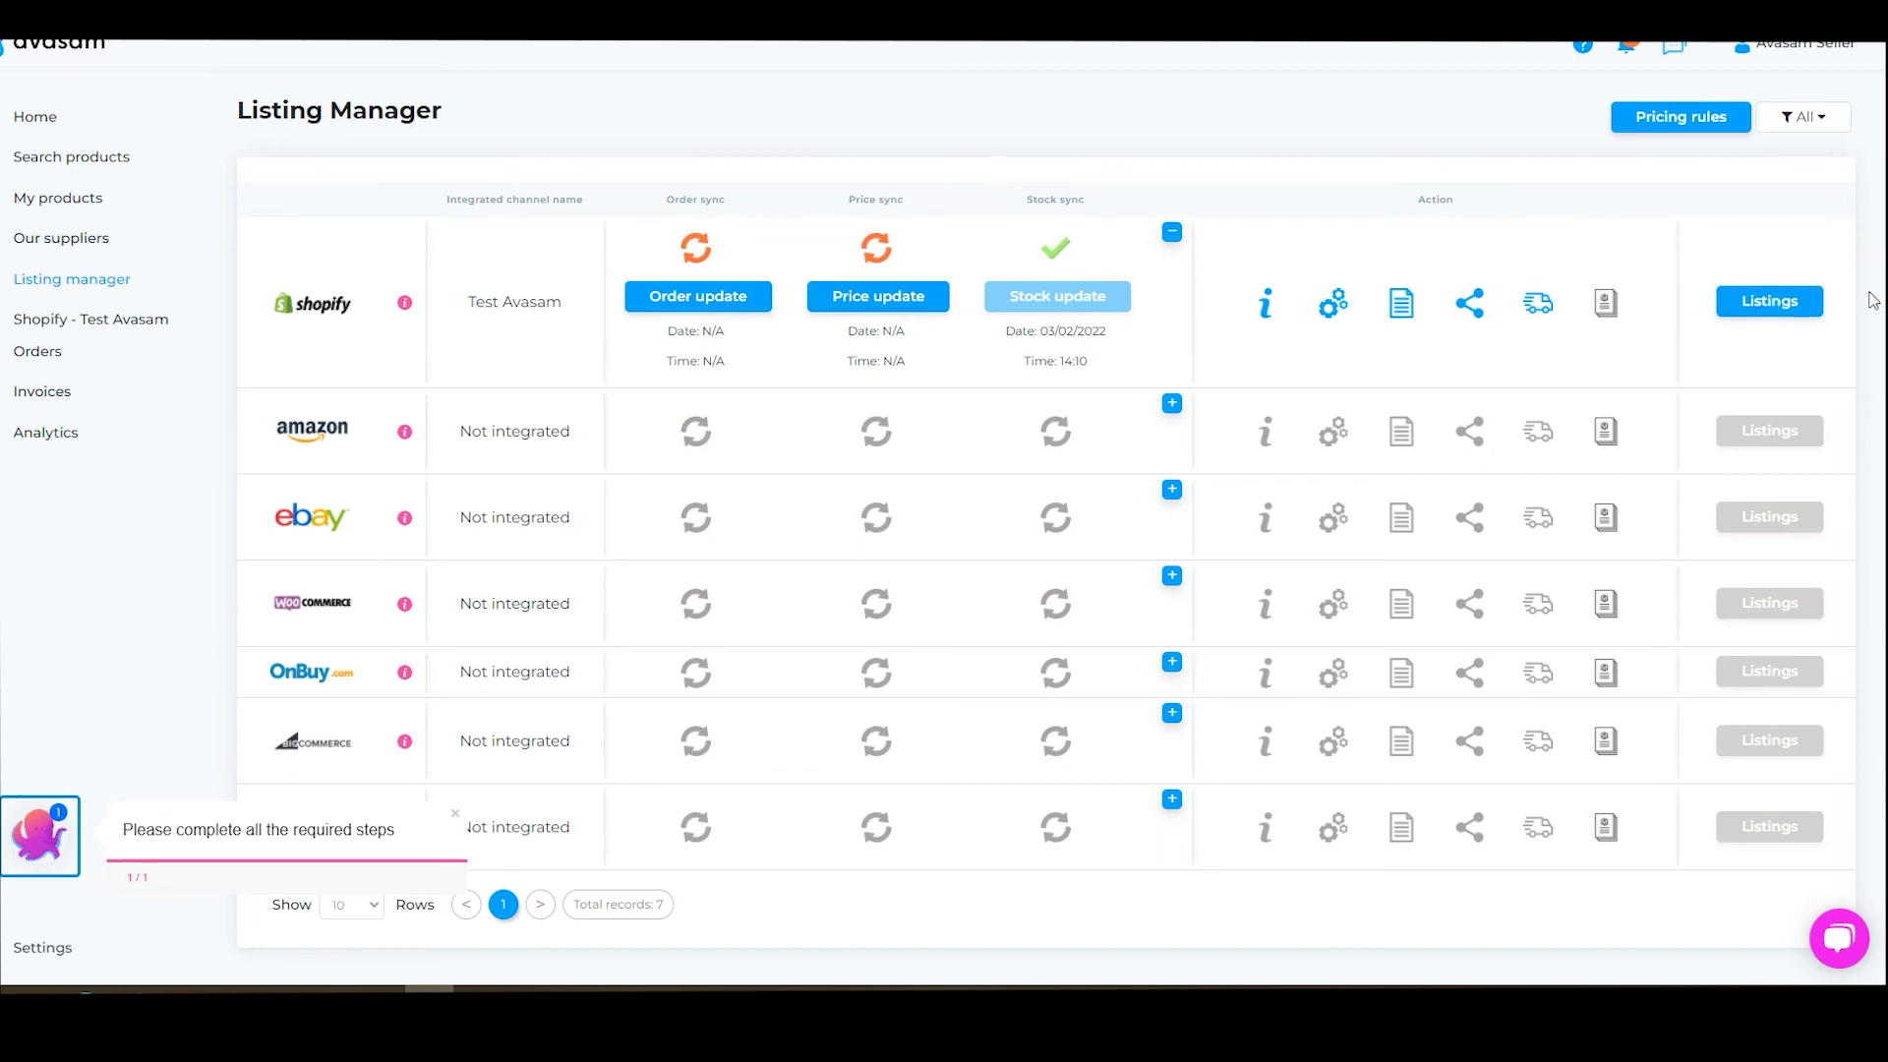
Set the selling price (inc VAT) of the Be Our Guest wall print to 6.99 in the Shopify listing specification
{"action": "left_click", "coordinate": [125, 331]}
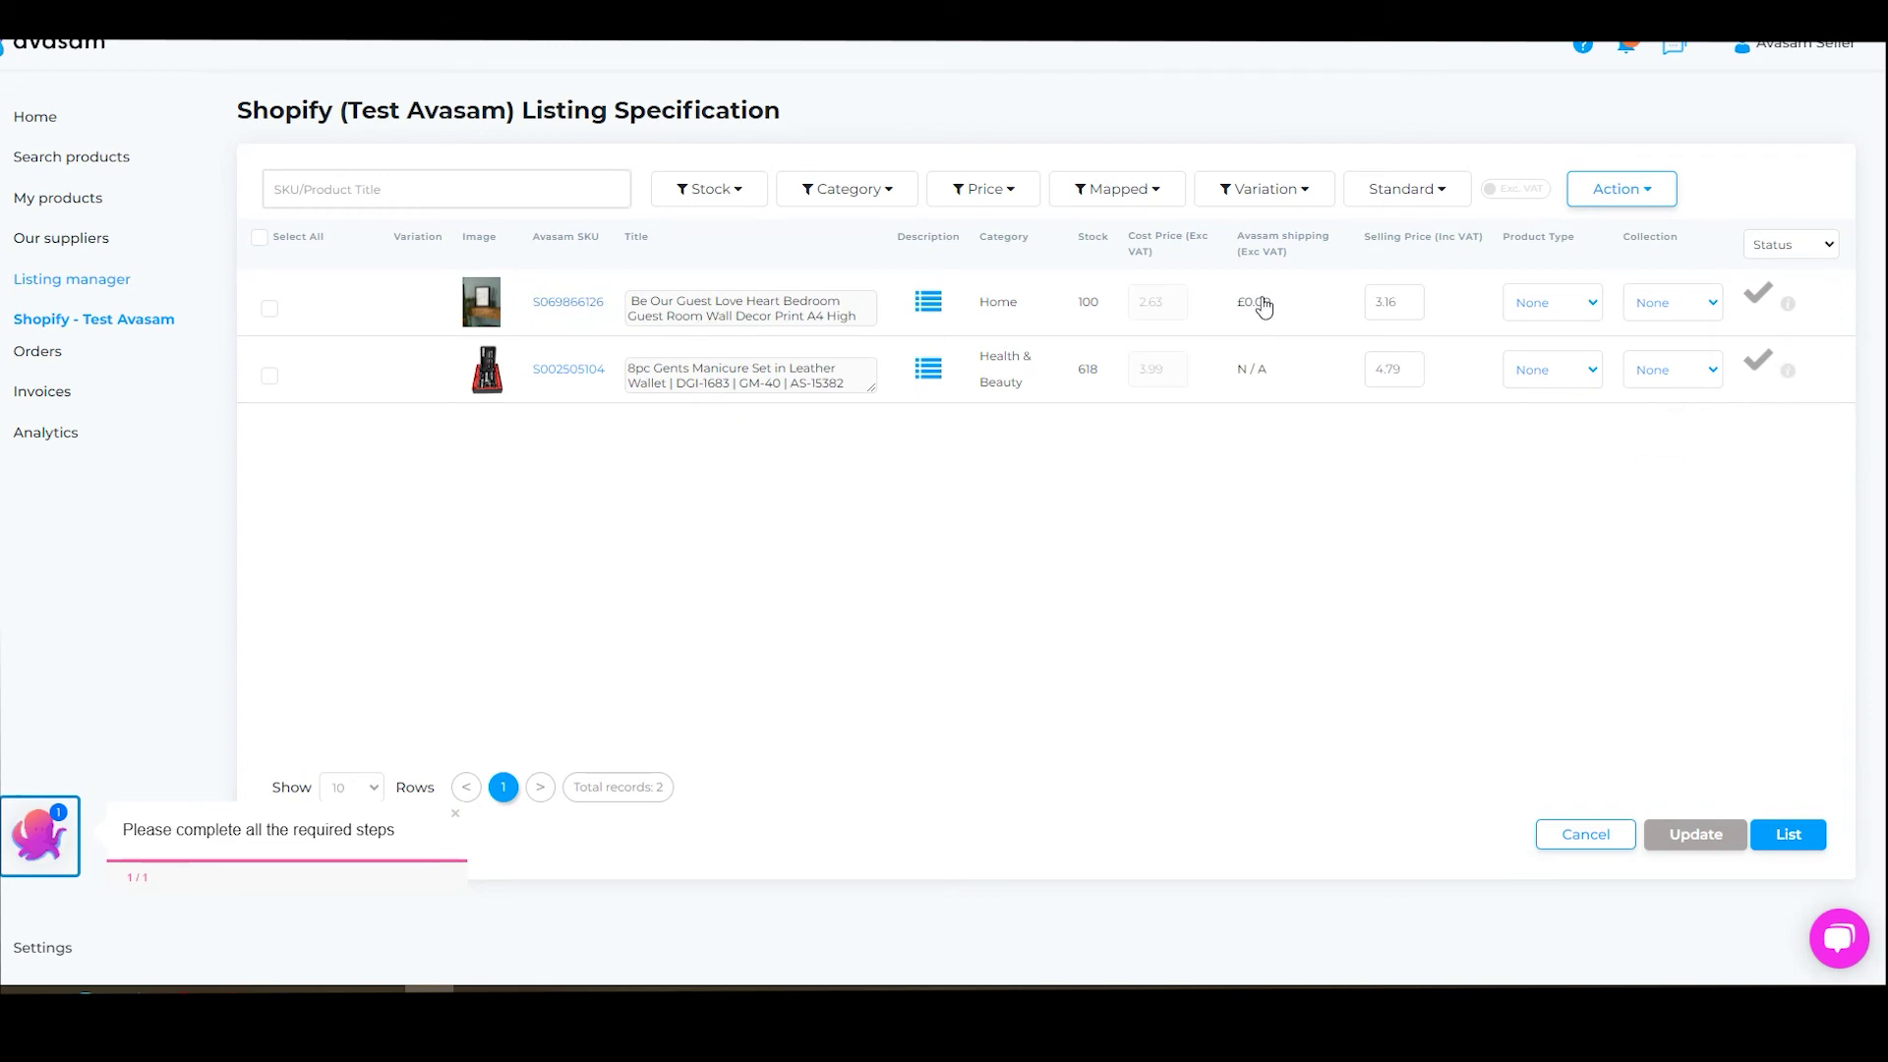
{"action": "left_click_drag", "start_coordinate": [1414, 301], "coordinate": [1375, 302]}
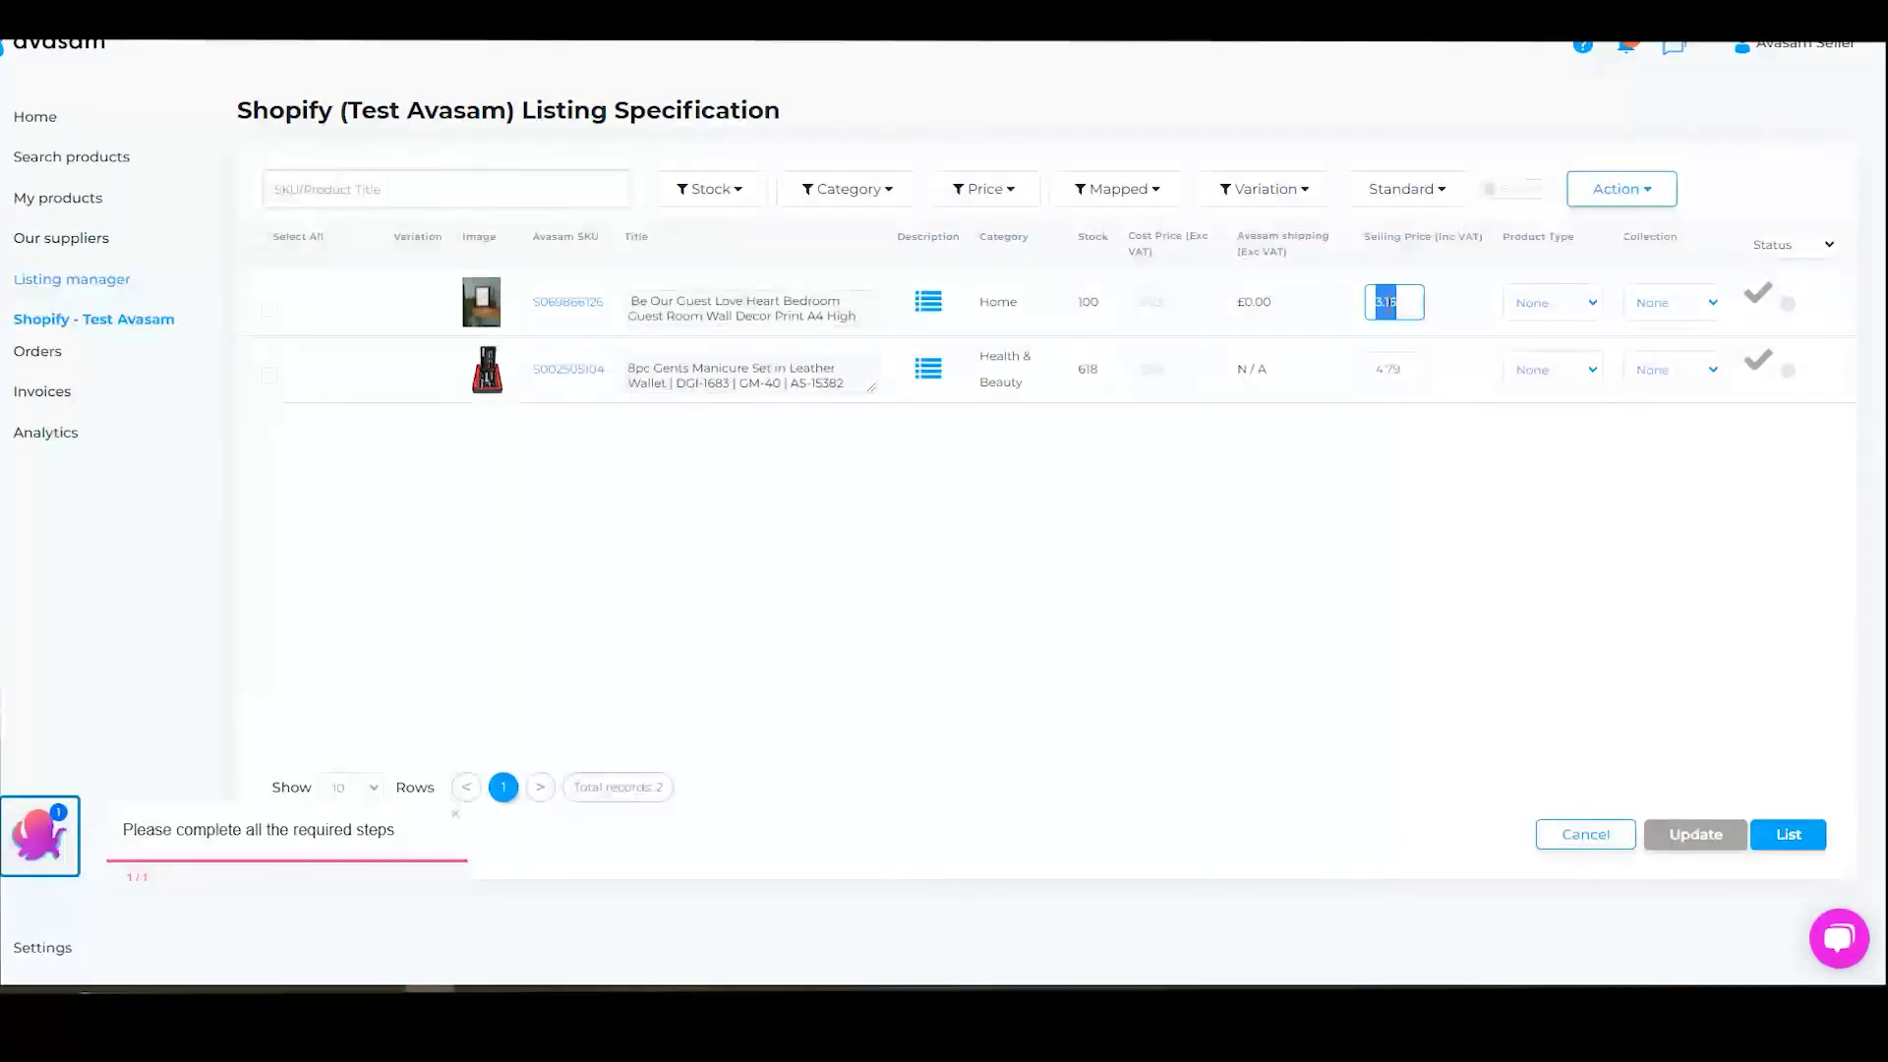
{"action": "type", "text": "6.99"}
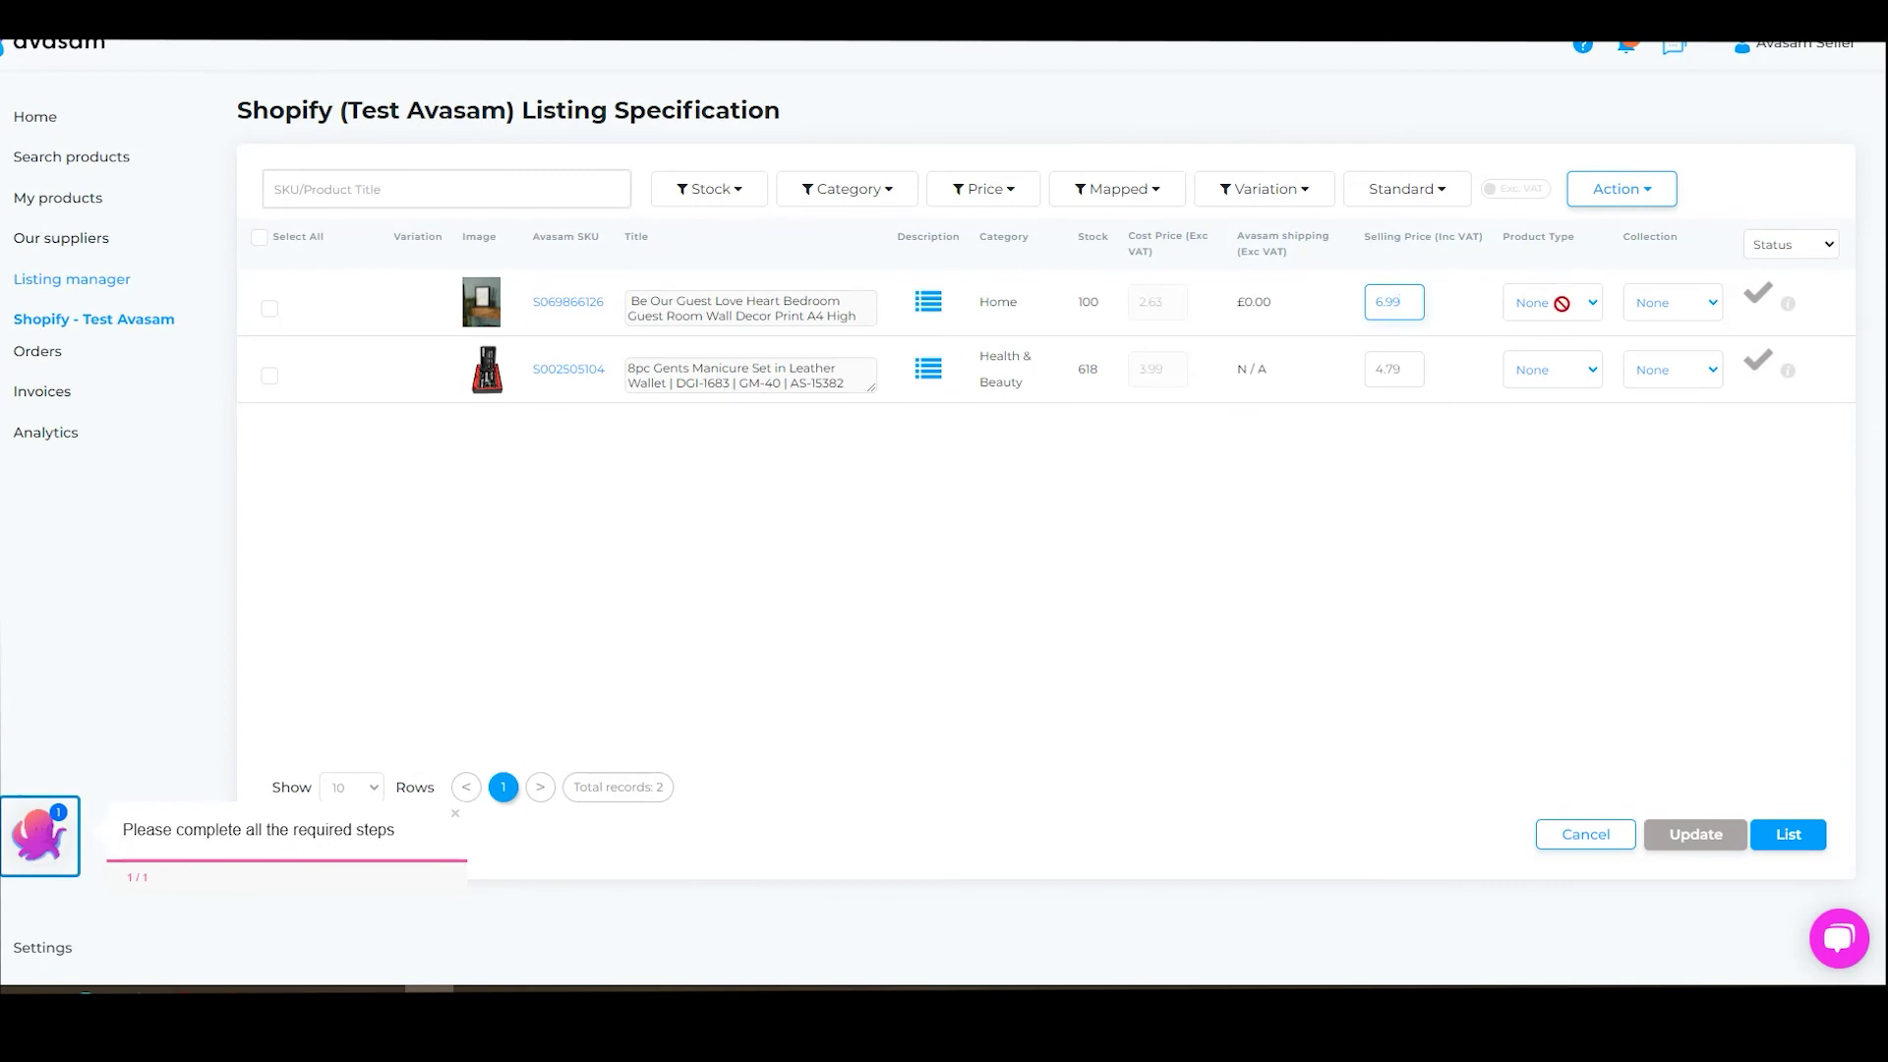
{"action": "left_click", "coordinate": [1668, 305]}
Select only the Be Our Guest wall print and list it on the Shopify channel
{"action": "left_click", "coordinate": [262, 313]}
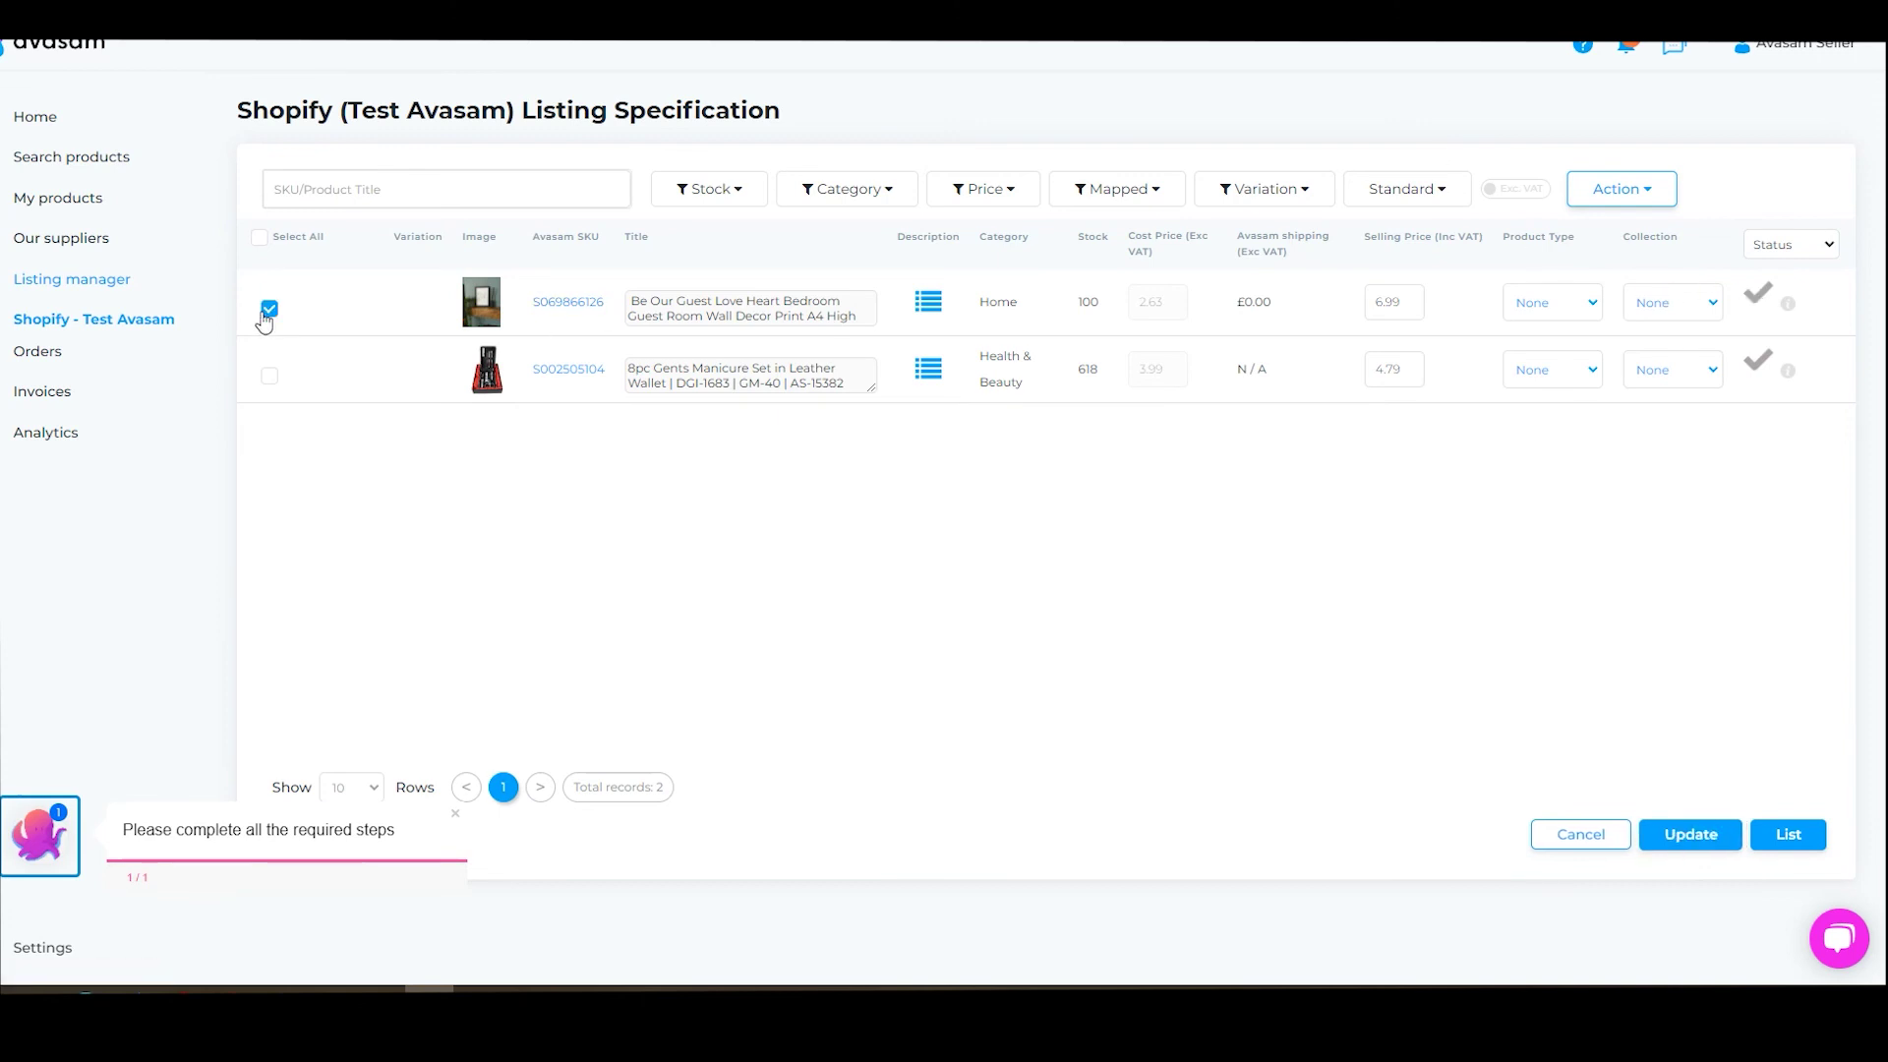
{"action": "double_click", "coordinate": [1388, 305]}
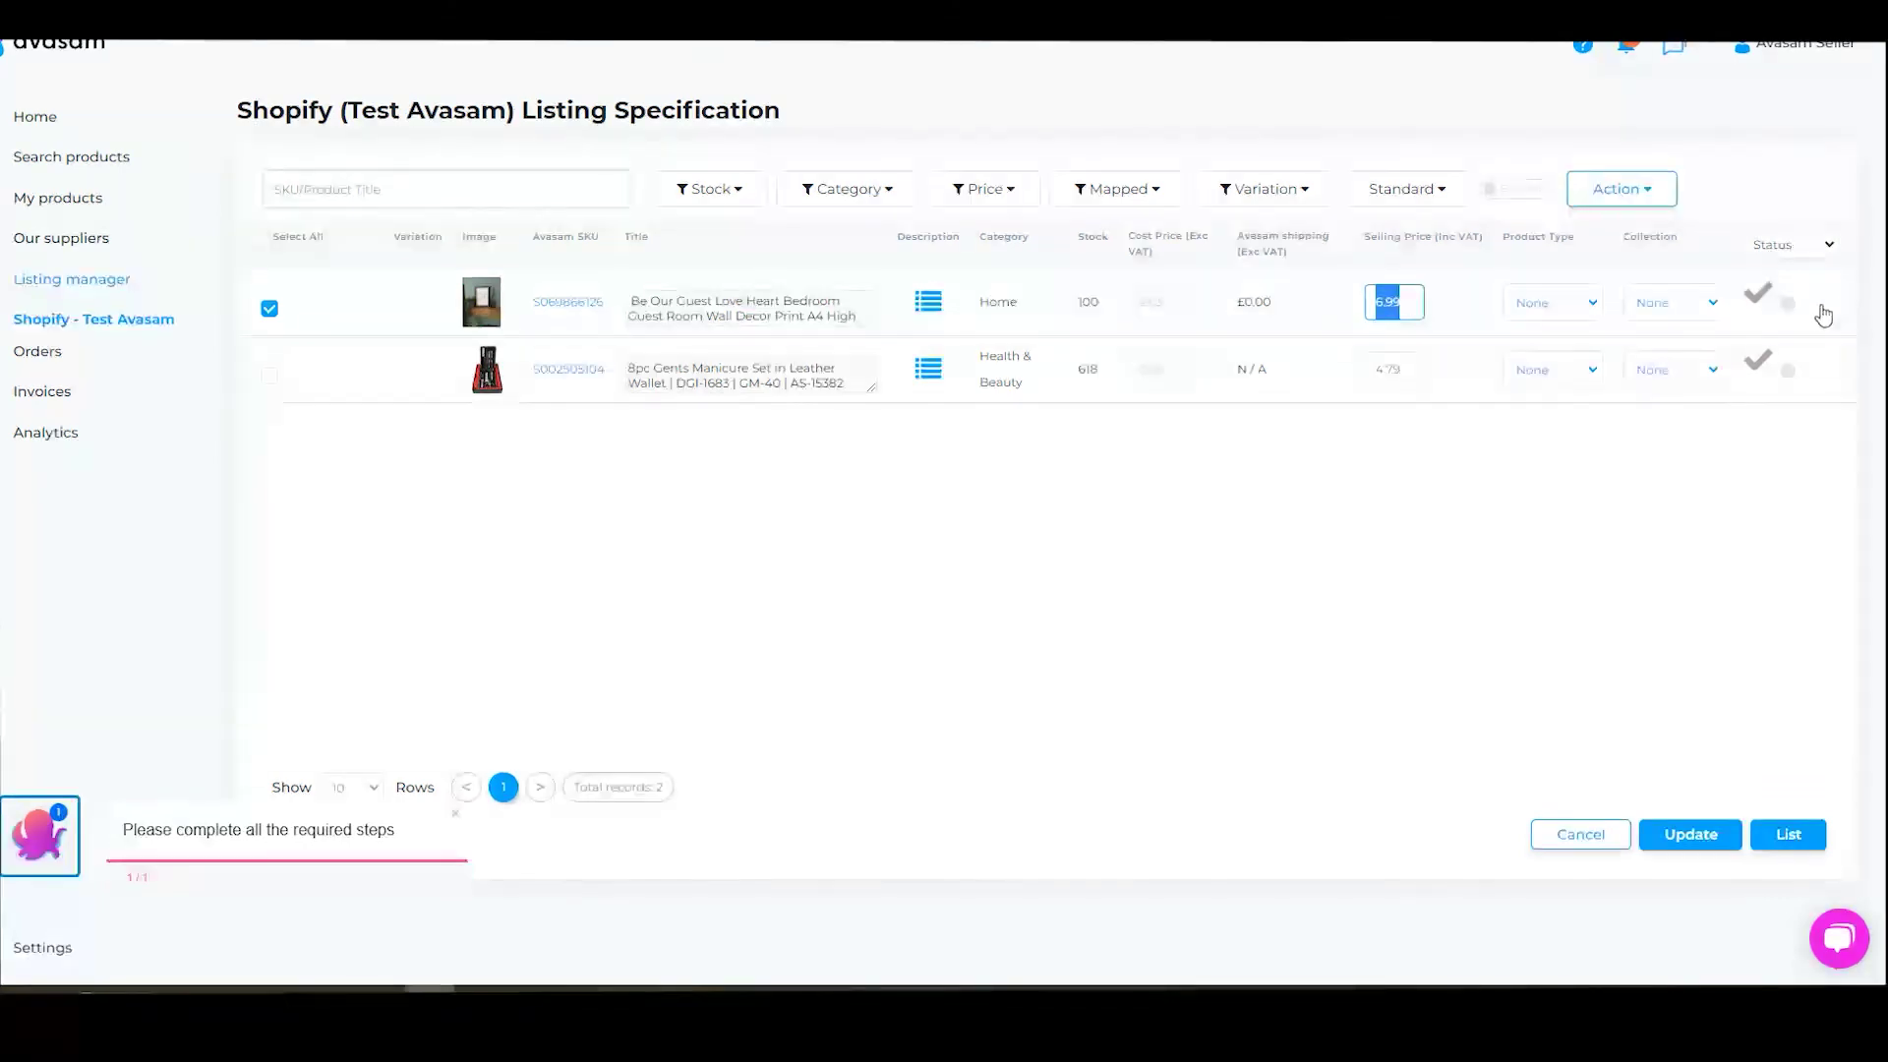
{"action": "left_click", "coordinate": [1788, 834]}
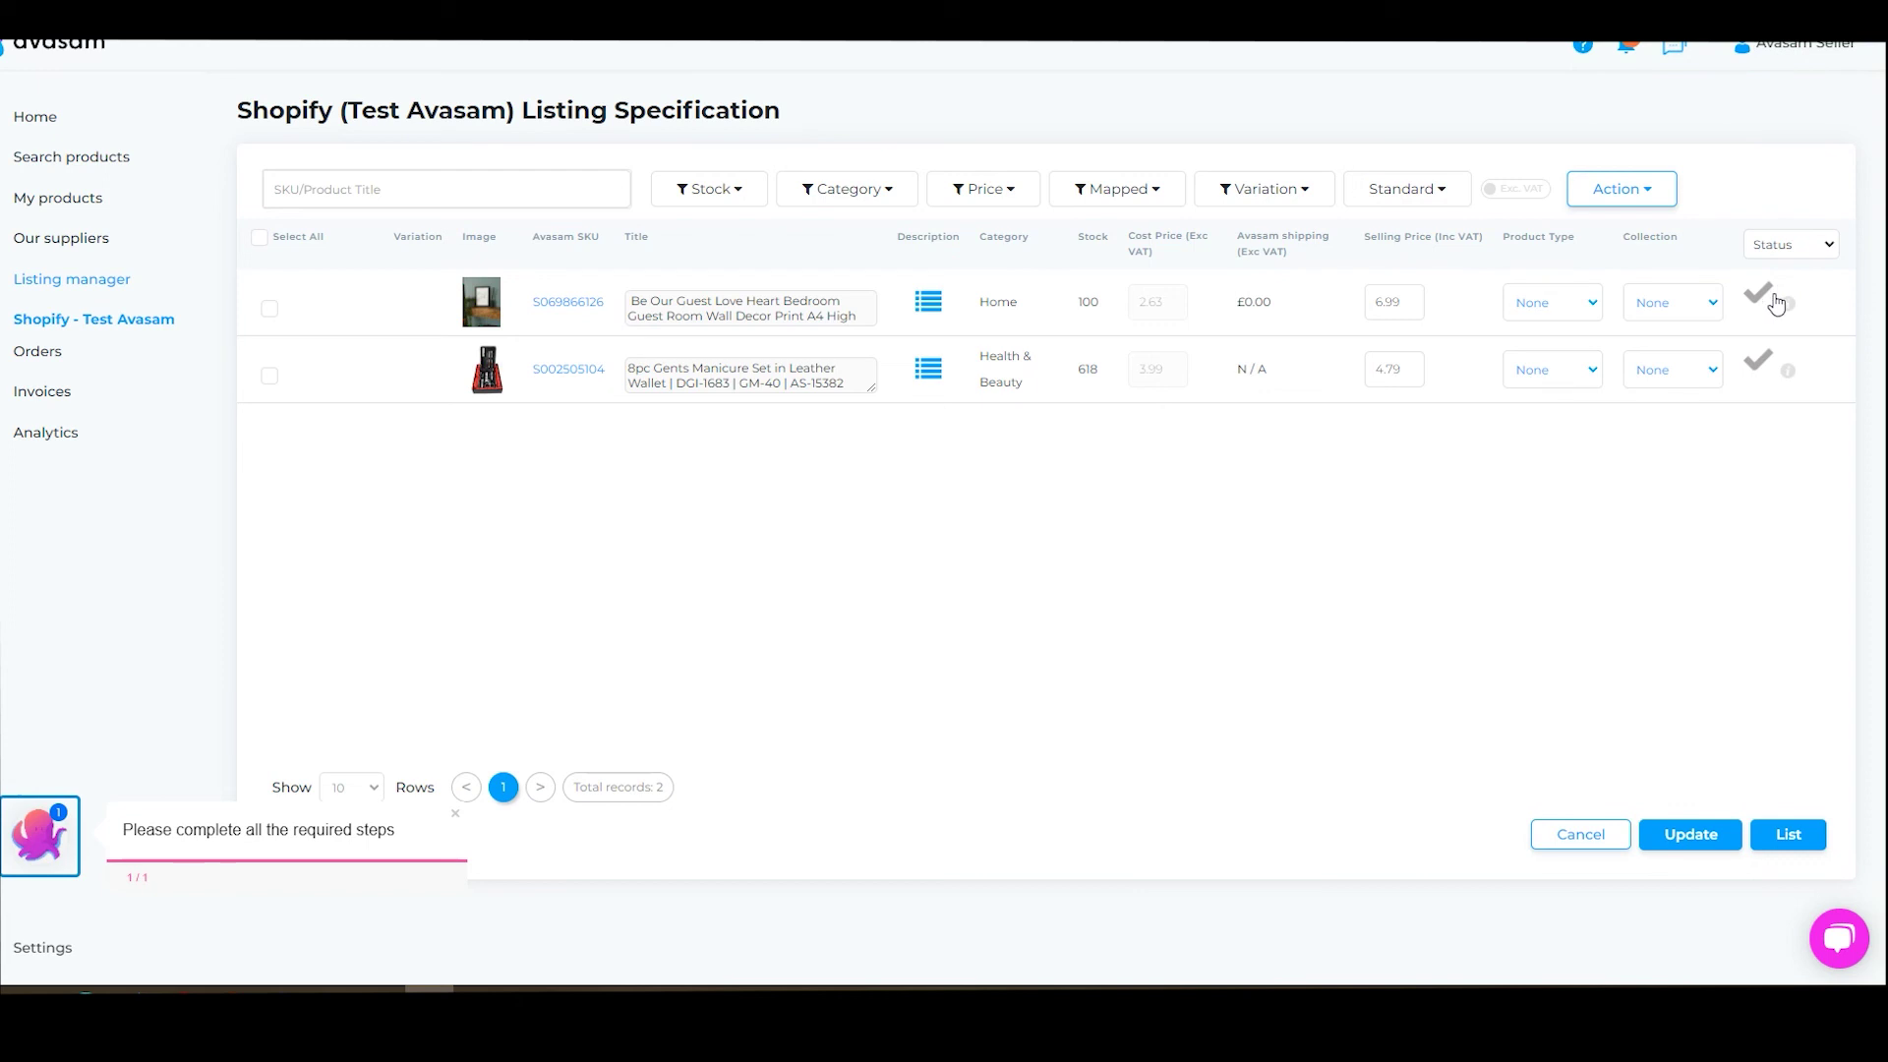
Filter the Shopify listings by Listed and by Not Listed status, resetting the filter to show all products after each check
{"action": "left_click", "coordinate": [1787, 248]}
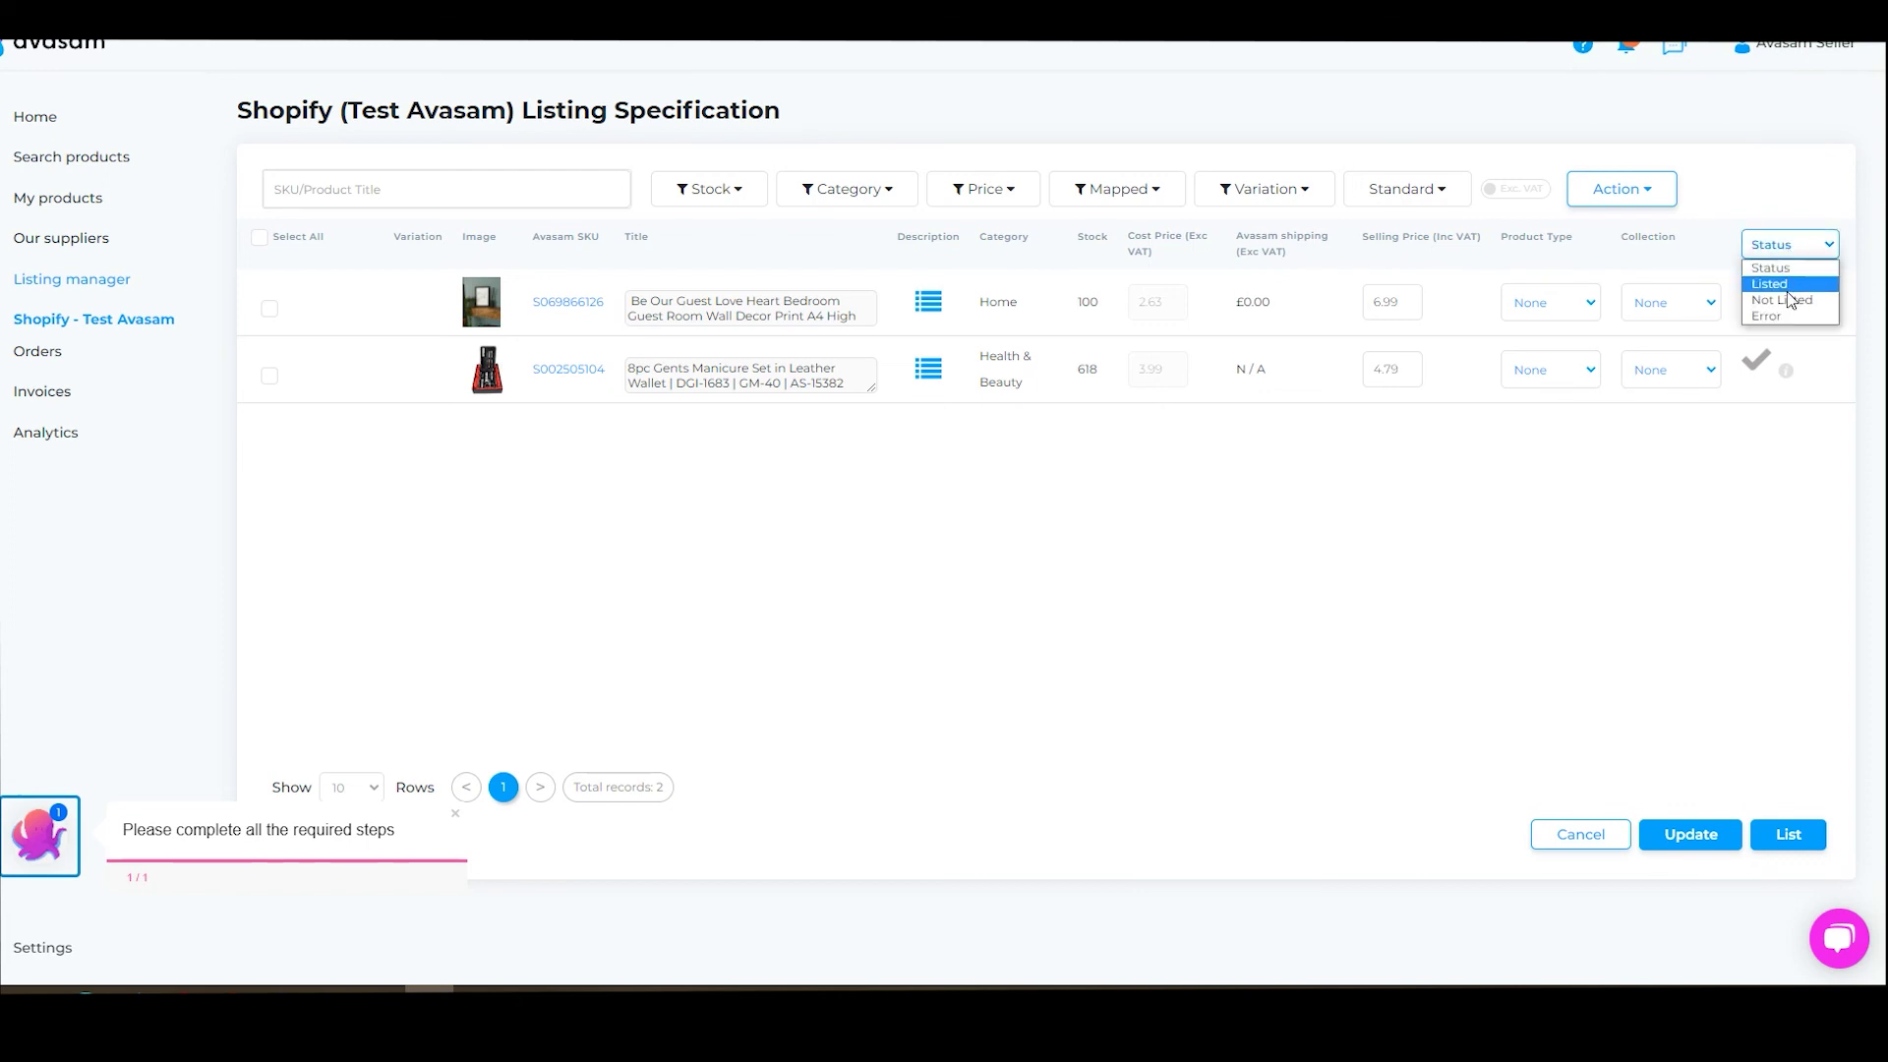
{"action": "left_click", "coordinate": [1785, 289]}
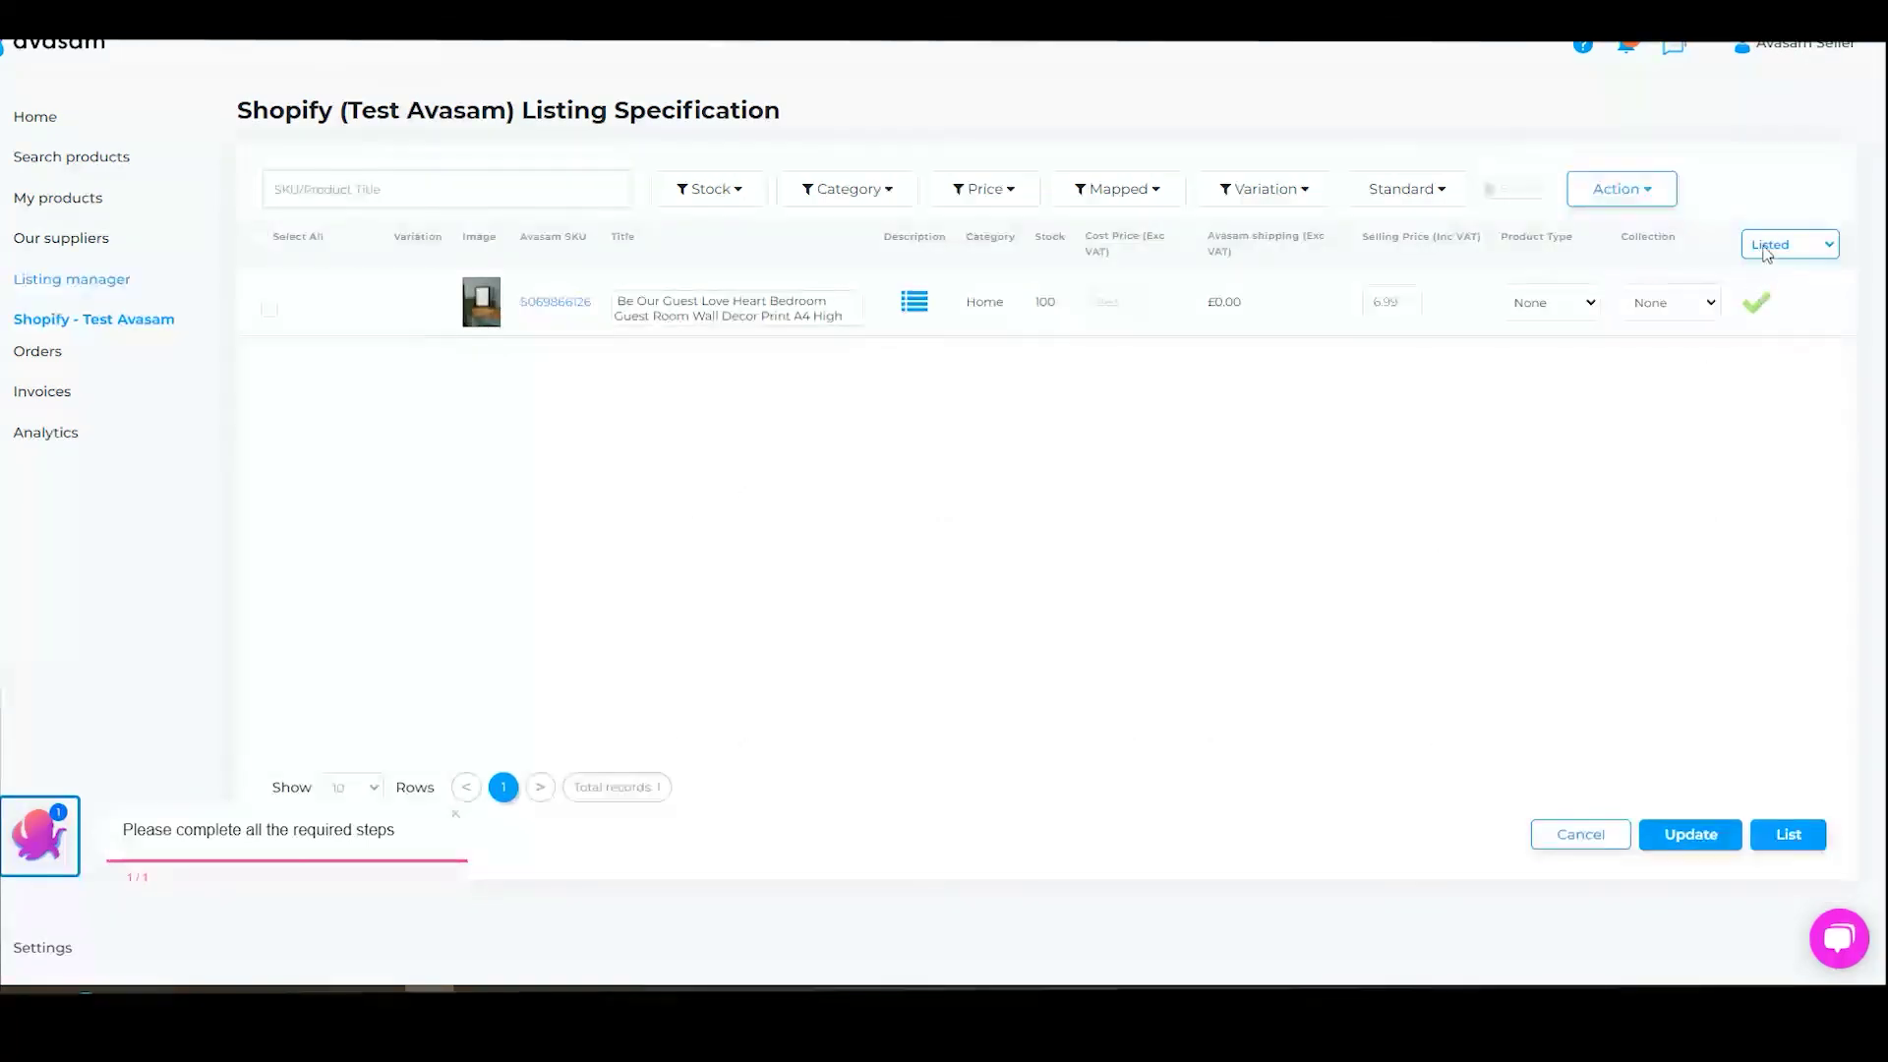
{"action": "left_click", "coordinate": [1780, 248]}
{"action": "left_click", "coordinate": [1776, 263]}
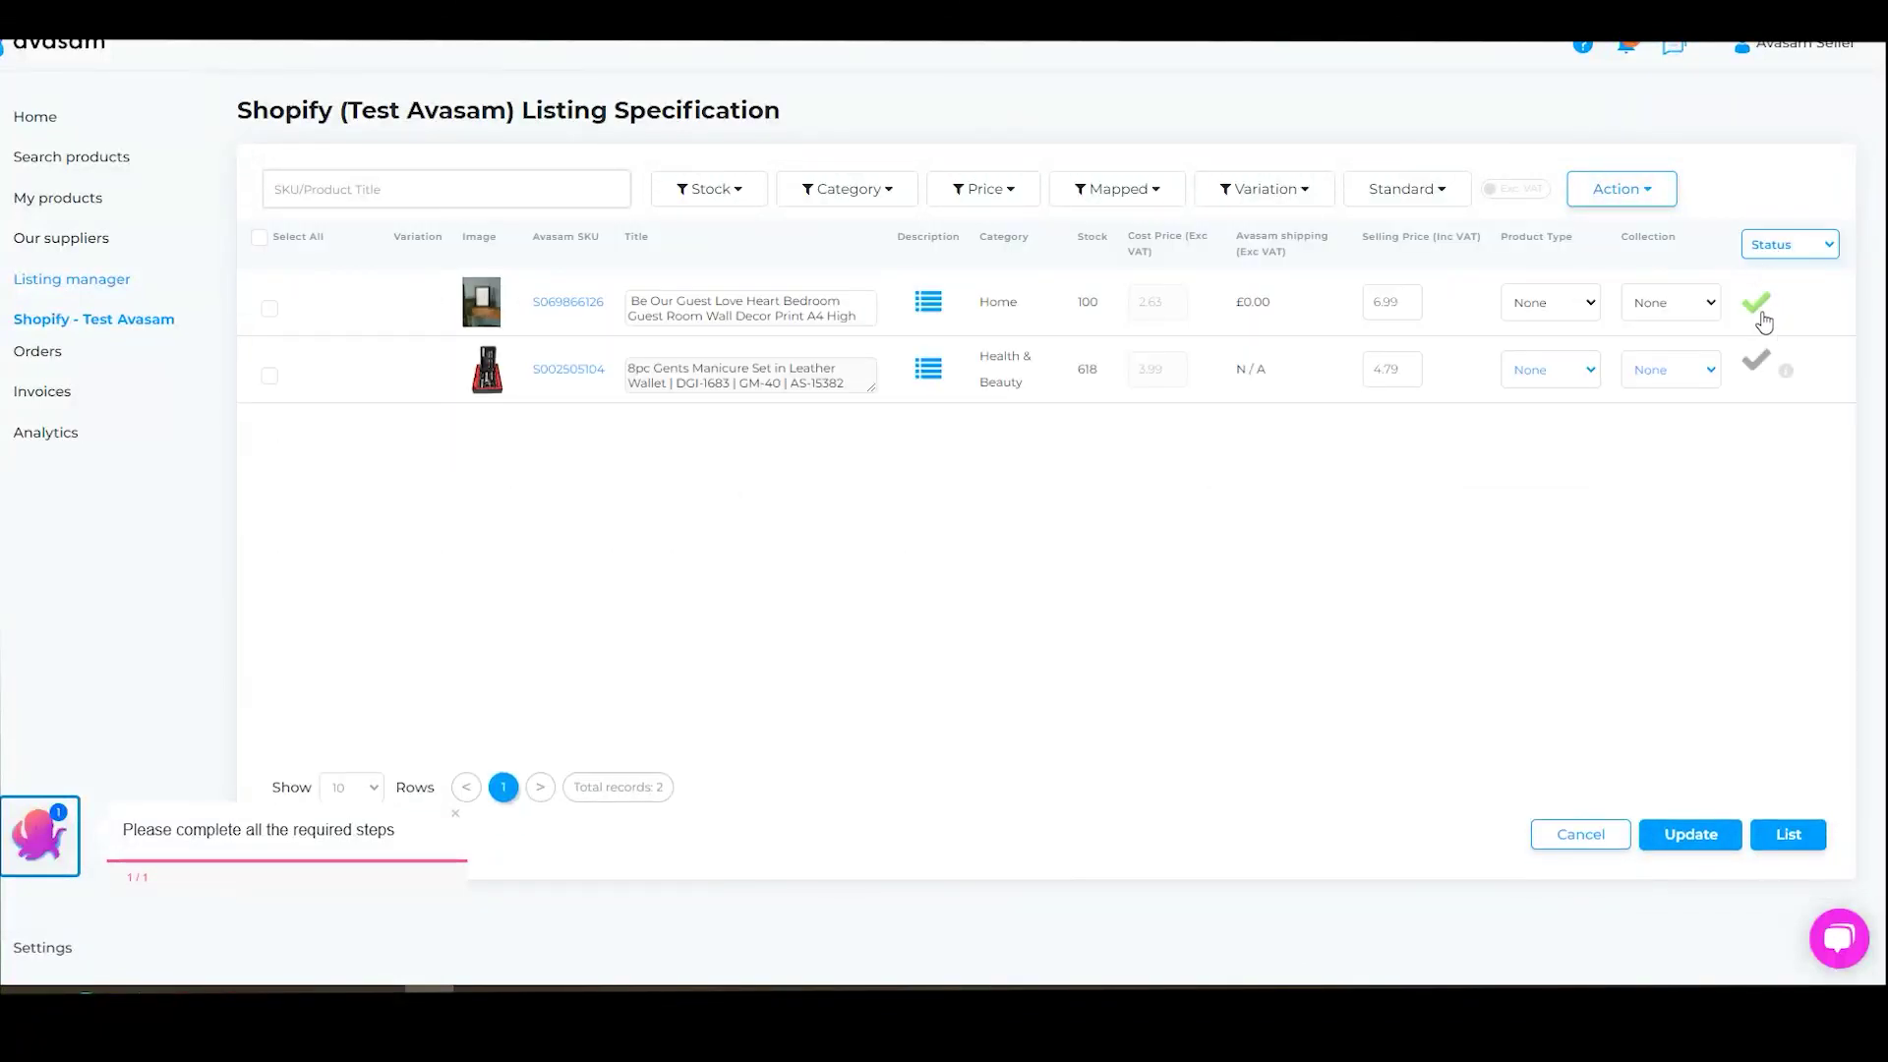
{"action": "left_click", "coordinate": [1779, 252]}
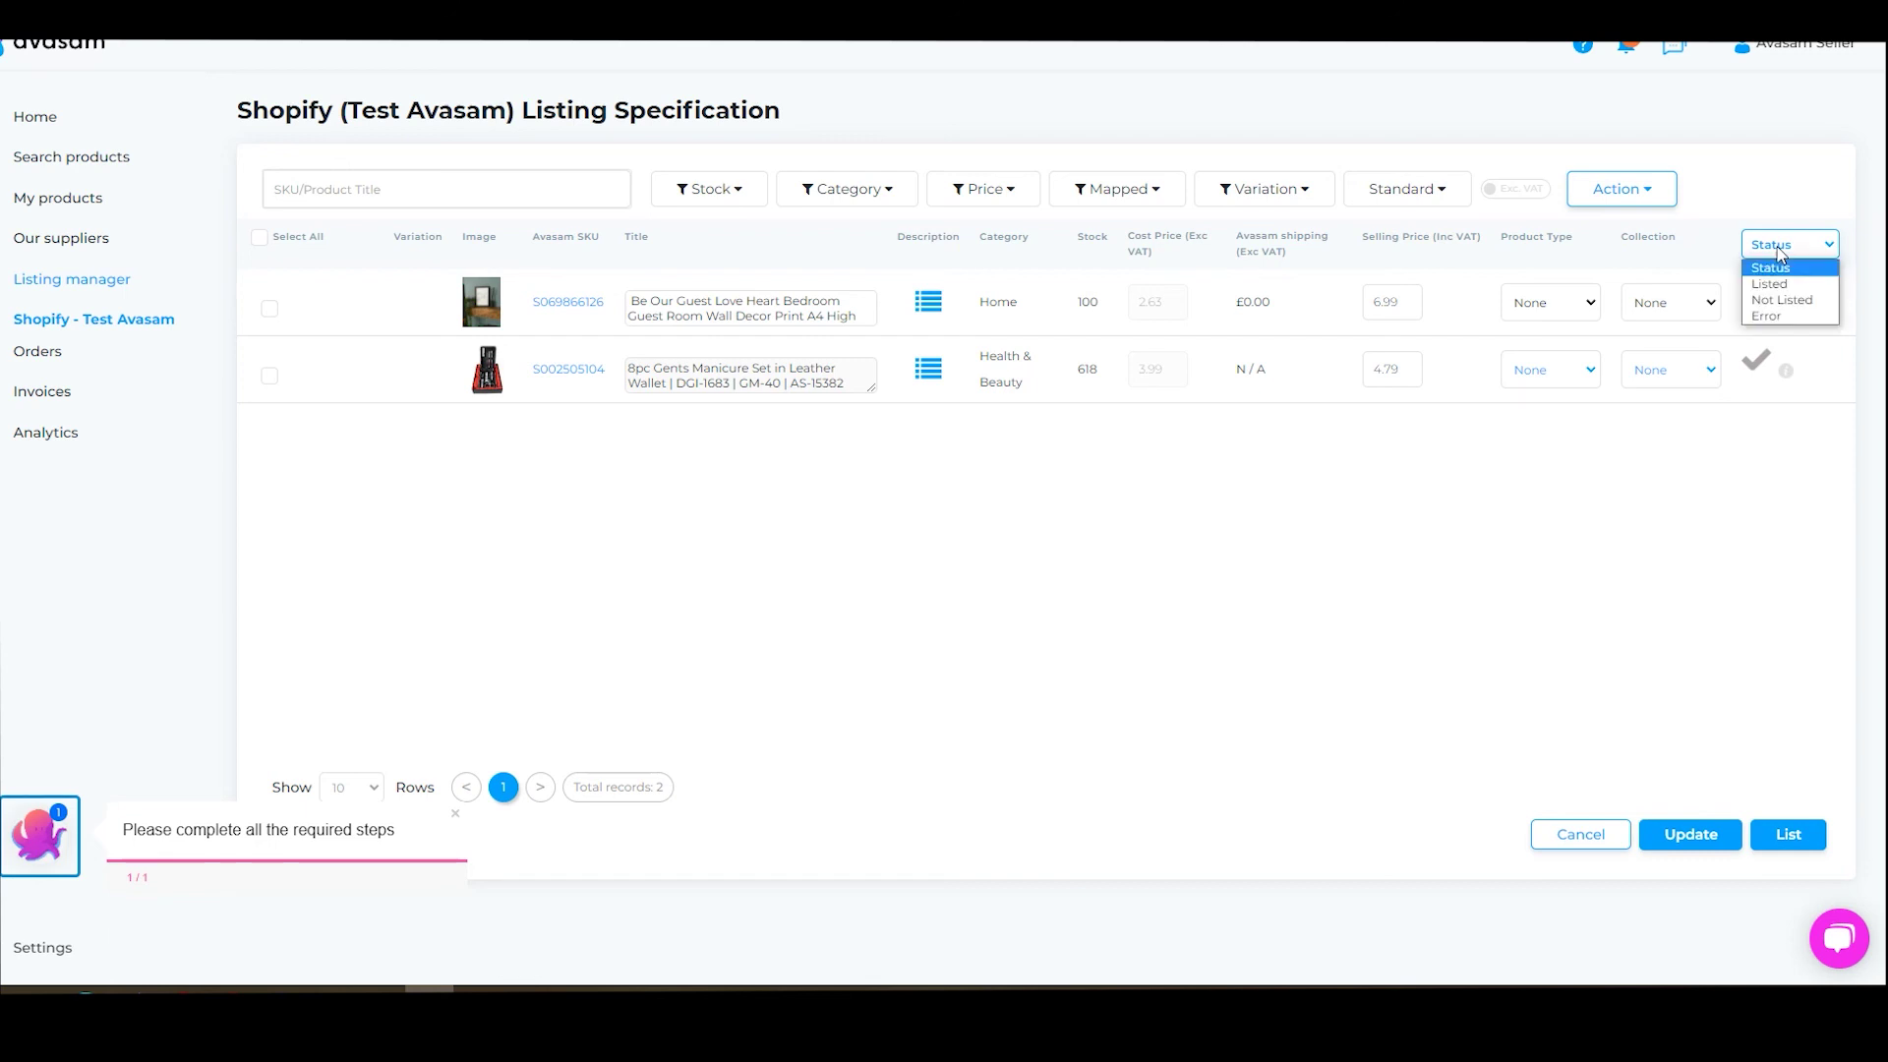
{"action": "left_click", "coordinate": [1781, 299]}
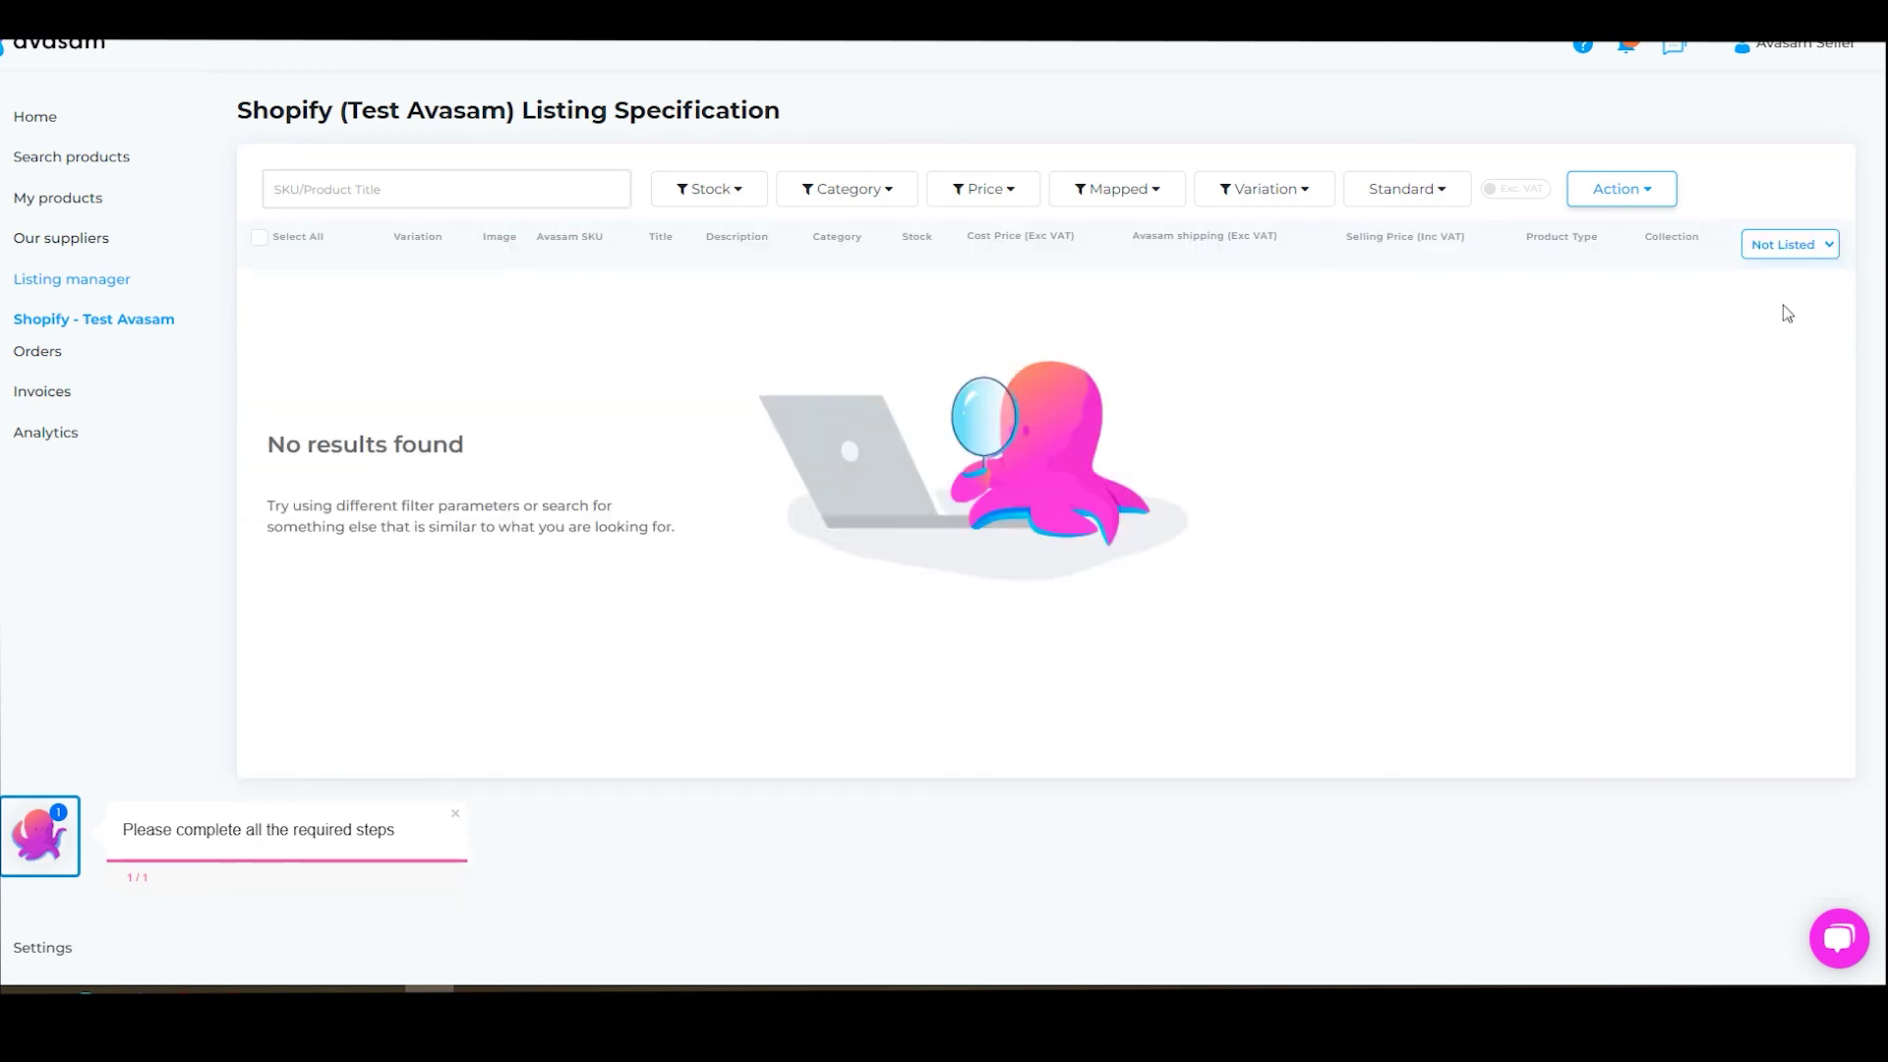
{"action": "left_click", "coordinate": [1780, 245]}
{"action": "left_click", "coordinate": [1777, 270]}
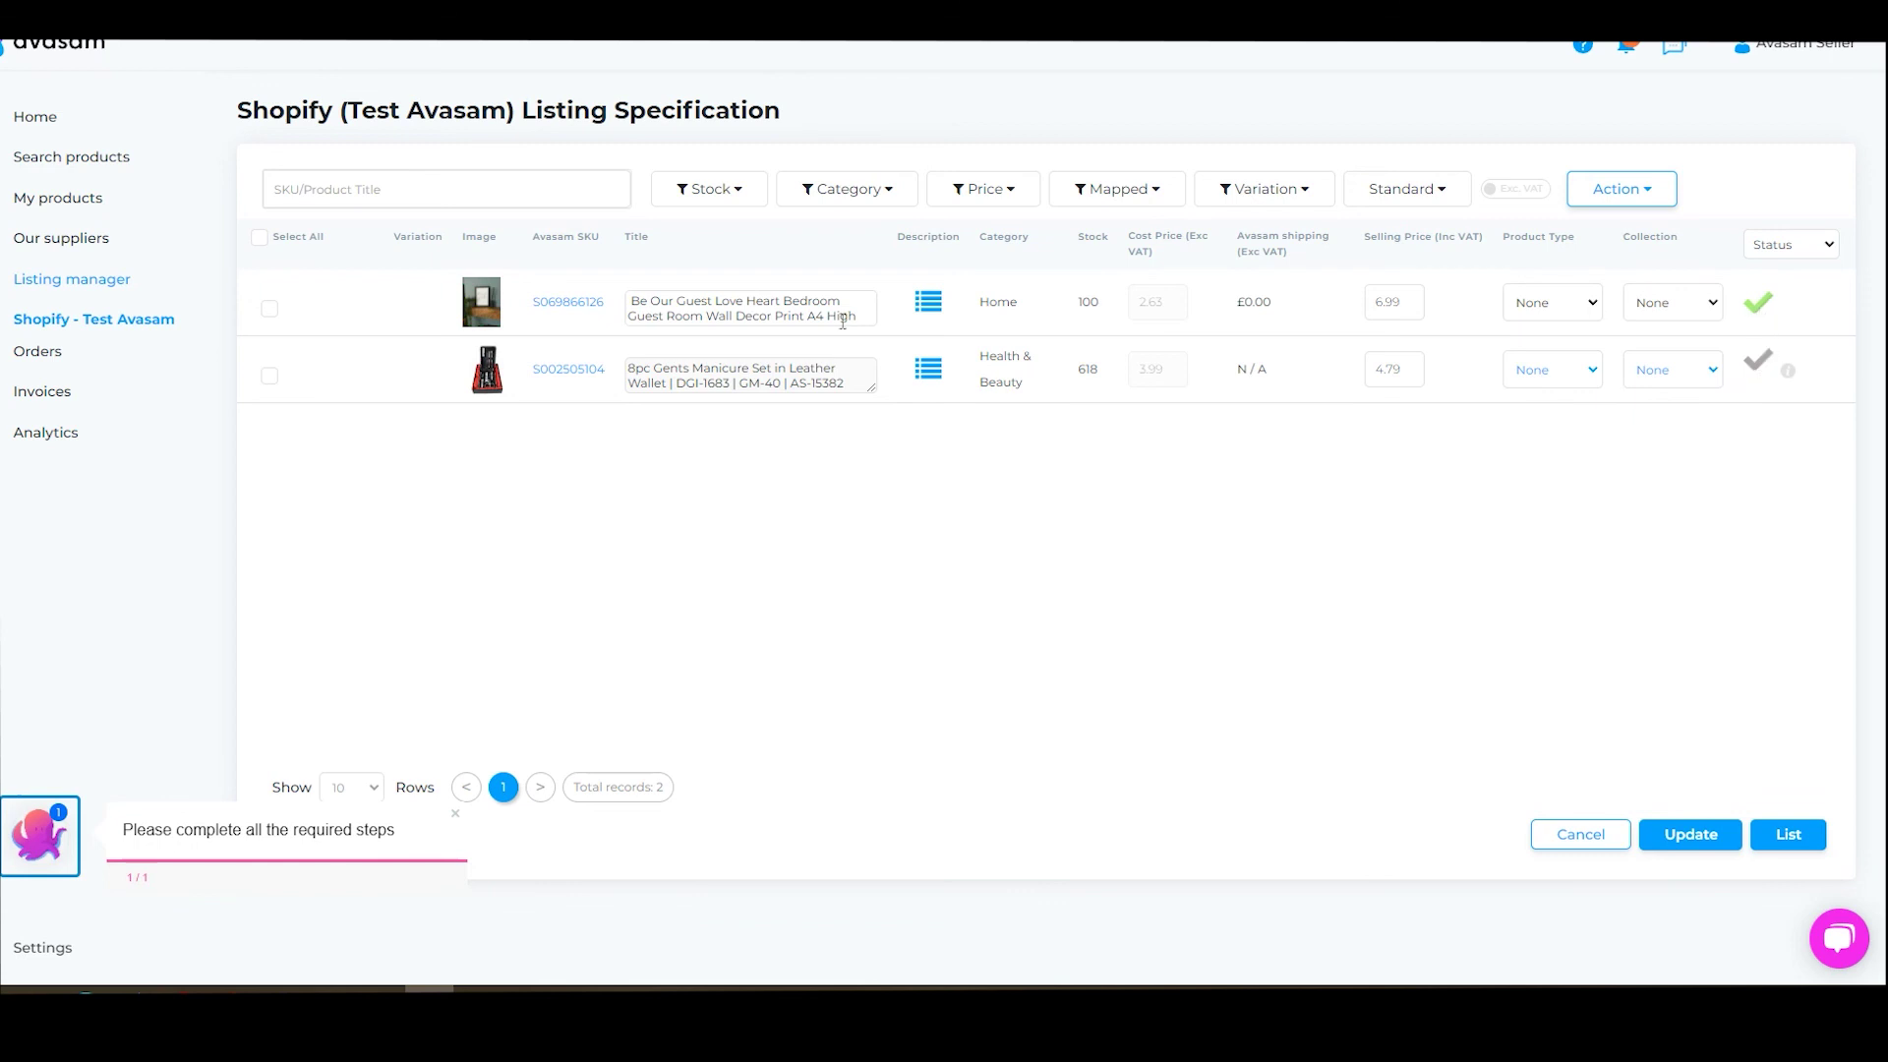
{"action": "left_click", "coordinate": [1812, 249]}
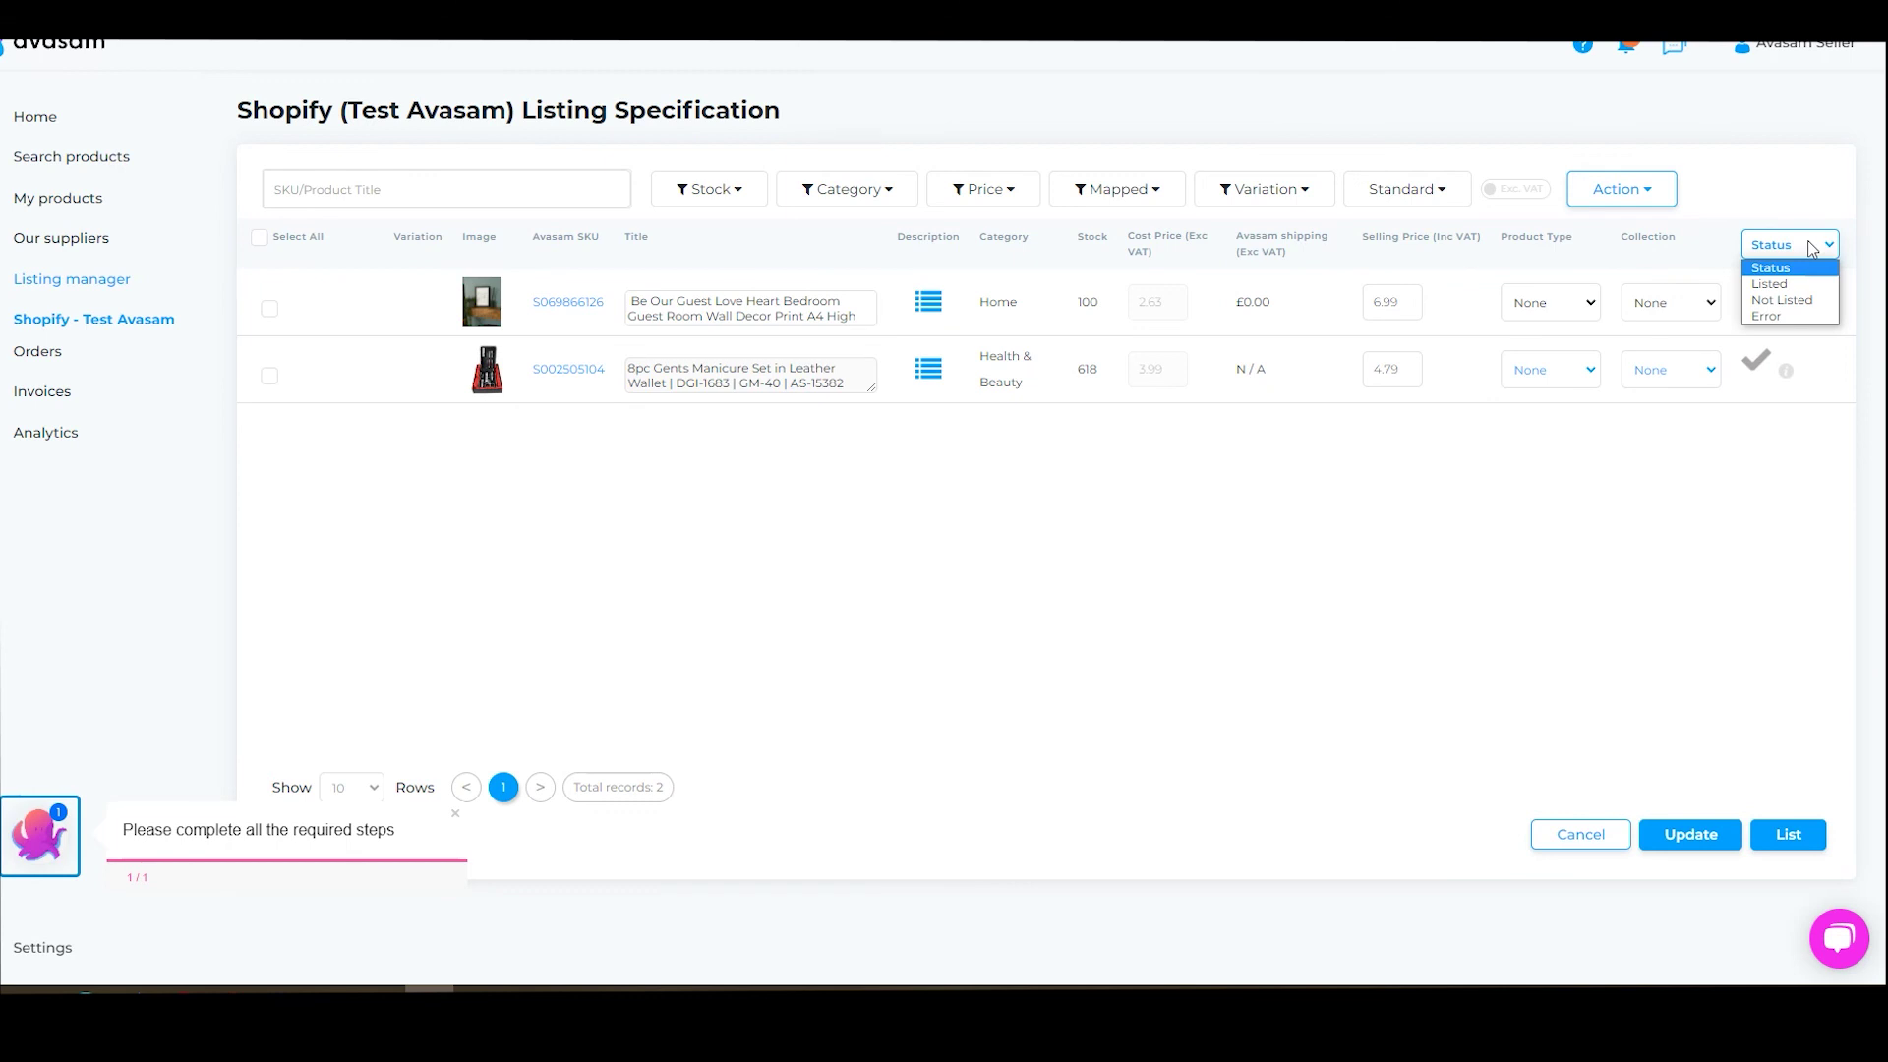
{"action": "left_click", "coordinate": [1812, 247]}
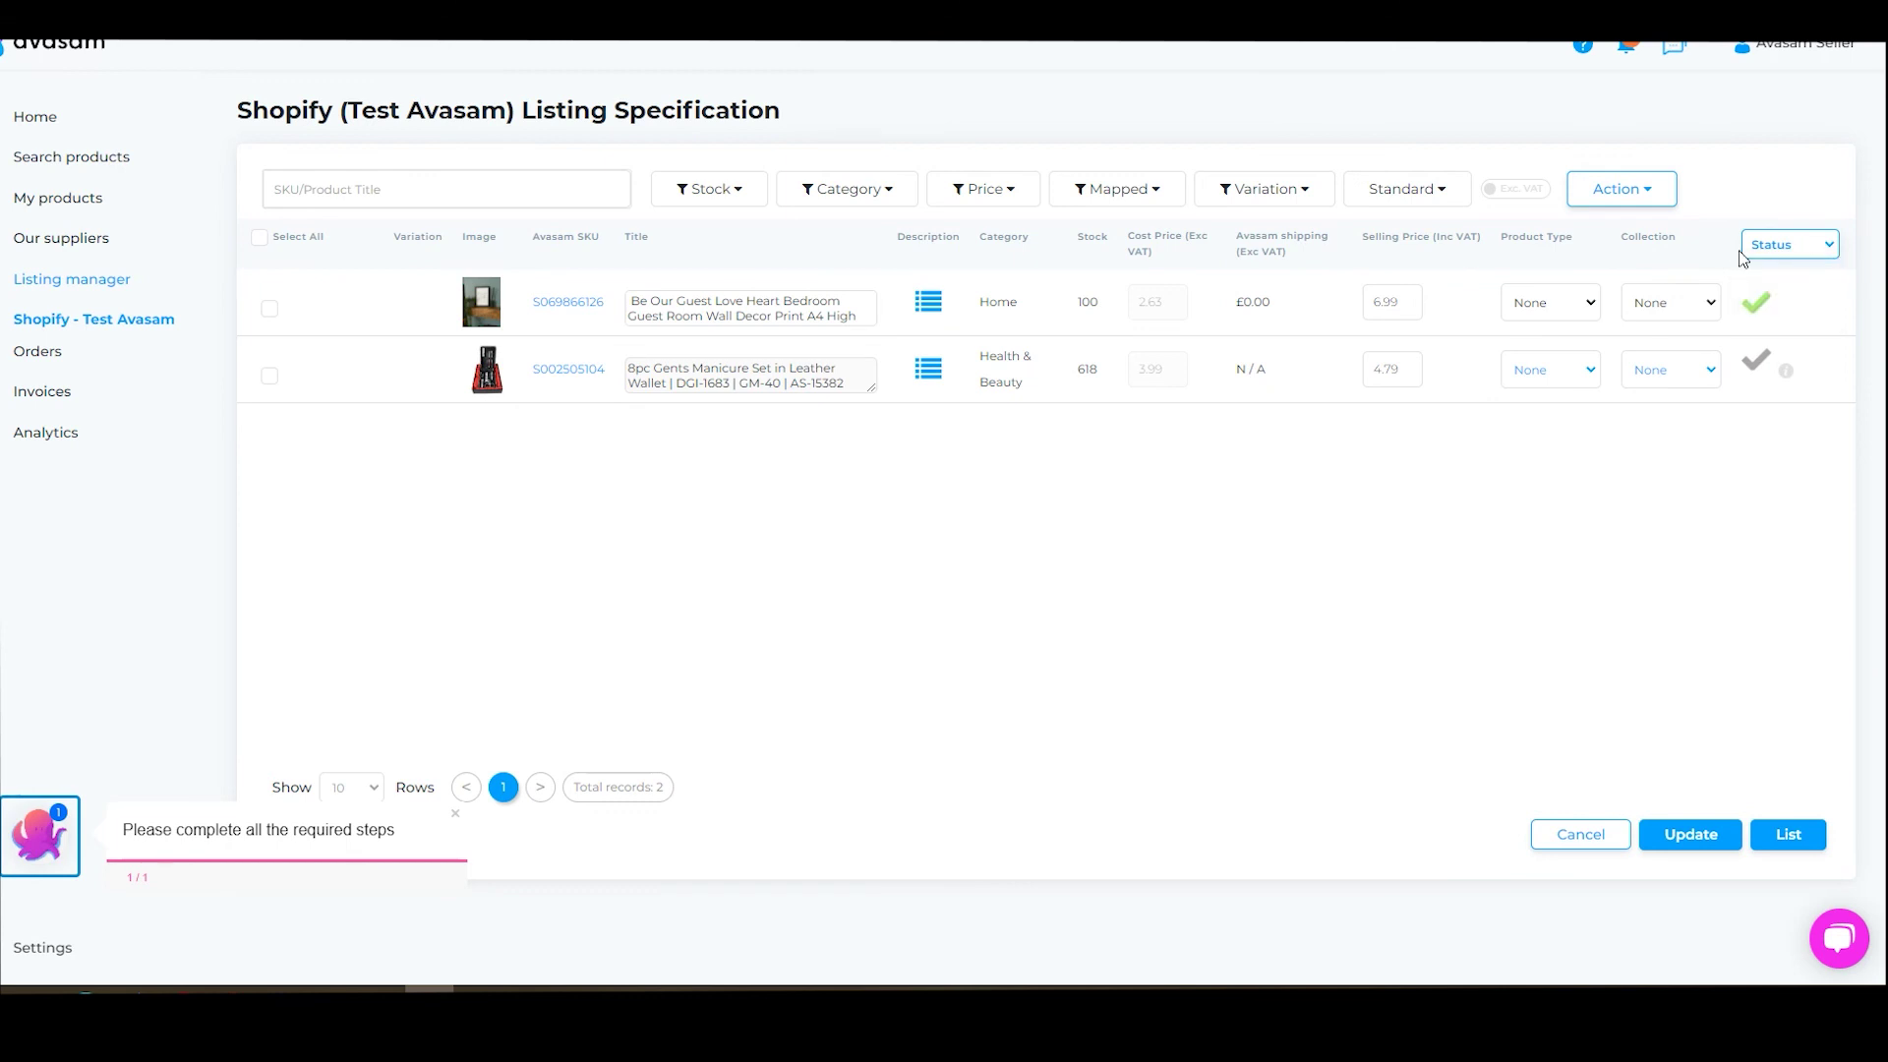
View the Be Our Guest print's description without changing it, and open its title for editing
{"action": "left_click", "coordinate": [931, 312]}
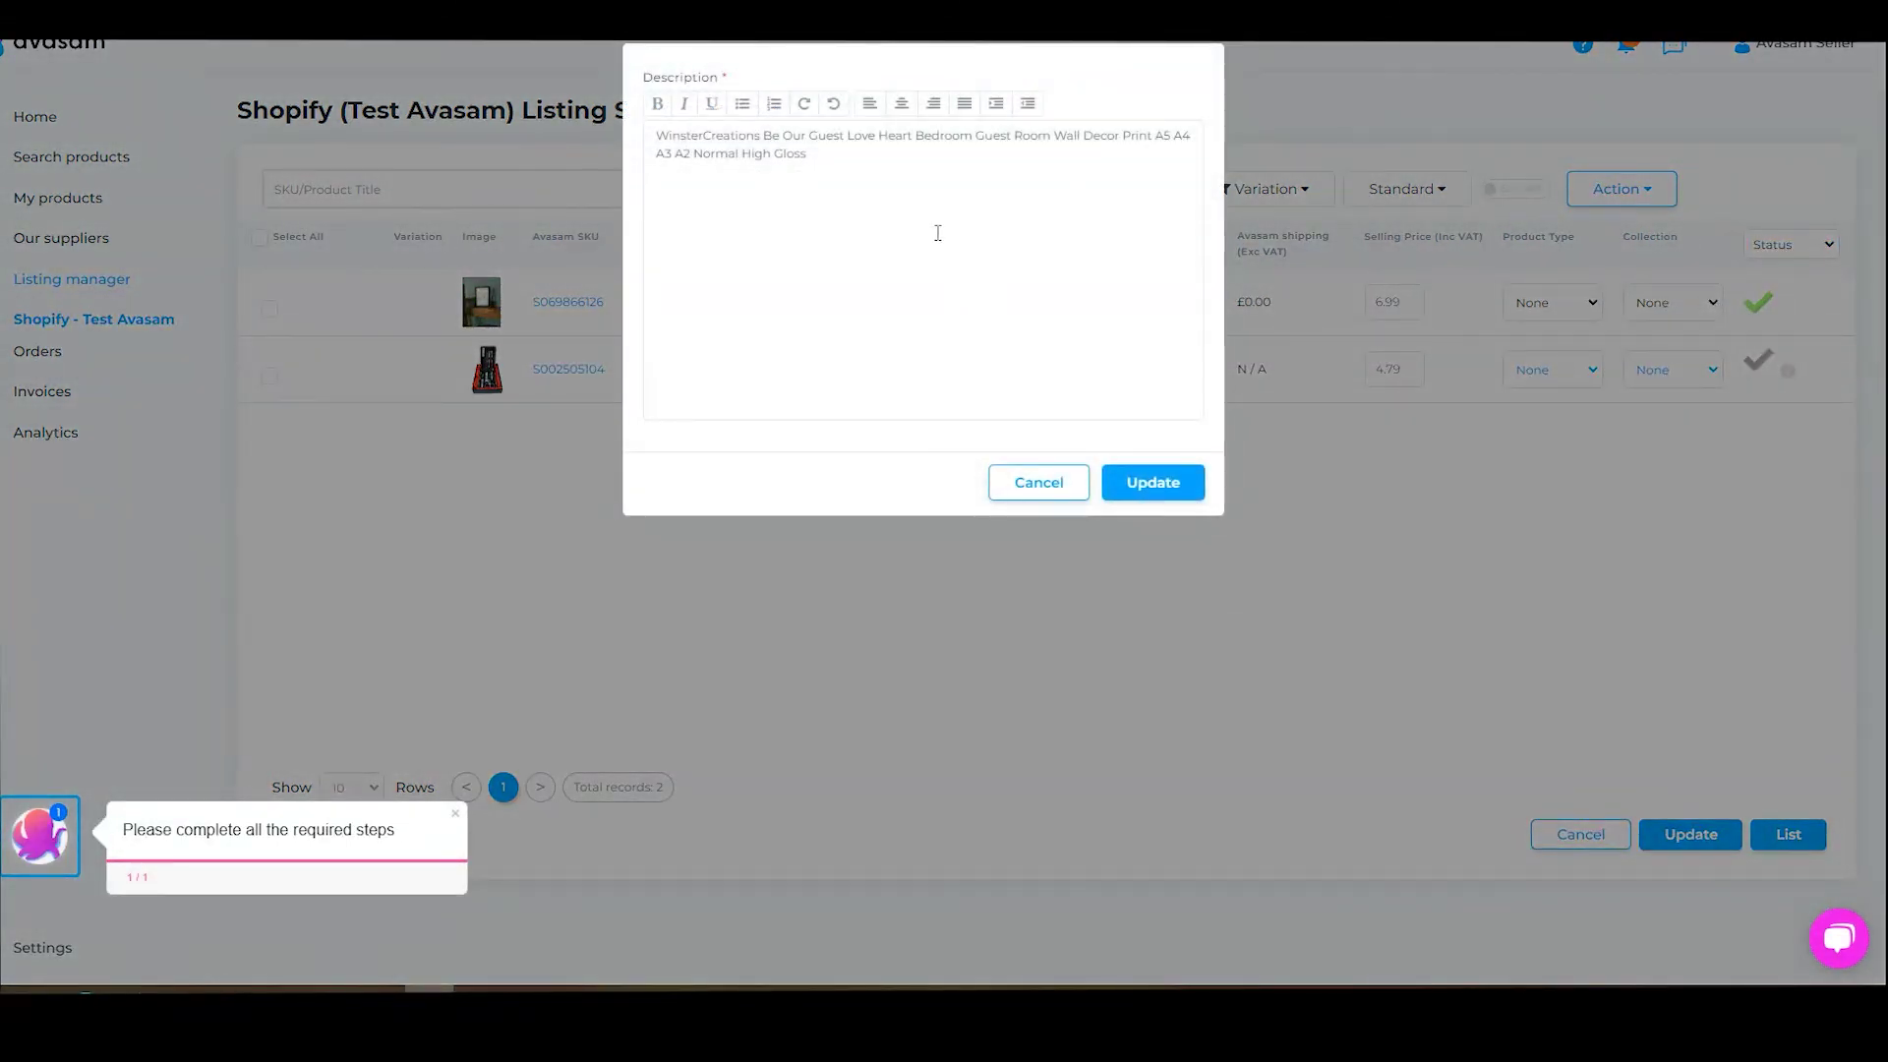
{"action": "left_click", "coordinate": [1036, 480]}
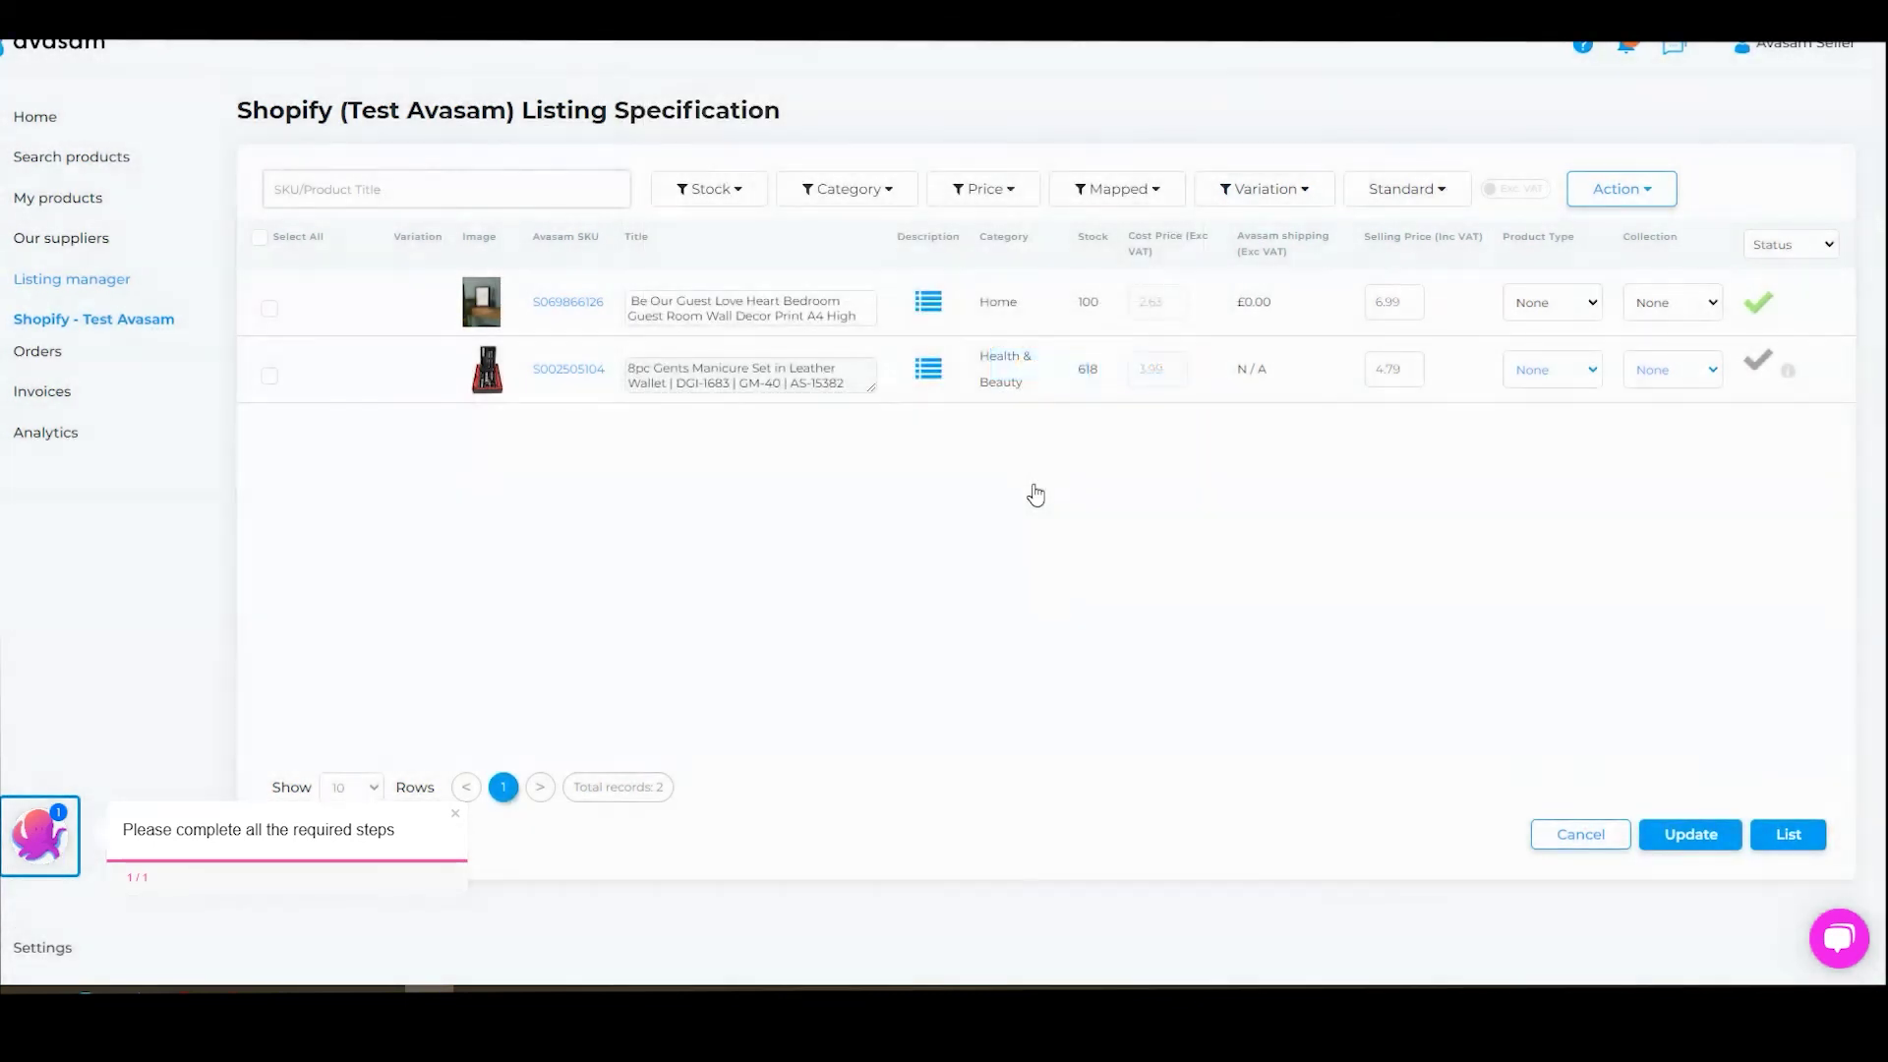
{"action": "triple_click", "coordinate": [675, 302]}
{"action": "left_click", "coordinate": [675, 303]}
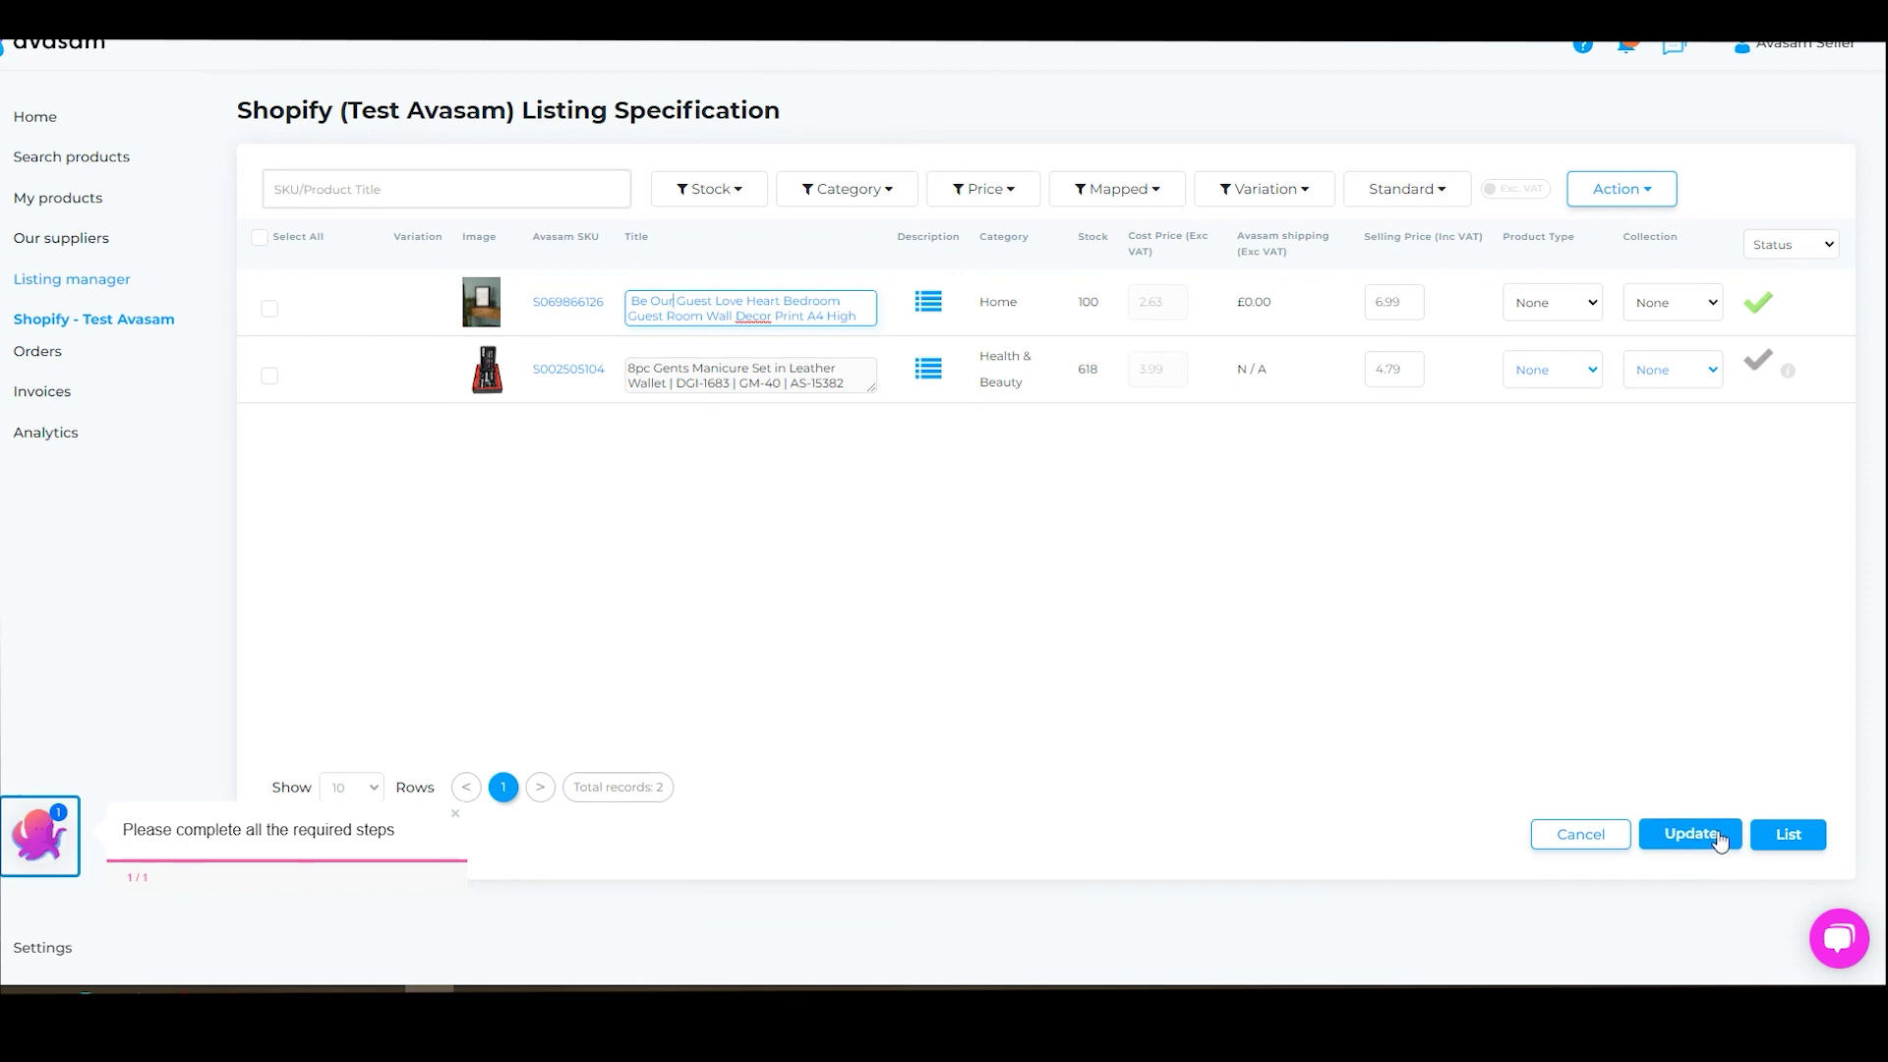
Select the listed Be Our Guest print and submit an update of its Shopify listing
{"action": "left_click", "coordinate": [282, 318]}
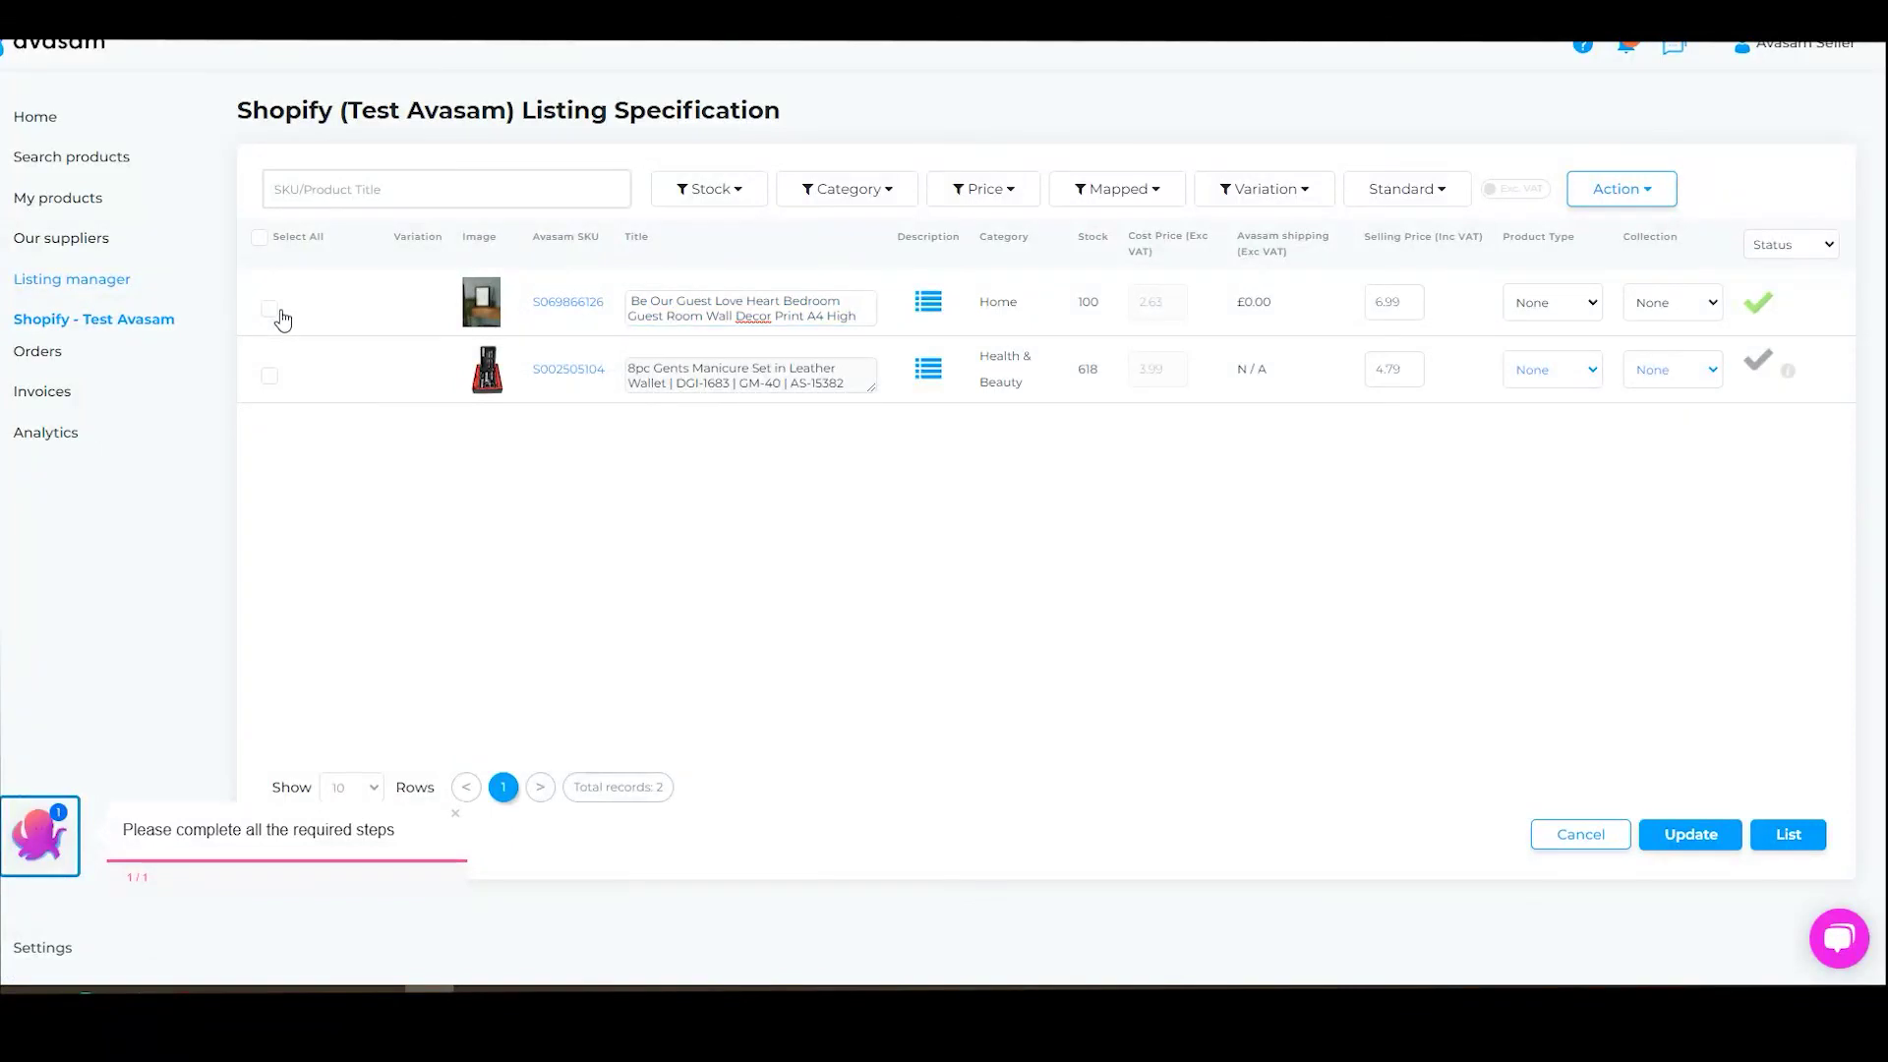
{"action": "left_click", "coordinate": [270, 311]}
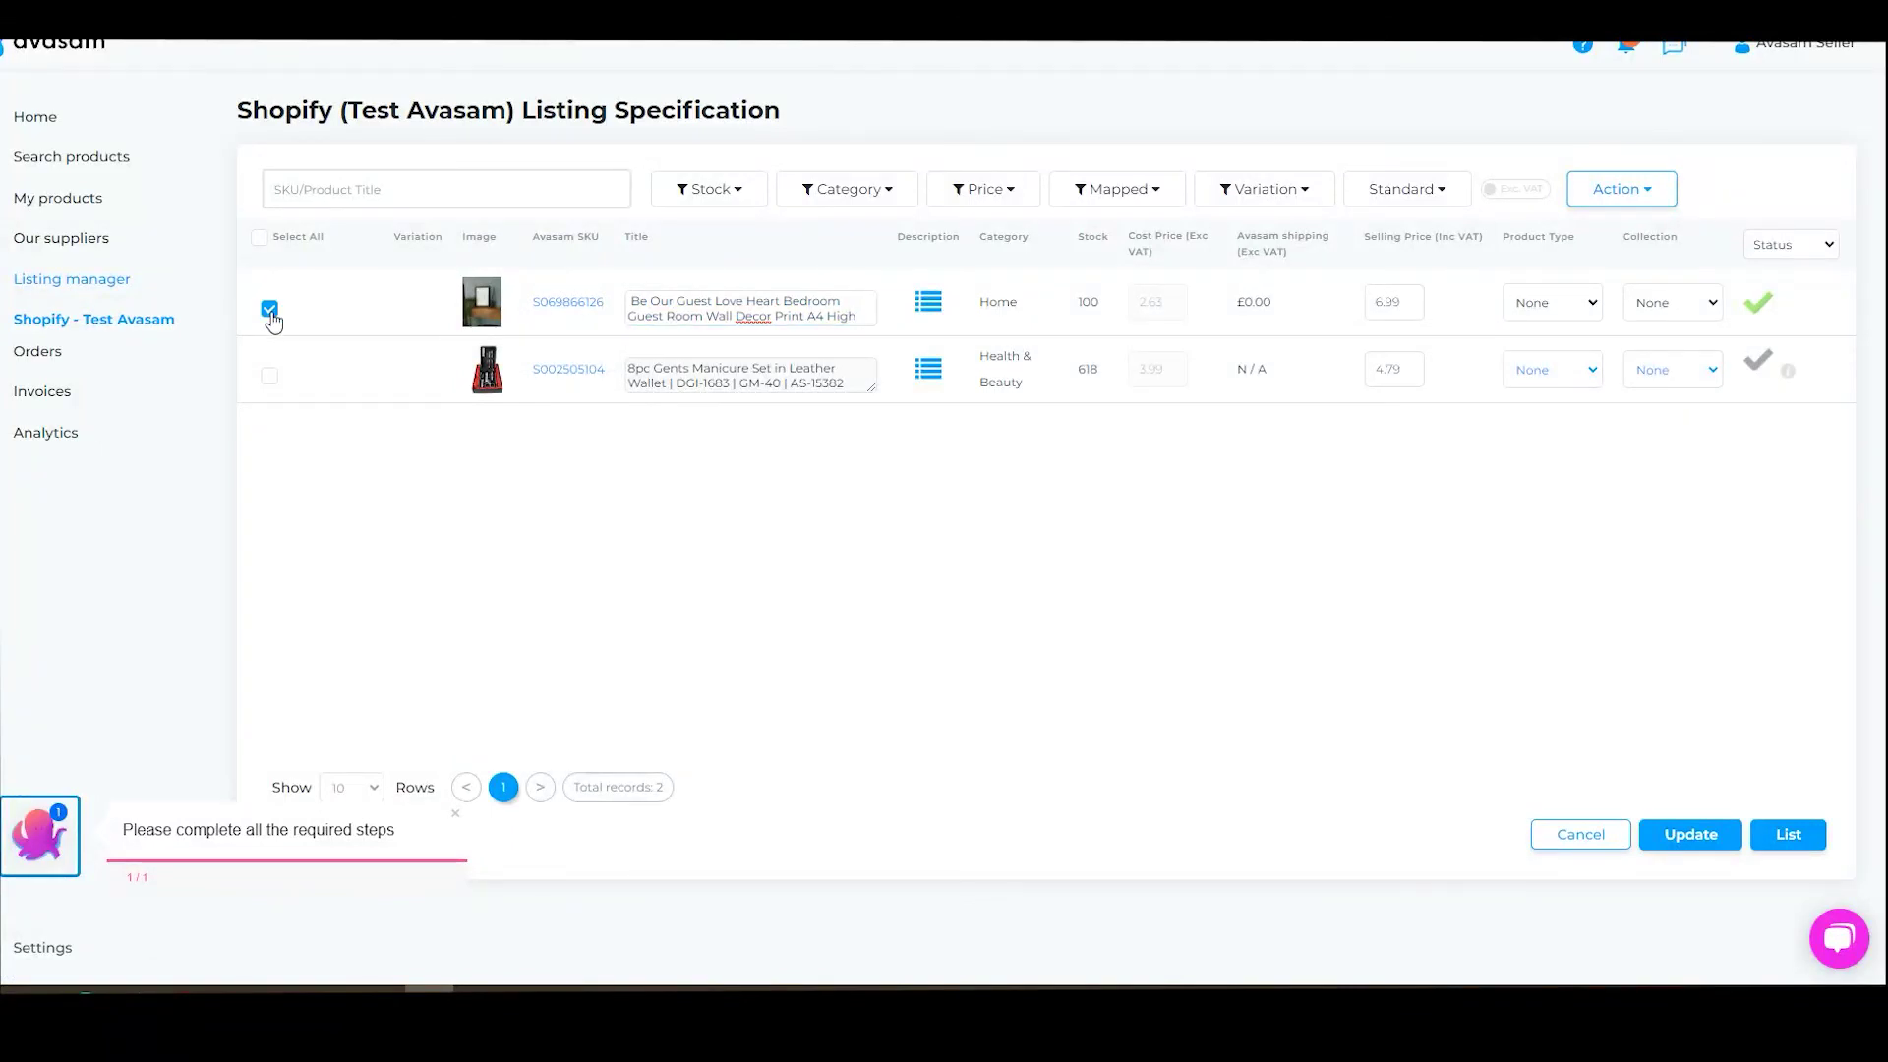
{"action": "left_click", "coordinate": [1672, 834]}
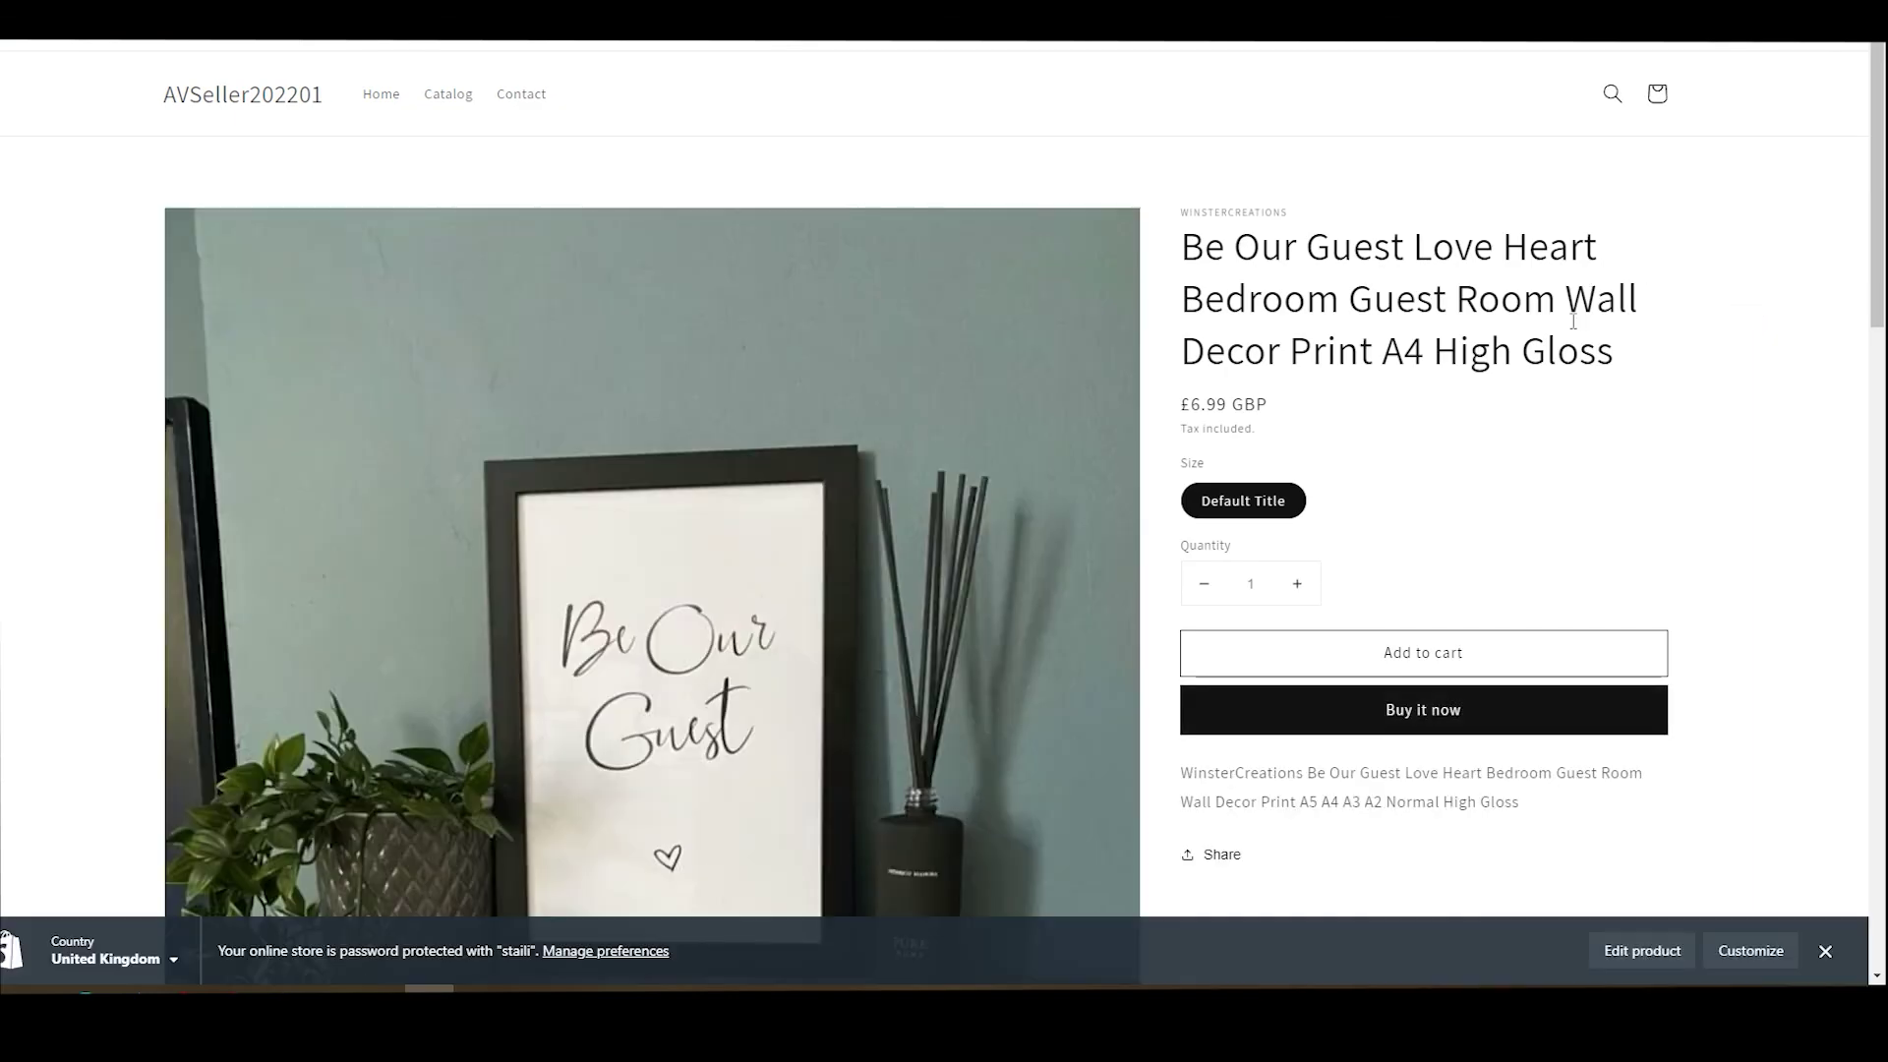
Examine the Be Our Guest print's page in the Shopify storefront and check the help options back in Avasam
{"action": "scroll", "coordinate": [1593, 463], "scroll_direction": "down", "scroll_amount": 2}
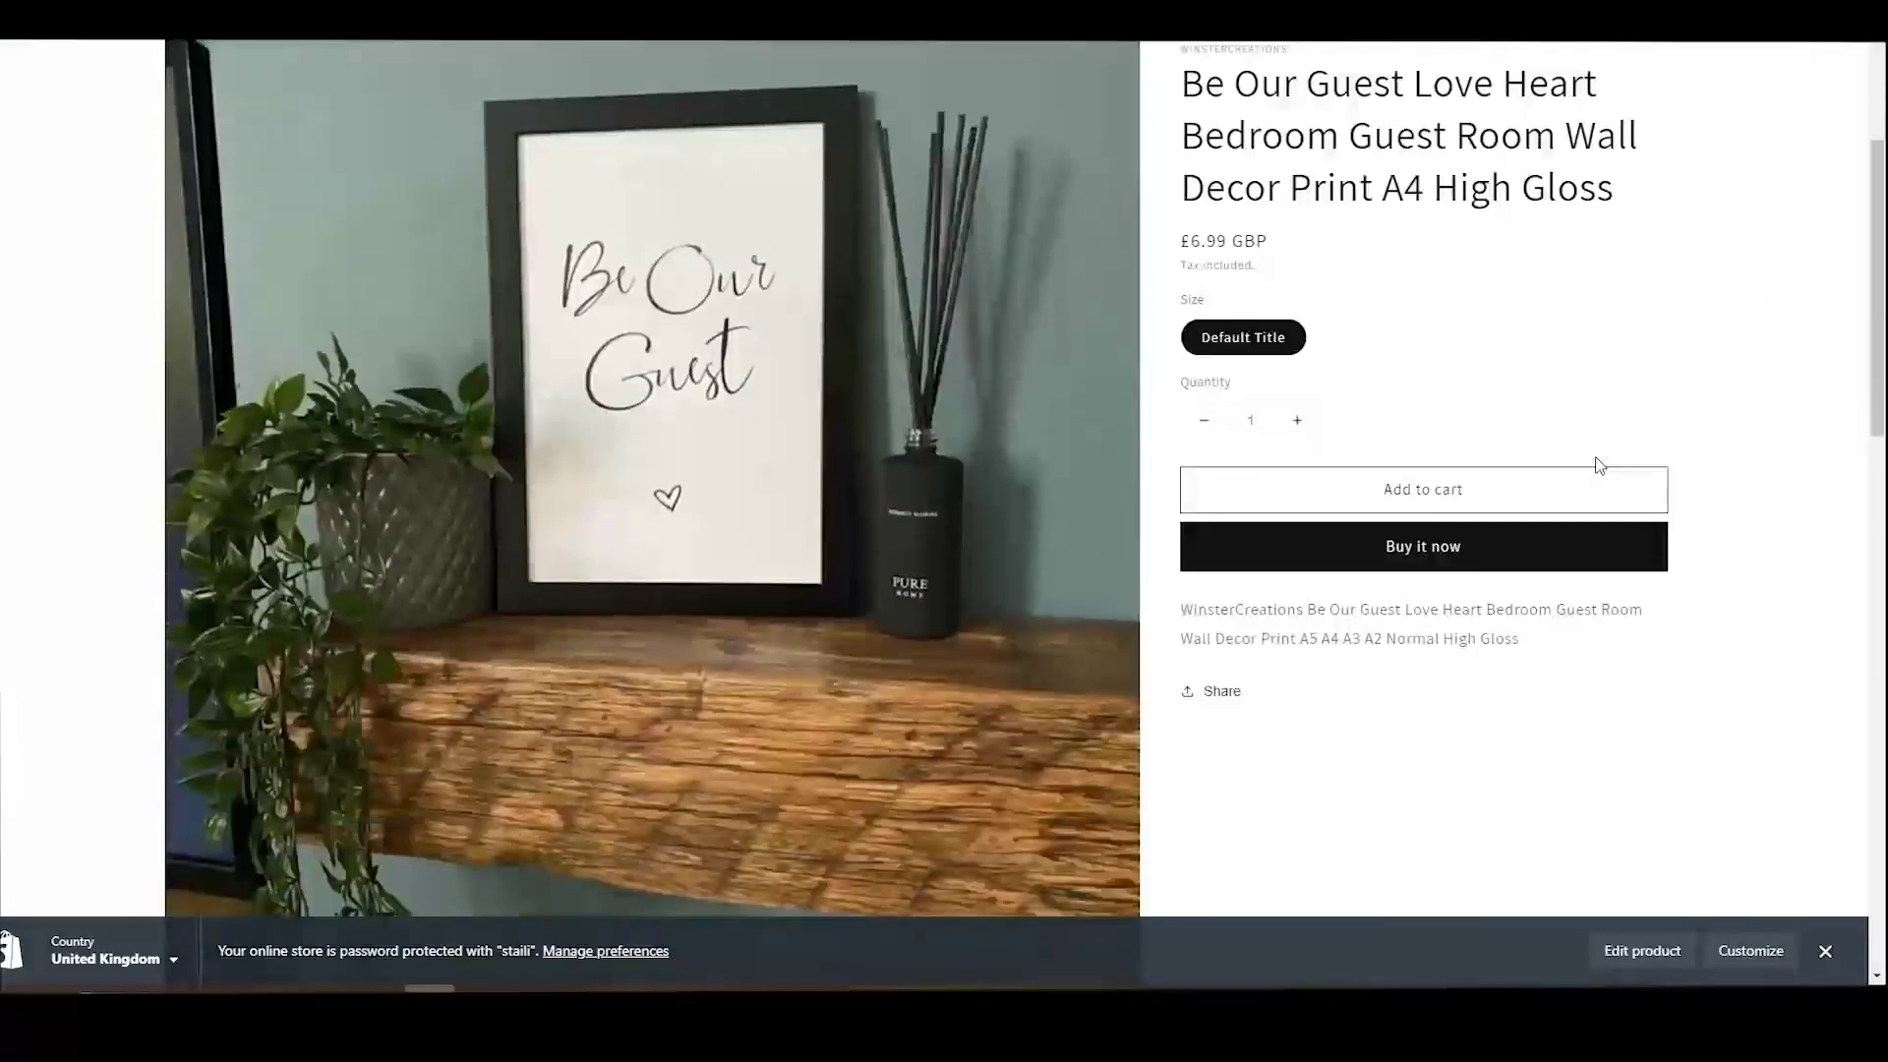
{"action": "scroll", "coordinate": [1597, 464], "scroll_direction": "up", "scroll_amount": 2}
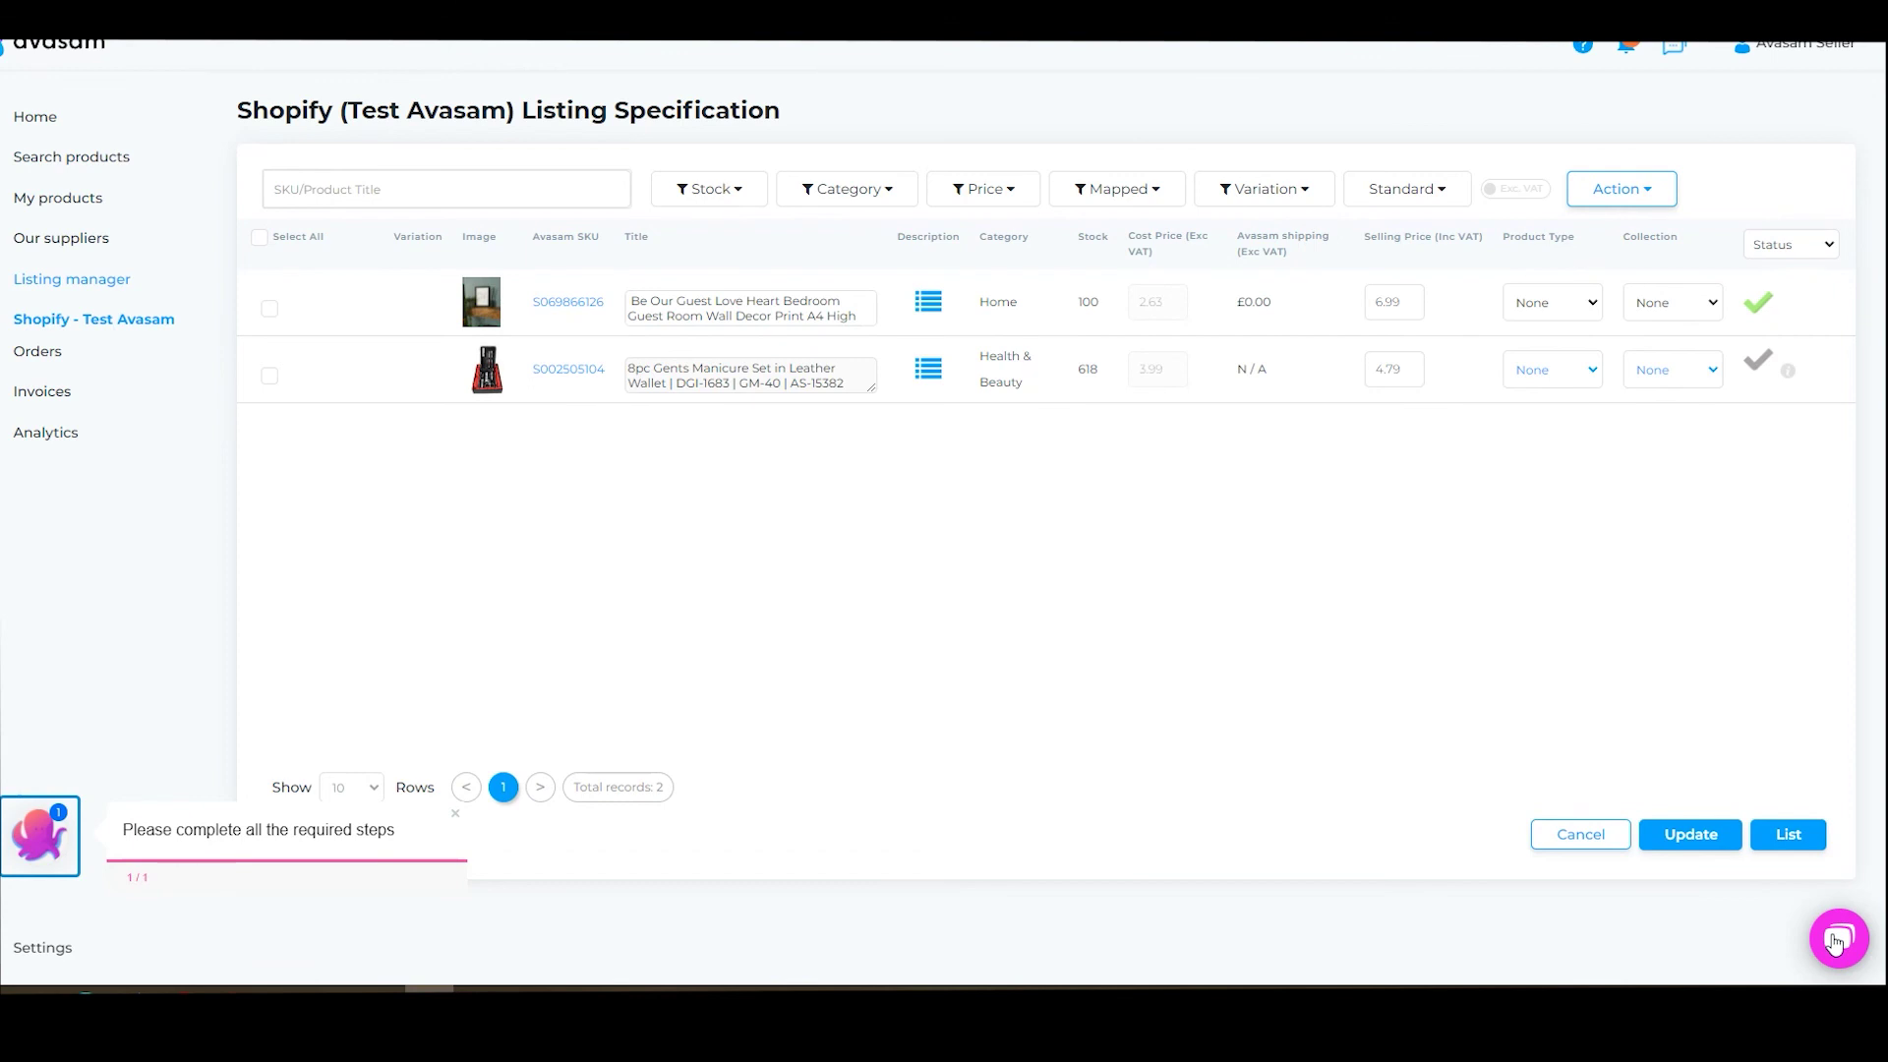
{"action": "mouse_move", "coordinate": [1587, 54]}
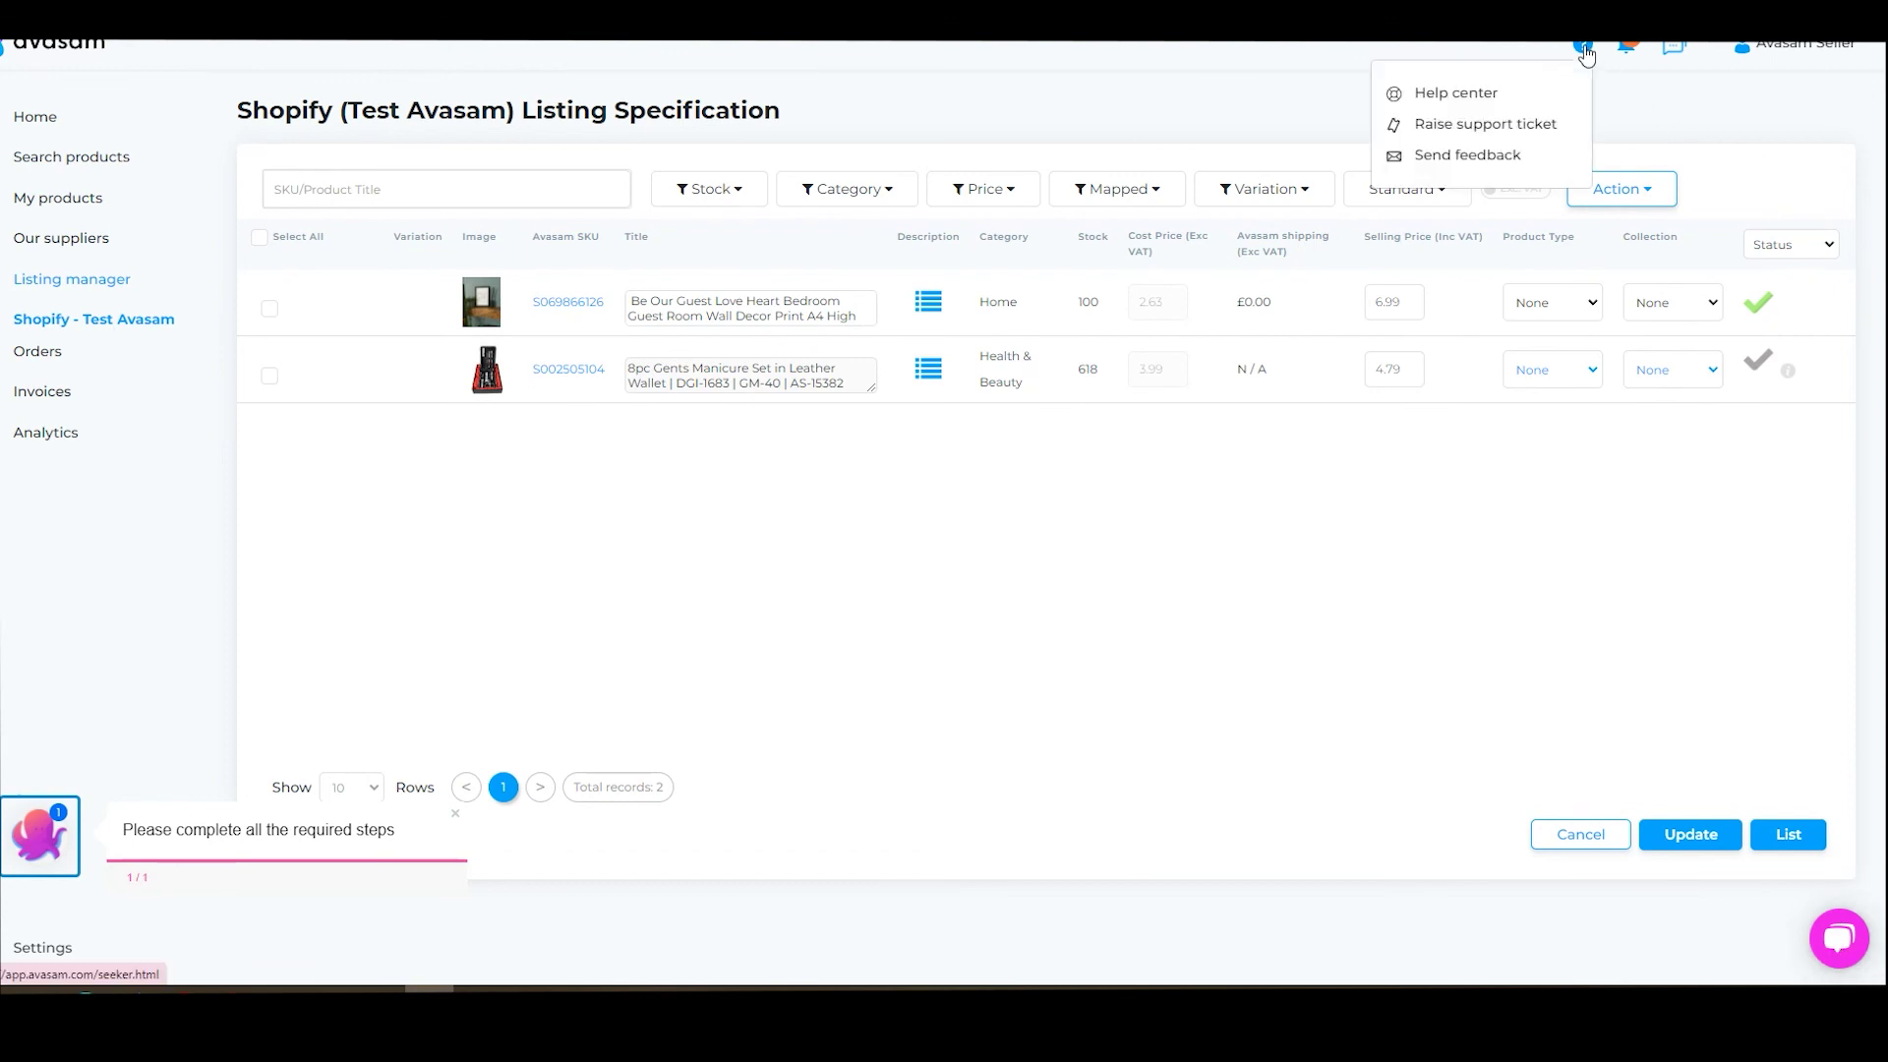